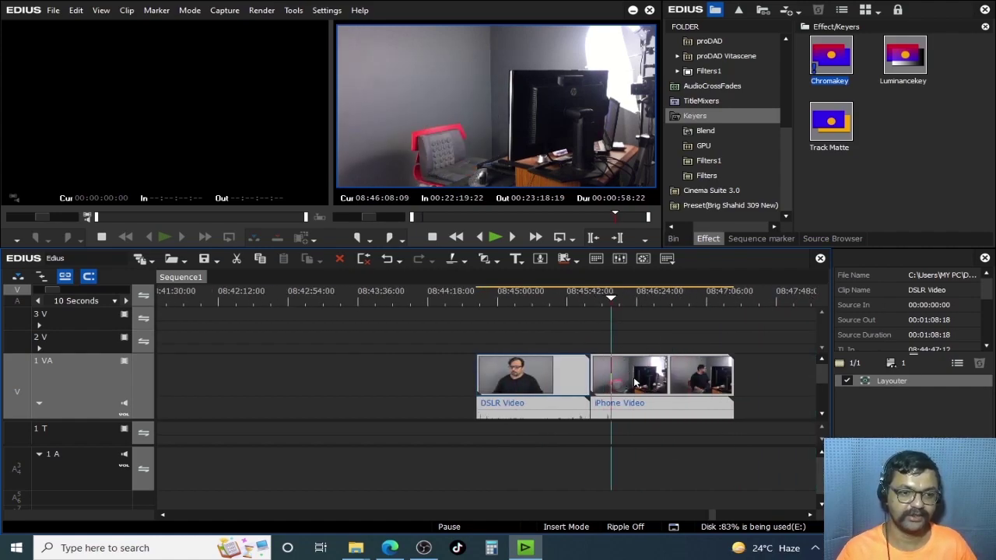
Step: Scrub through the start of the iPhone Video clip and the end of the DSLR Video clip on track 1 VA
scroll(640, 307, "up", 3)
left_click_drag(641, 305, 595, 363)
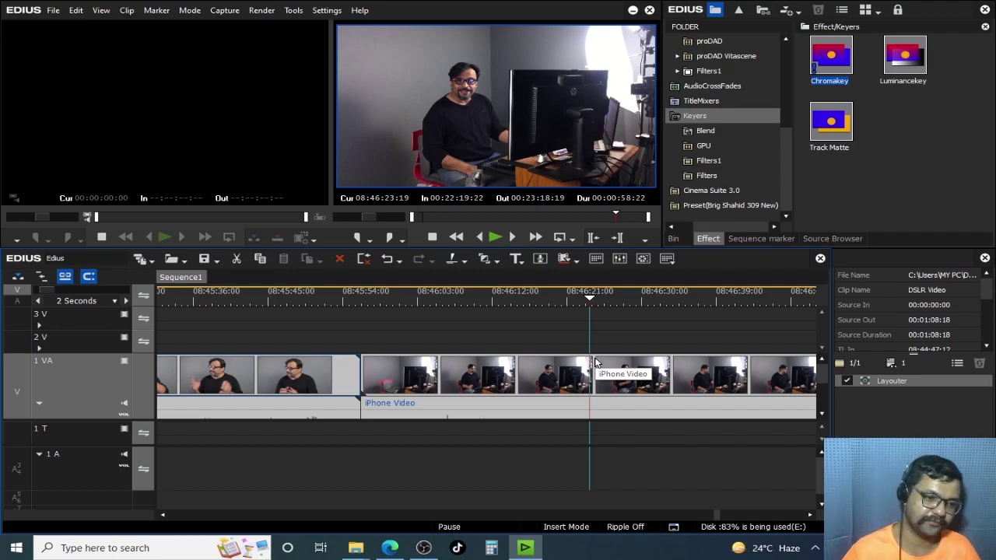
left_click(430, 293)
scroll(472, 319, "up", 1)
left_click_drag(591, 298, 520, 374)
scroll(555, 400, "down", 1)
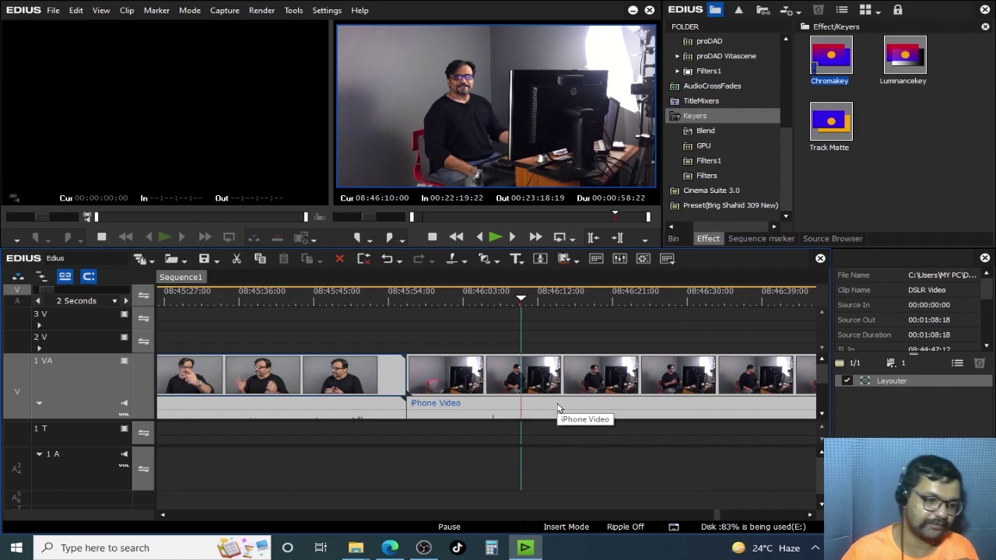
left_click_drag(458, 302, 345, 352)
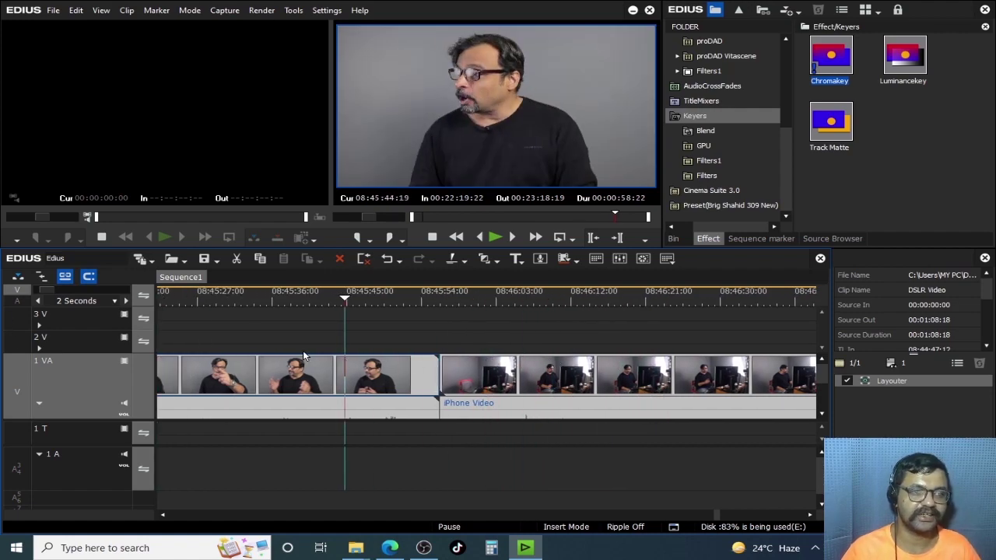
left_click_drag(478, 298, 365, 264)
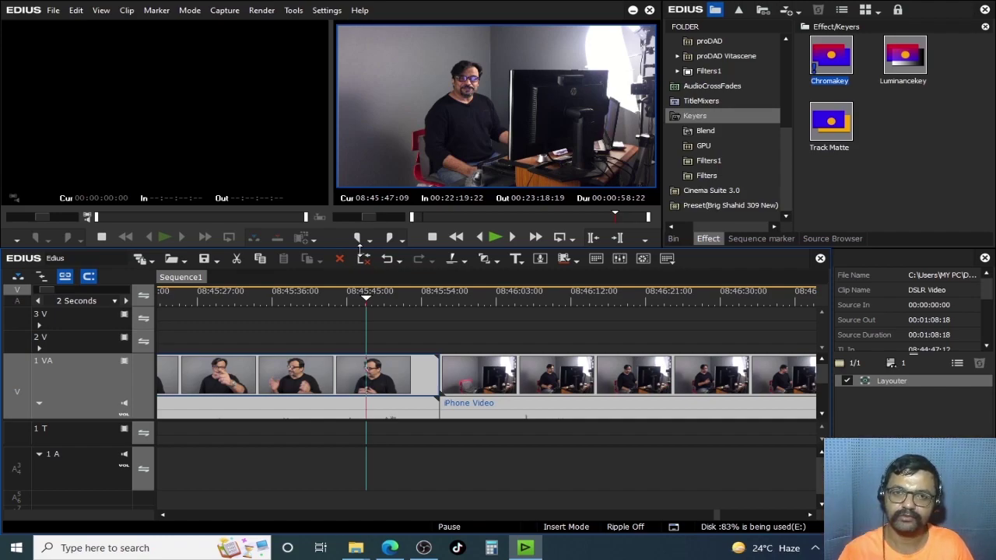
Step: Review the two camera clips across their full length, comparing the DSLR Video shots with the iPhone Video shots
left_click(695, 295)
scroll(727, 332, "down", 3)
scroll(706, 332, "up", 1)
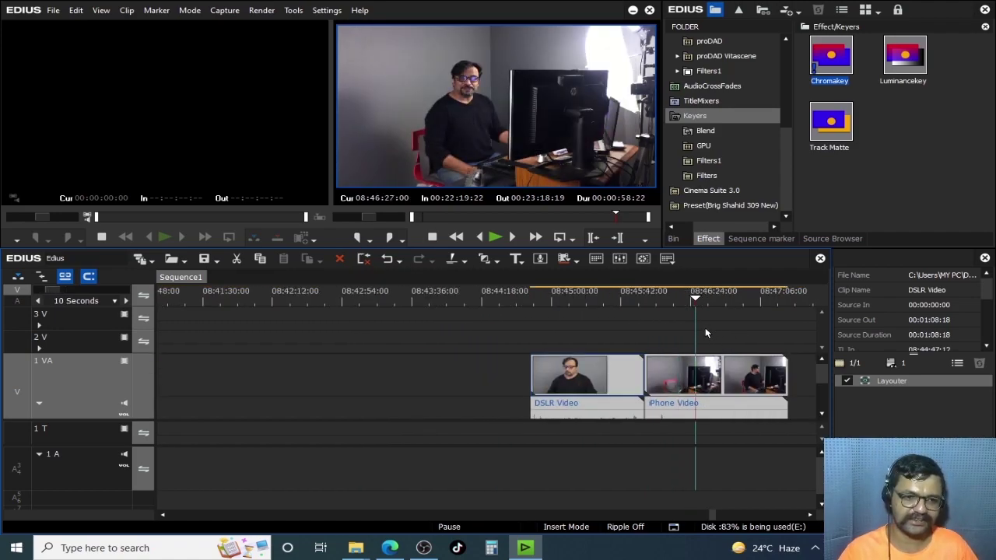
left_click(688, 295)
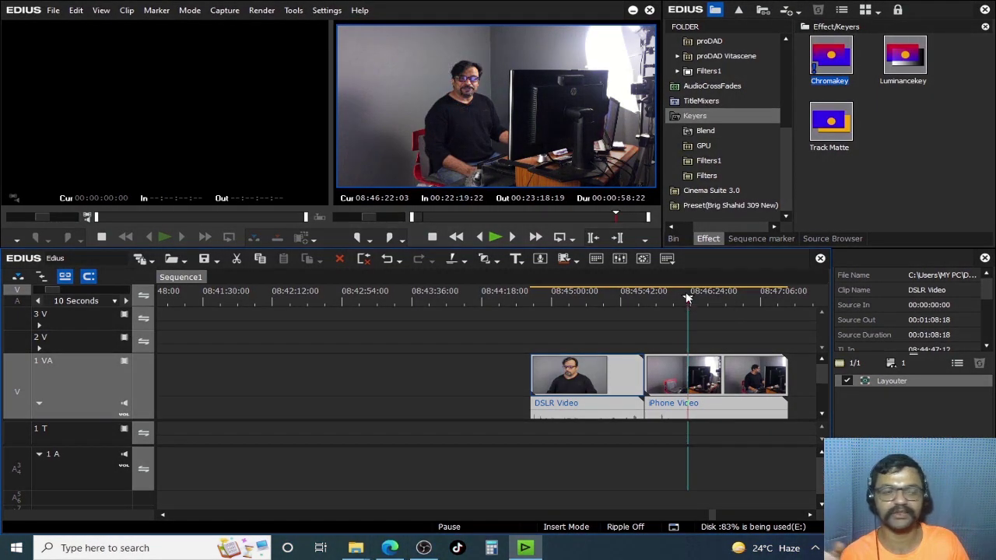
left_click(554, 295)
scroll(565, 318, "up", 3)
left_click_drag(571, 297, 480, 327)
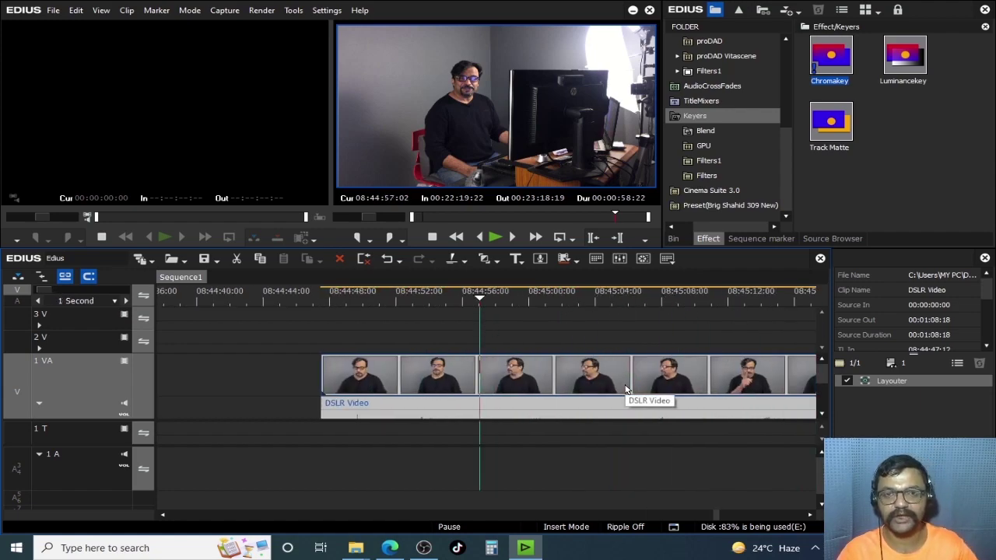
left_click(561, 360)
scroll(516, 340, "down", 1)
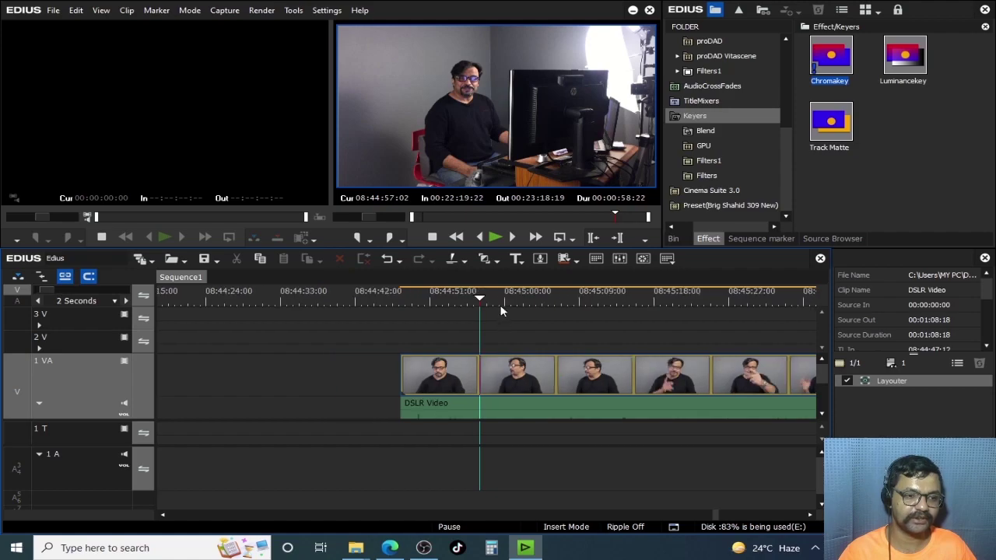
left_click_drag(626, 297, 632, 304)
scroll(626, 327, "down", 4)
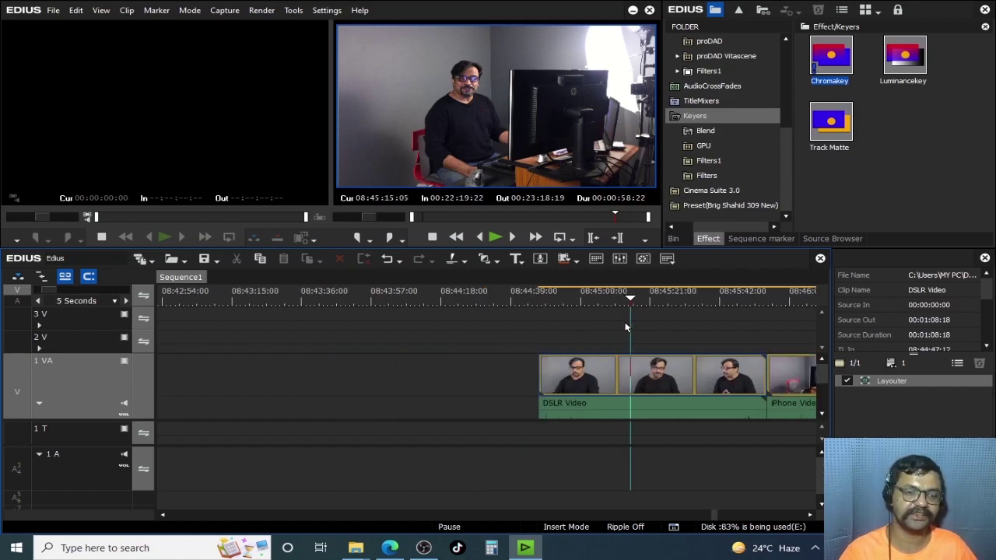
left_click(654, 296)
scroll(696, 349, "up", 2)
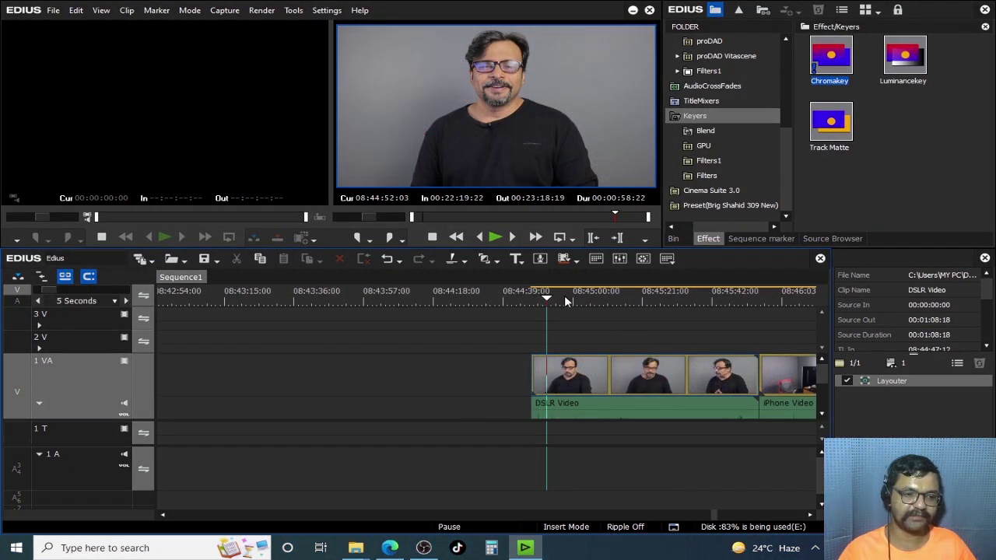
left_click_drag(564, 297, 708, 393)
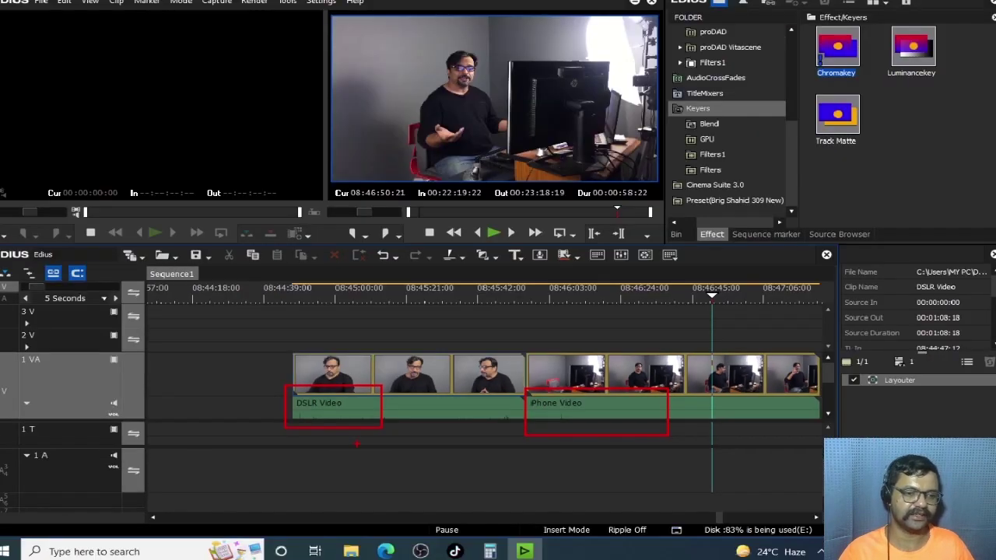
Step: Load the DSLR Video clip from track 1 VA into the source player
left_click(589, 371)
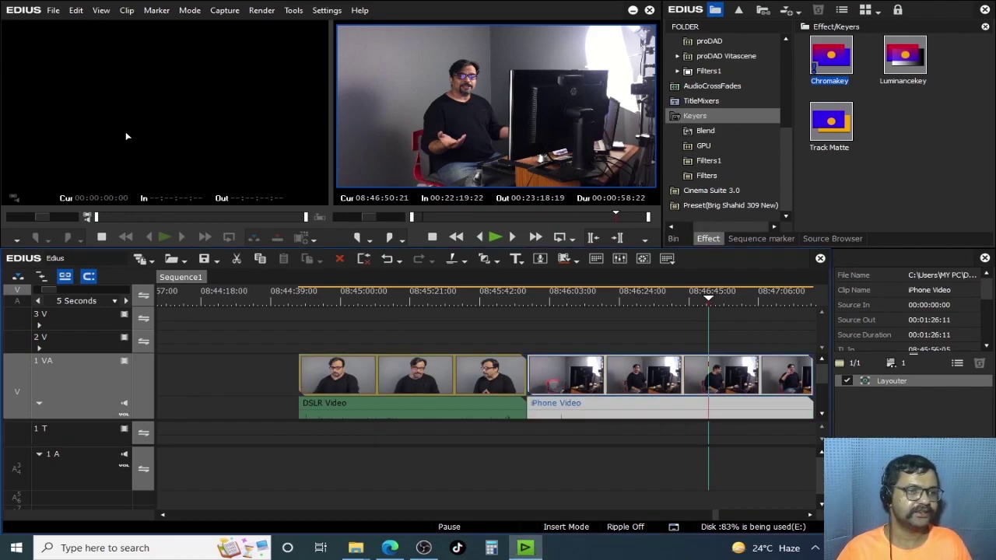
left_click(208, 134)
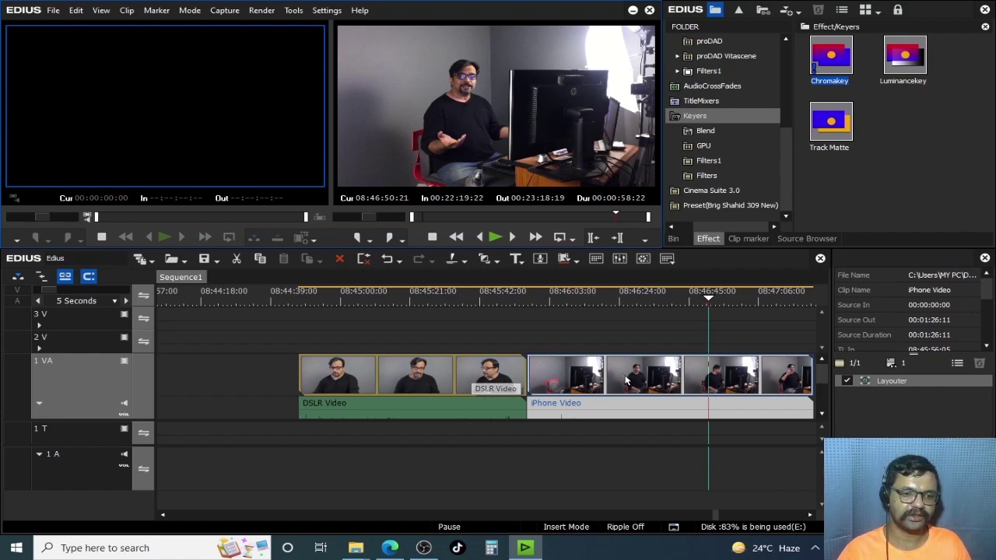
left_click(659, 380)
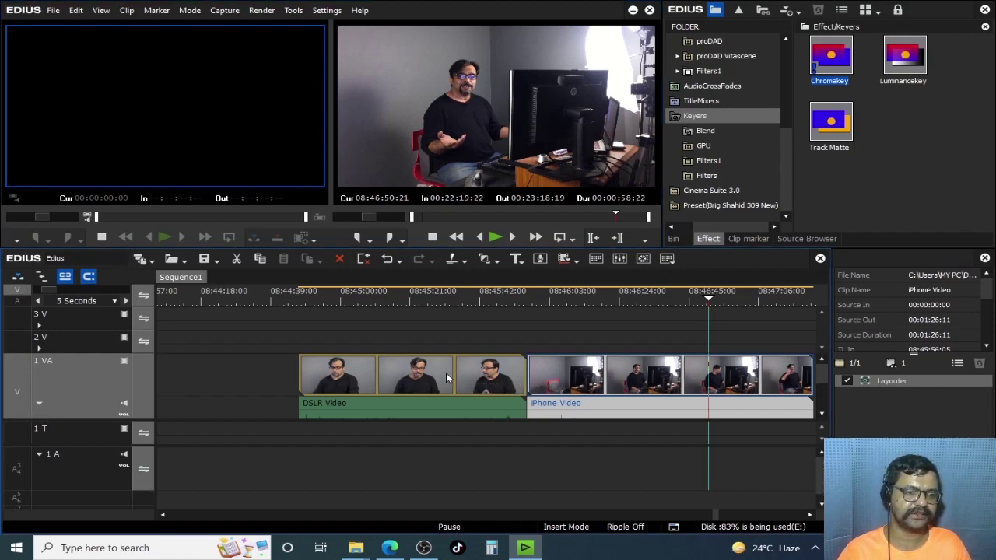
scroll(581, 324, "down", 2)
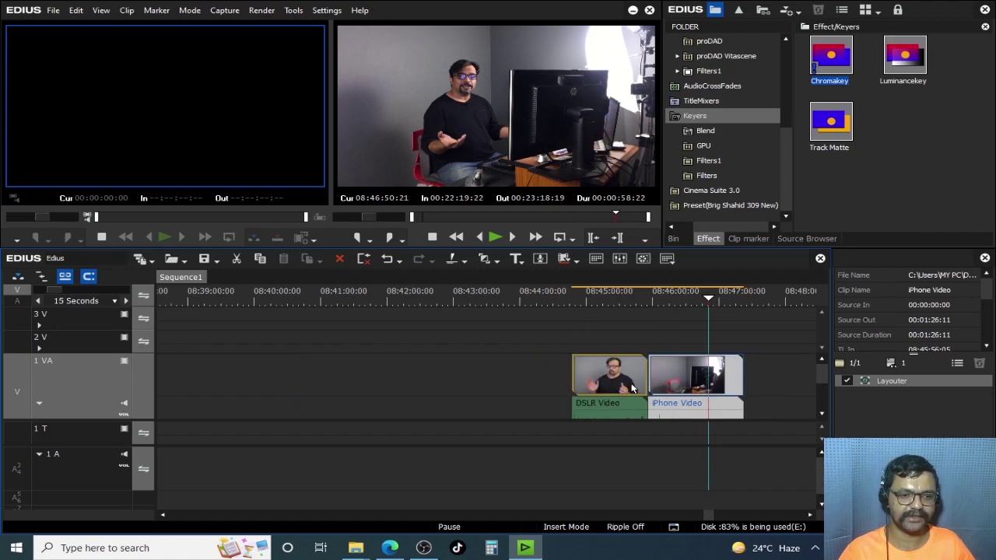
left_click(580, 379)
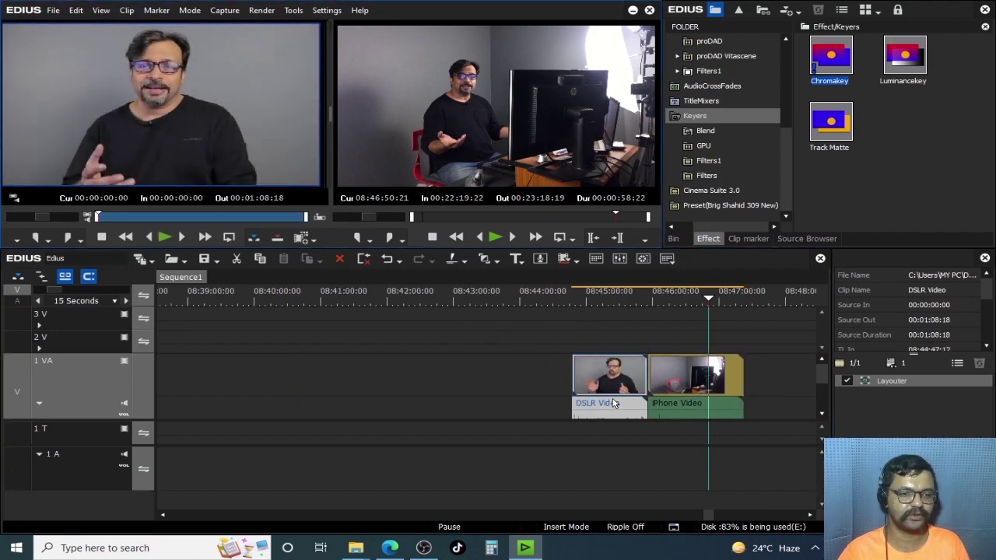
Step: Delete the DSLR Video clip from the timeline and collapse the audio waveform of track 1 VA
scroll(613, 400, "down", 1)
key("Delete")
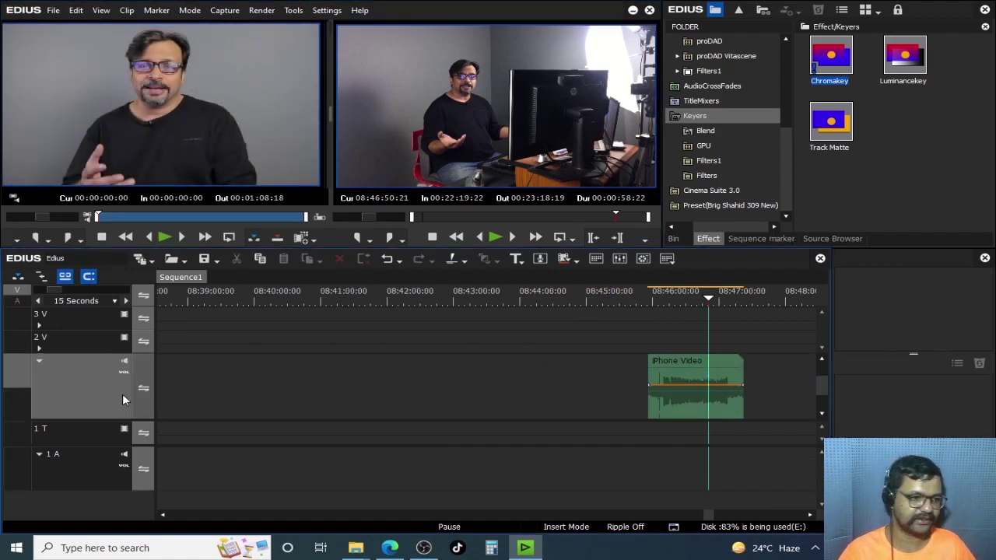
left_click(41, 362)
Step: Play and scrub the iPhone Video clip from its start to look for the hand clap
left_click(654, 297)
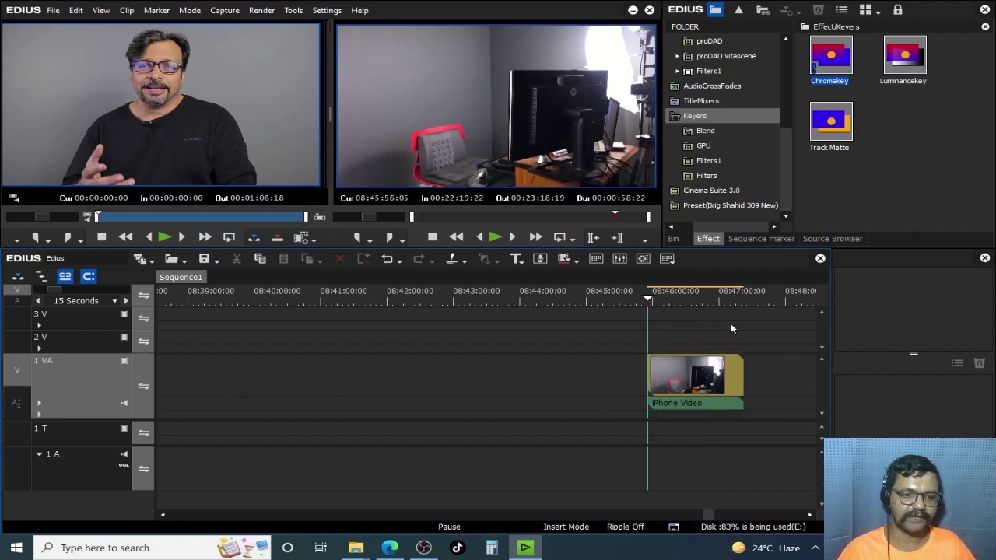
scroll(685, 339, "up", 5)
left_click_drag(657, 298, 508, 363)
key("space")
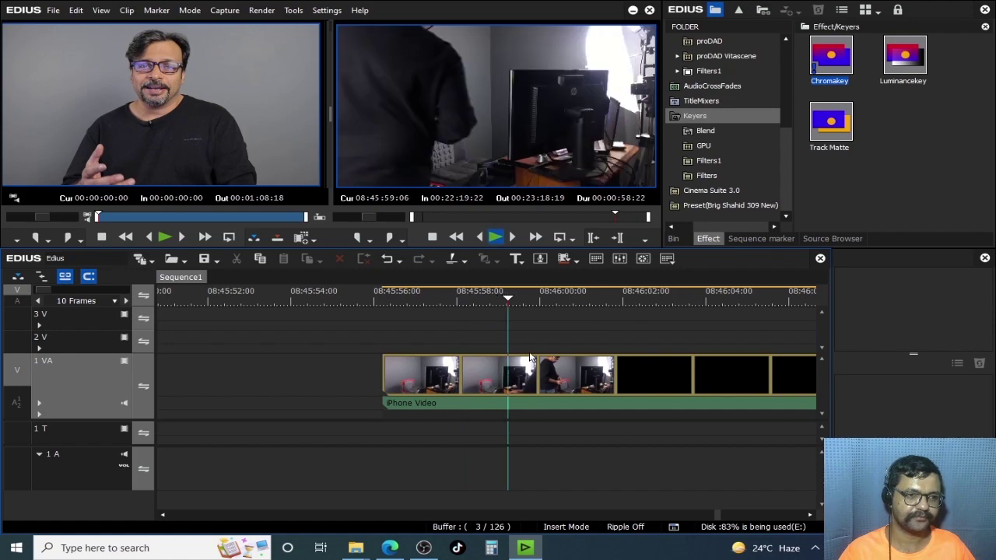
left_click(567, 302)
left_click_drag(593, 300, 702, 306)
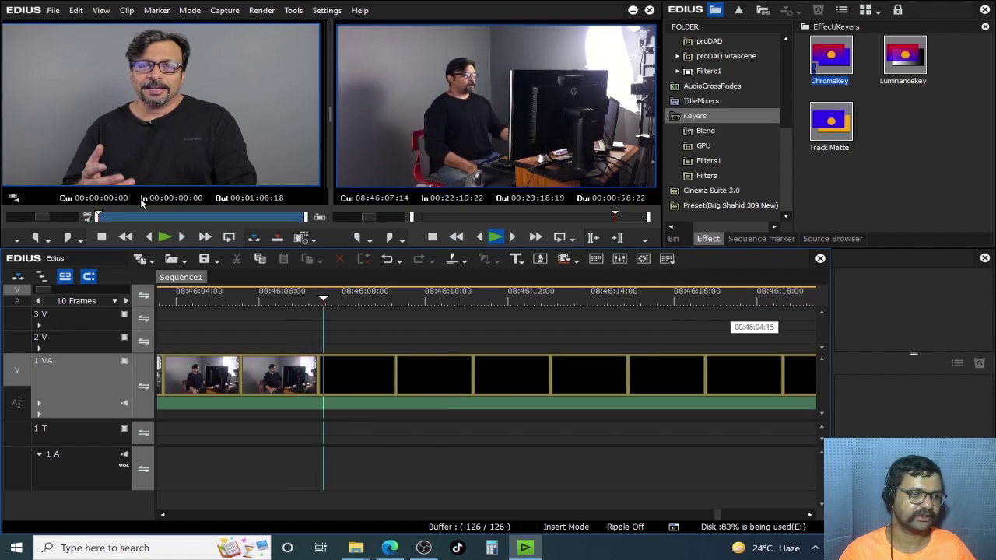
Step: Preview the opening seconds of the DSLR source clip and scrub the early part of the iPhone Video clip for the matching clap
left_click(164, 237)
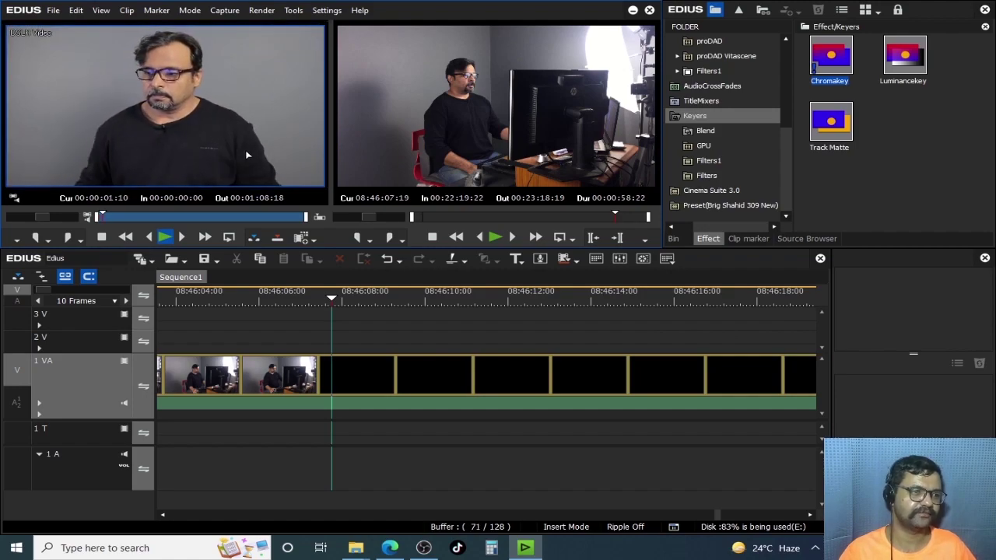
key("space")
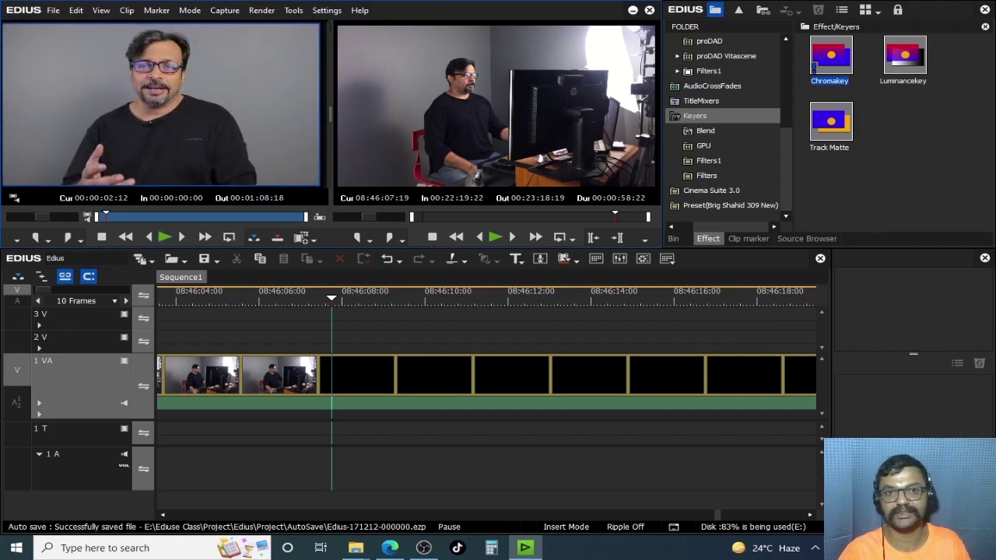
scroll(478, 348, "down", 5)
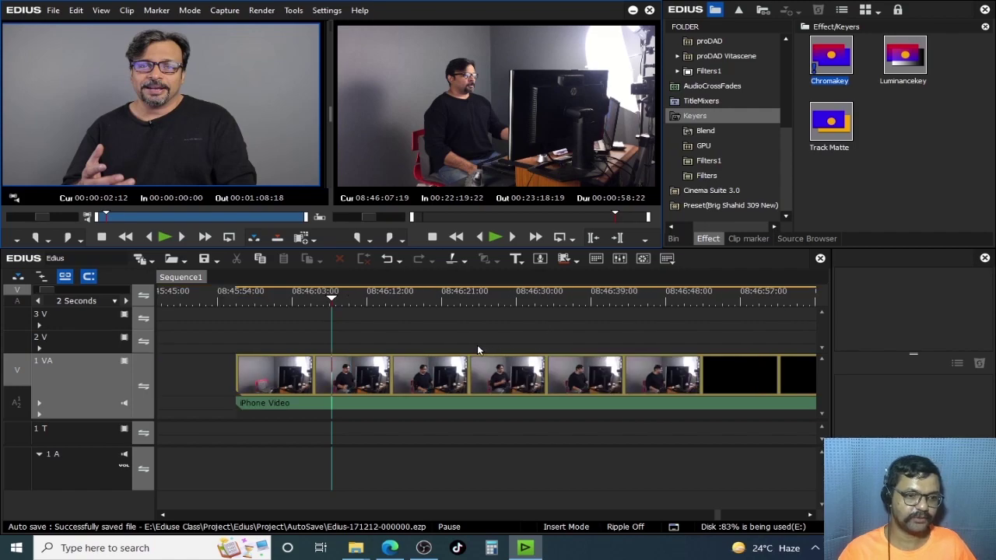
scroll(383, 347, "up", 3)
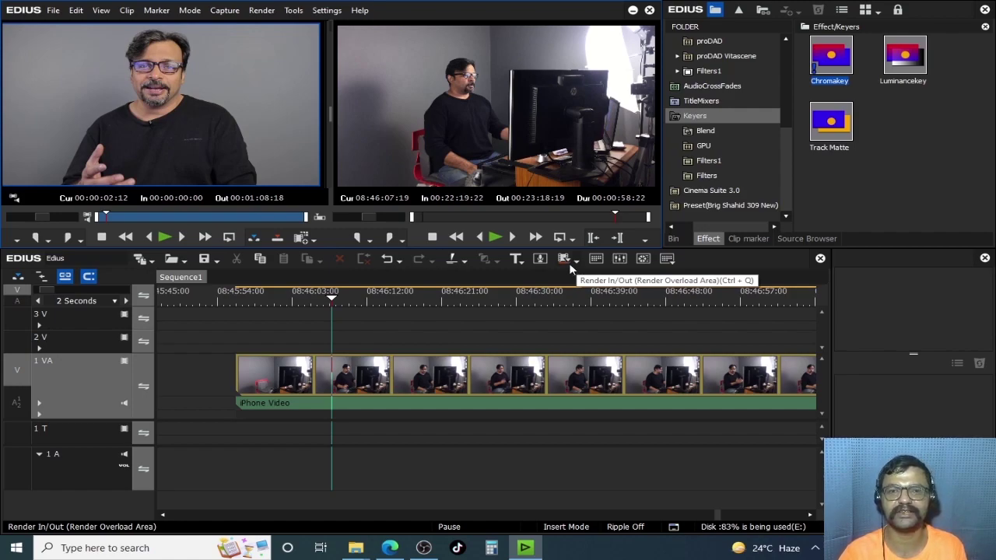
left_click(292, 296)
left_click_drag(294, 295, 374, 312)
Step: Set the In point of the DSLR source clip at the hand clap, 00:00:02:08
left_click(106, 218)
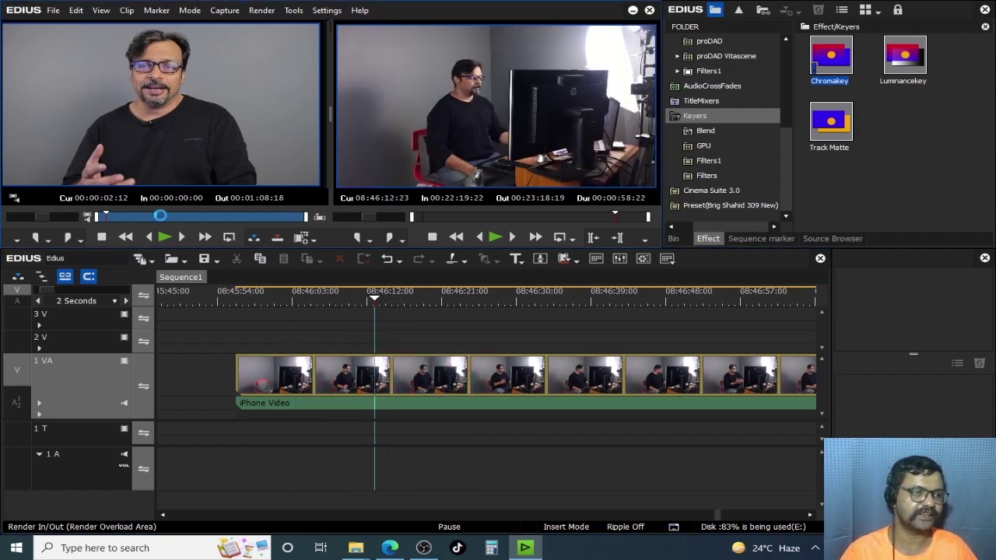
left_click(165, 236)
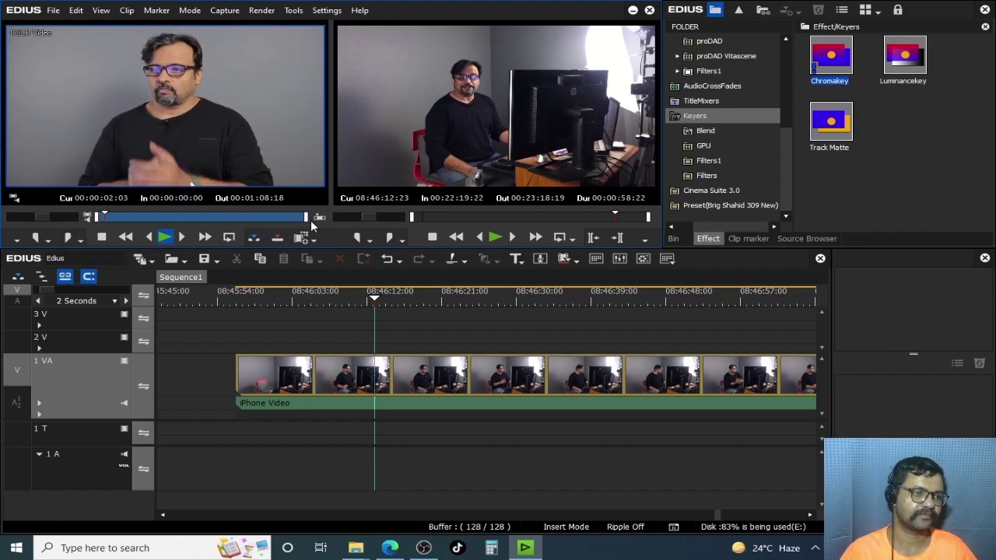
key("space")
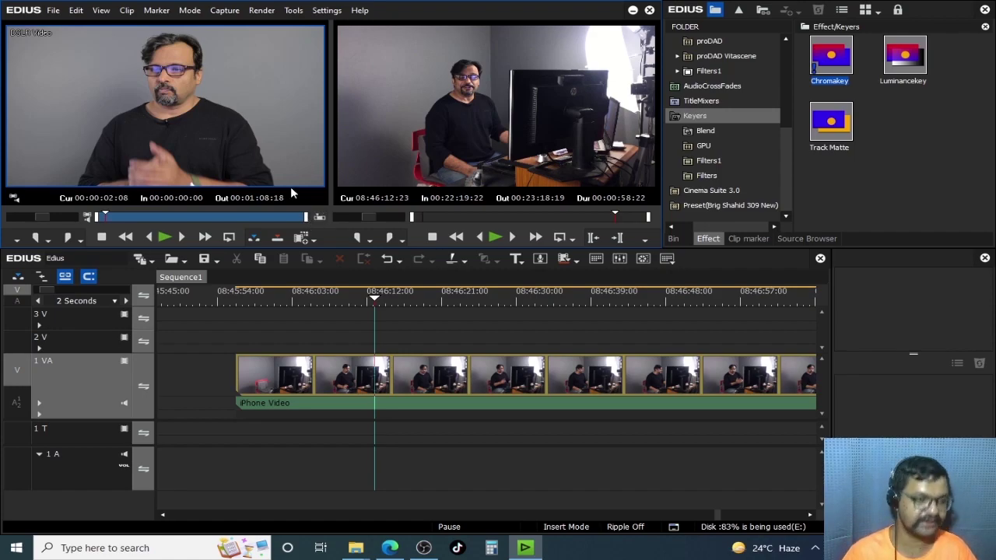
key("i")
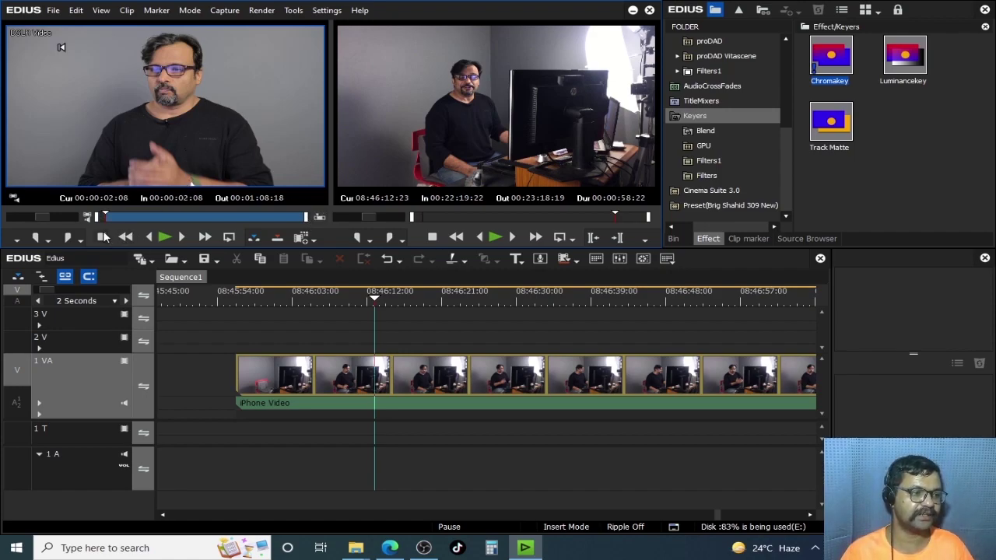
Step: Park the timeline playhead on the hand clap in the iPhone Video clip, at 08:46:06:23
left_click(365, 302)
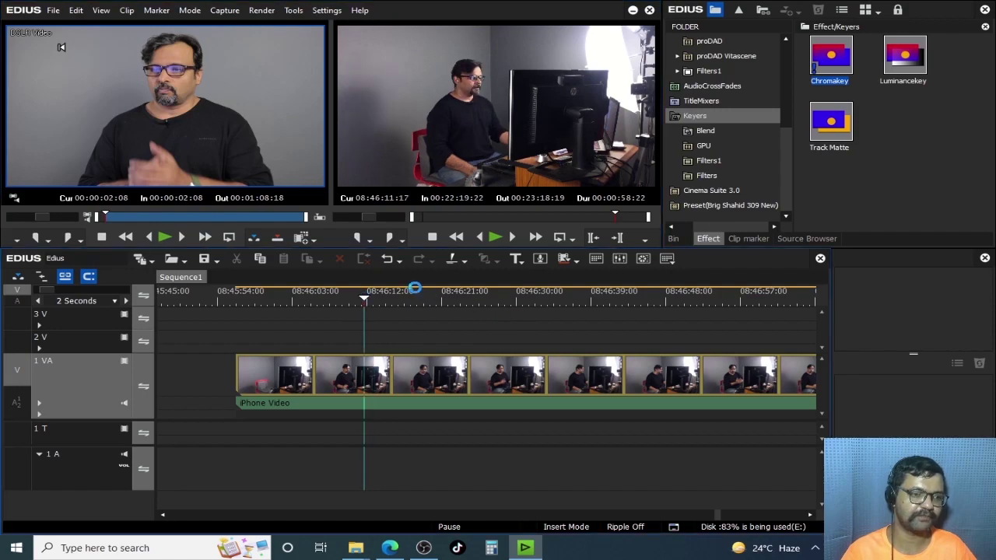
key("space")
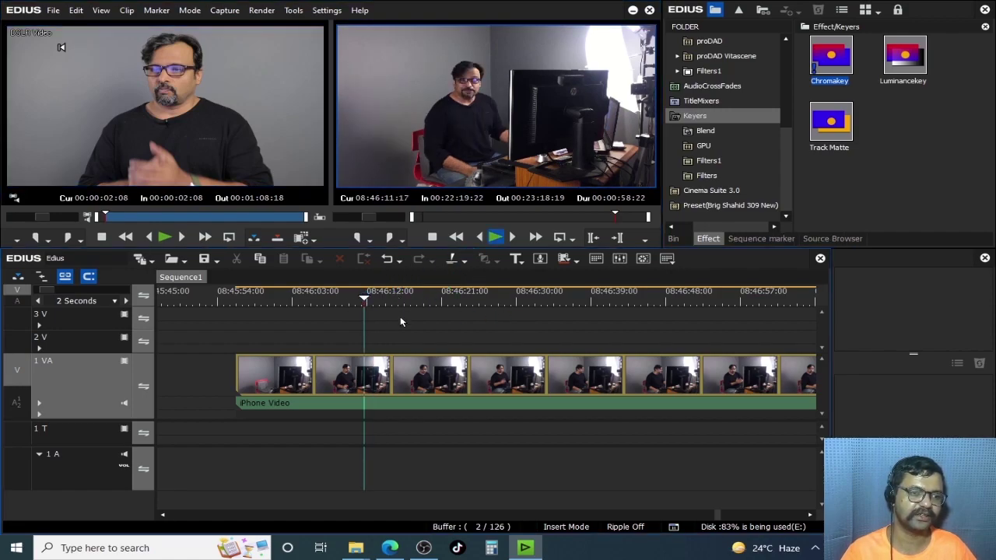
left_click(324, 303)
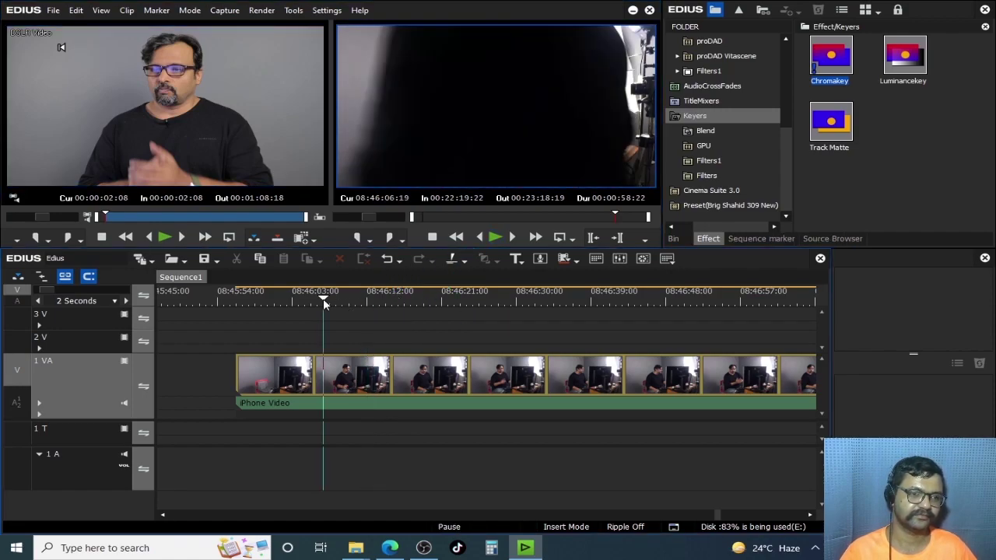
key("space")
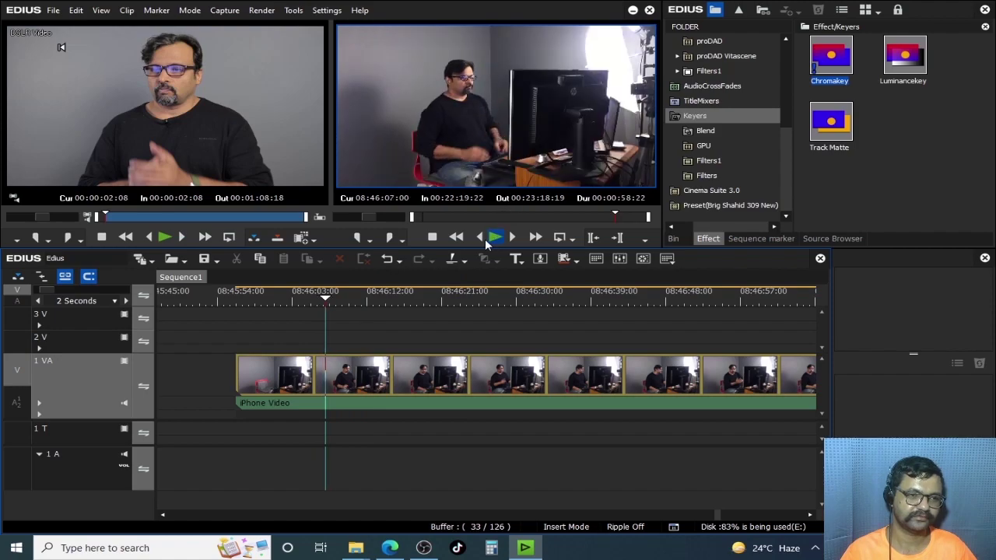
left_click(293, 300)
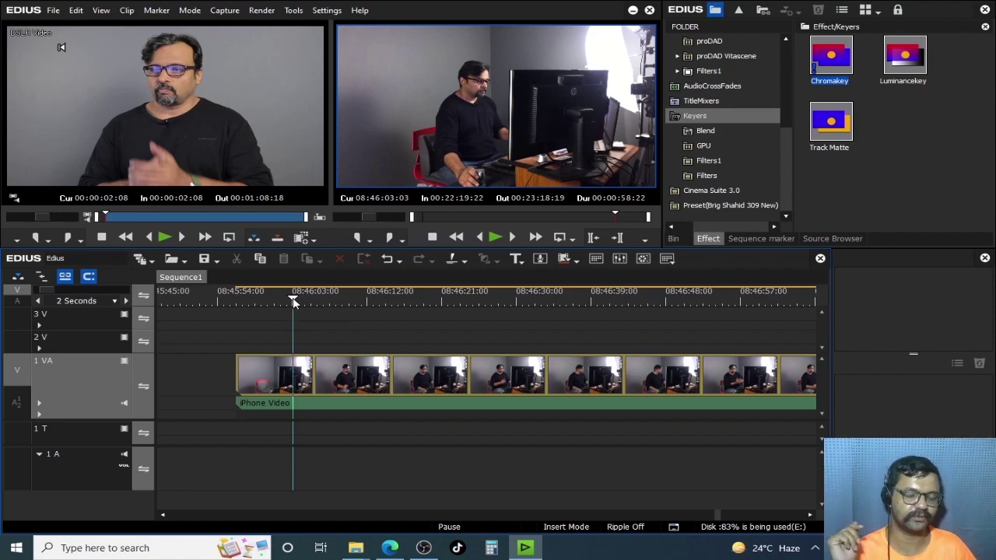
key("space")
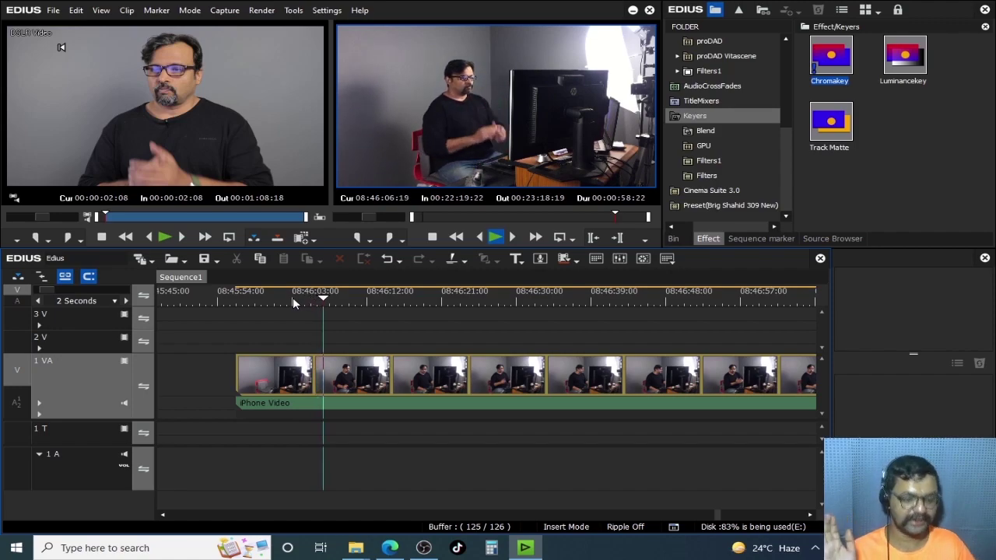
key("space")
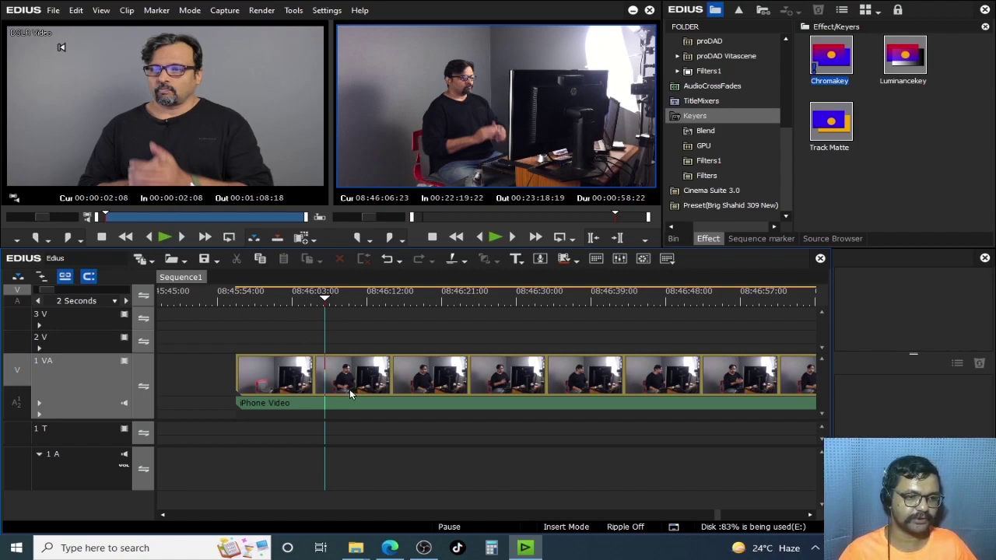
Step: Clear the In and Out points of the sequence
left_click(172, 122)
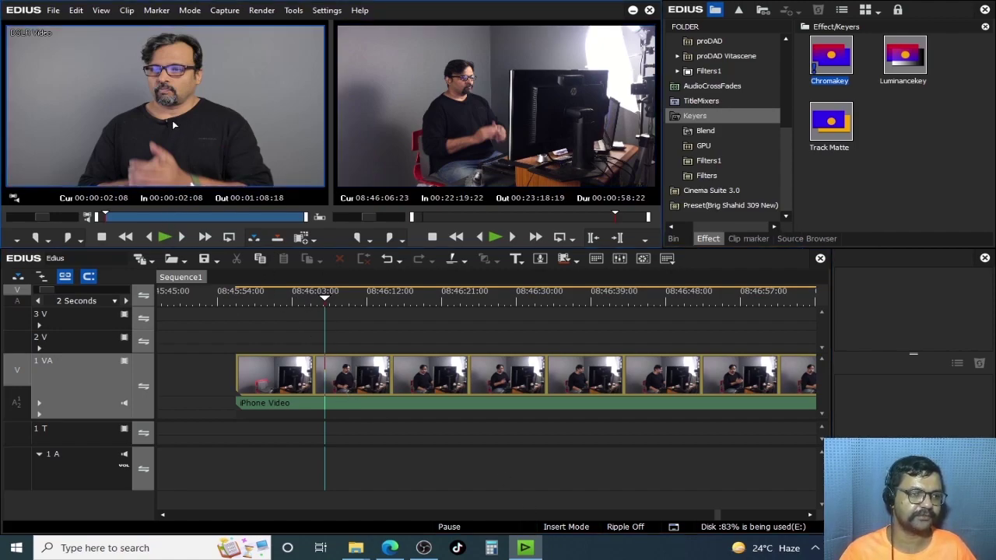
left_click_drag(198, 141, 241, 153)
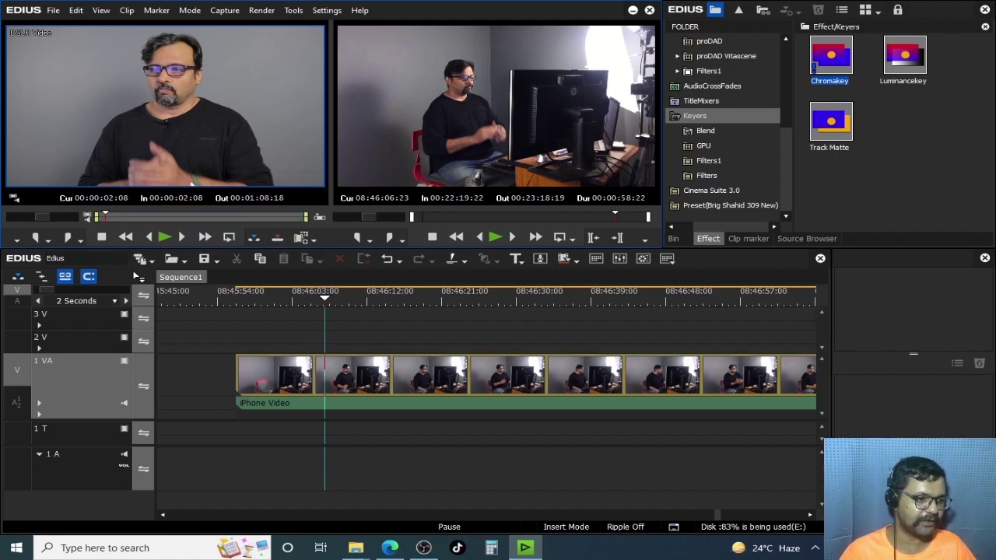
key("x")
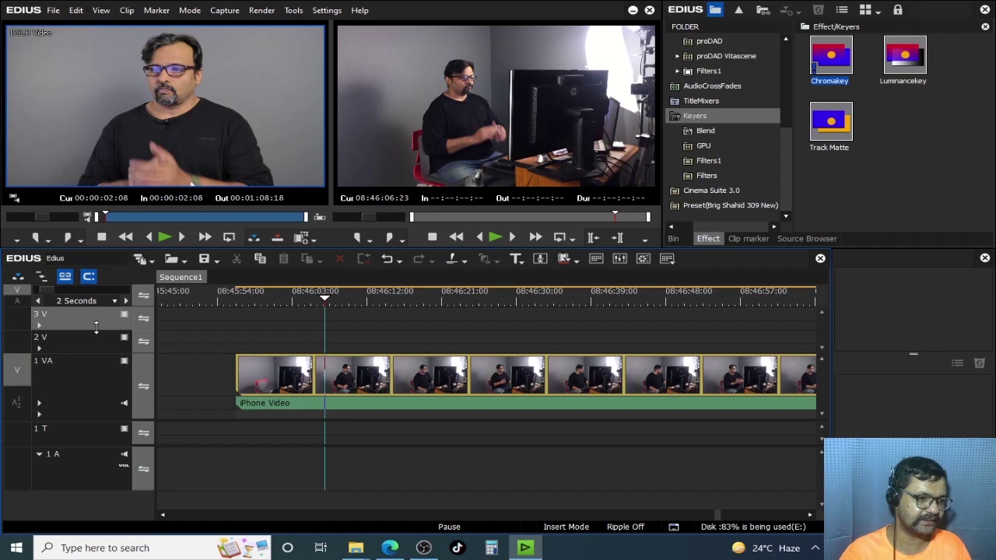
Step: Delete the 3 V track and add a new VA track above the 1 VA track
right_click(95, 340)
mouse_move(141, 452)
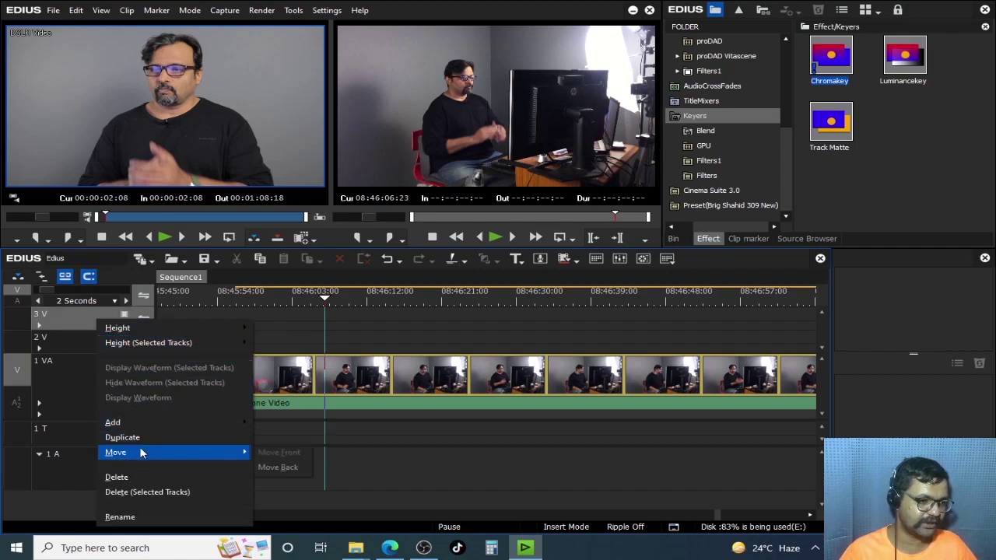
left_click(133, 477)
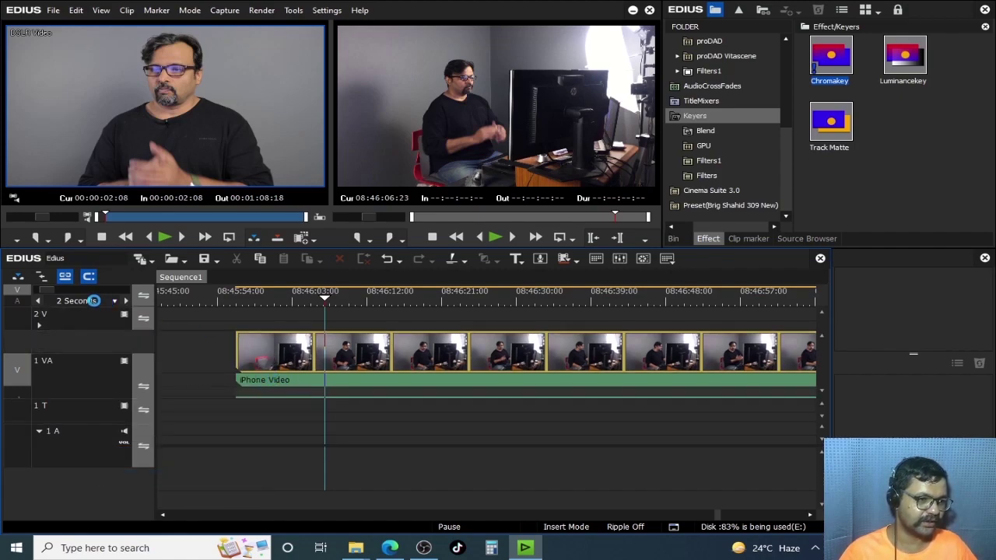
right_click(86, 375)
mouse_move(209, 277)
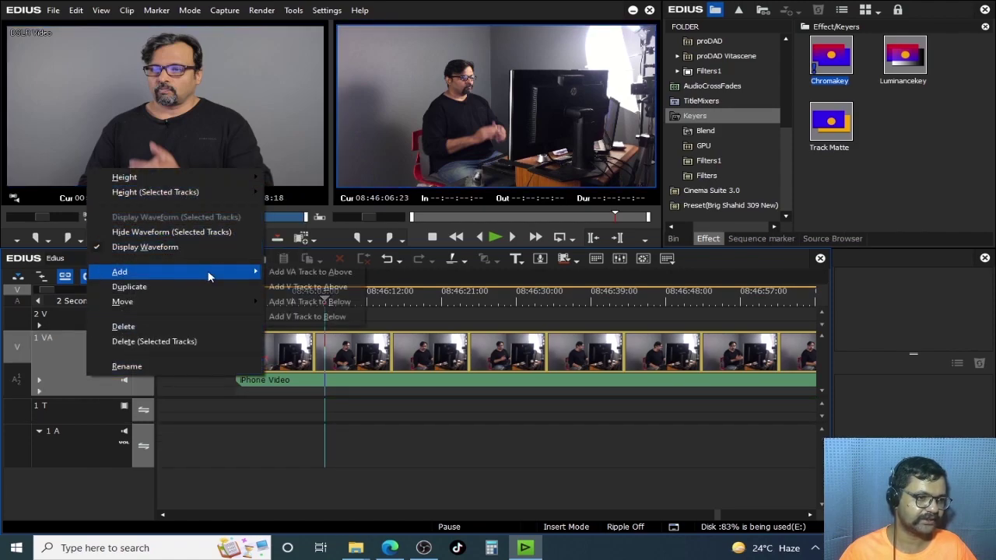
left_click(323, 273)
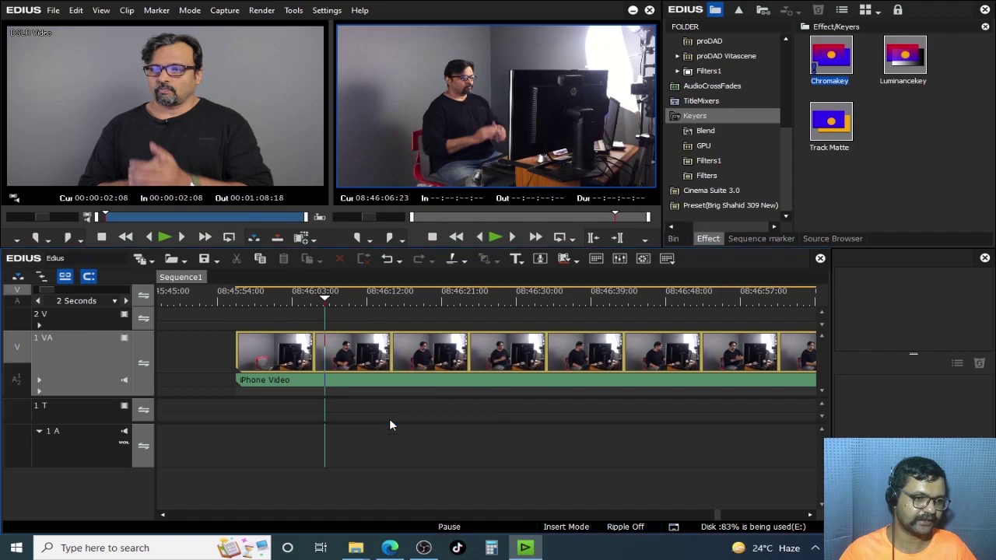
Step: Place the DSLR Video clip on track 2 VA at the iPhone clip's hand clap, 08:46:06:23, and play it to check the sync
left_click(395, 418)
left_click_drag(333, 346, 329, 359)
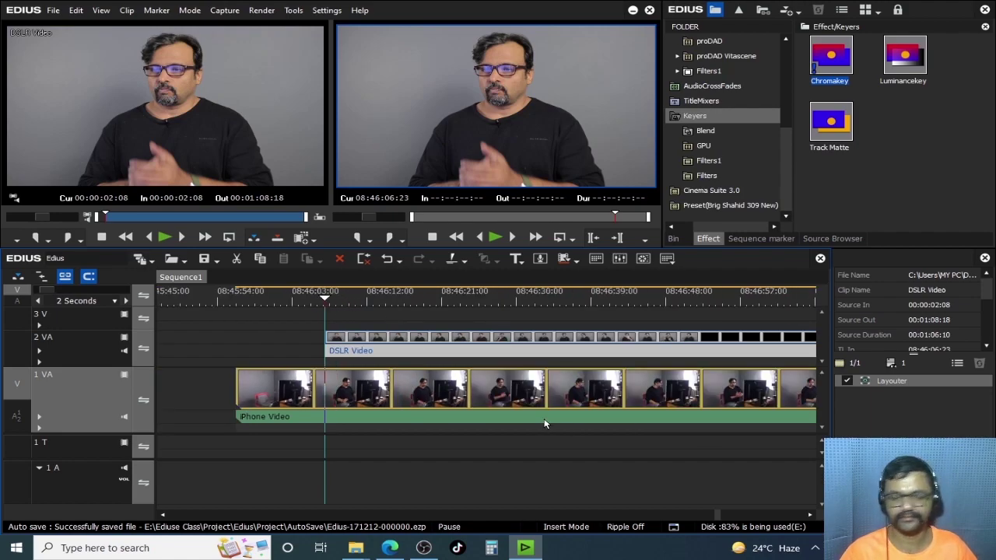
key("space")
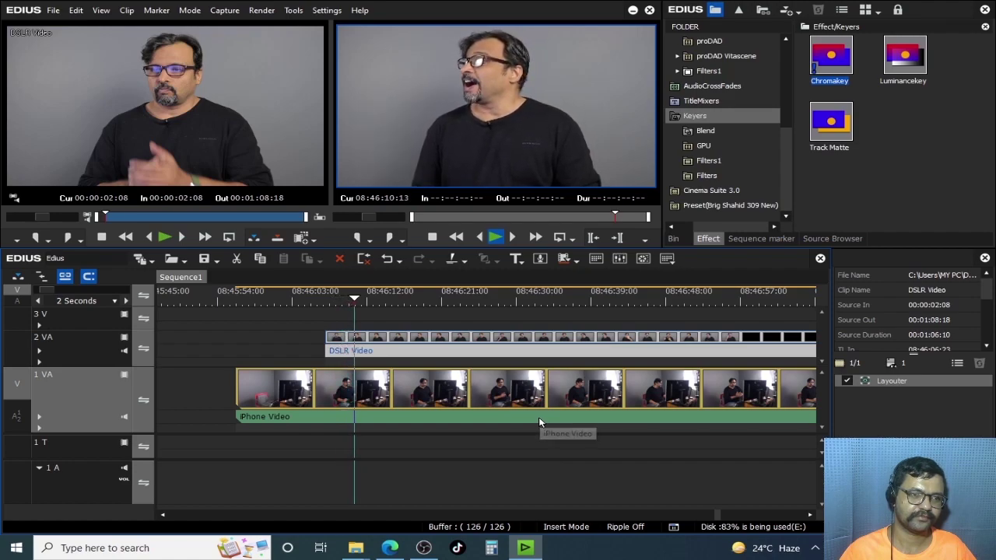
Step: Set the DSLR source clip's In point where the raised hand has come down from the face, 00:00:24:05
key("space")
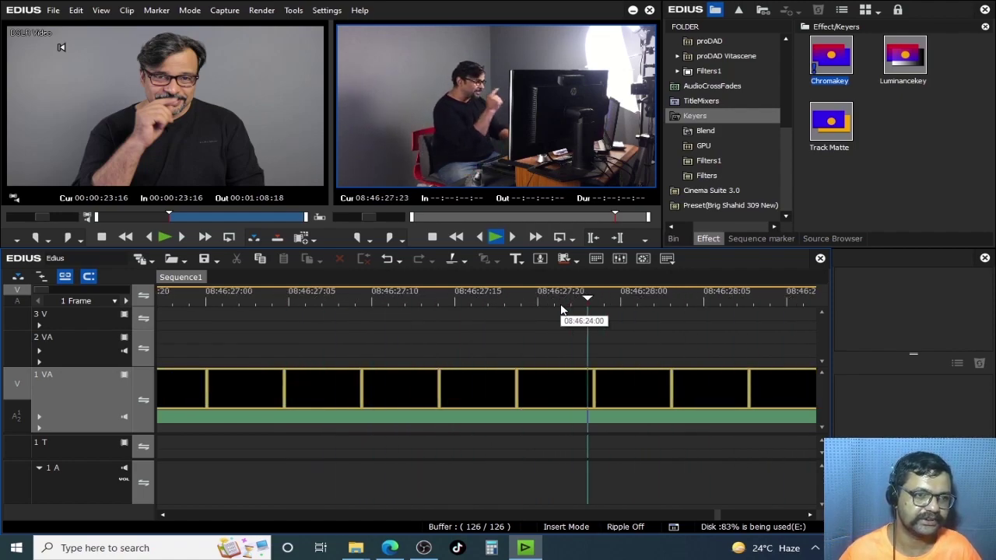
key("space")
left_click(188, 142)
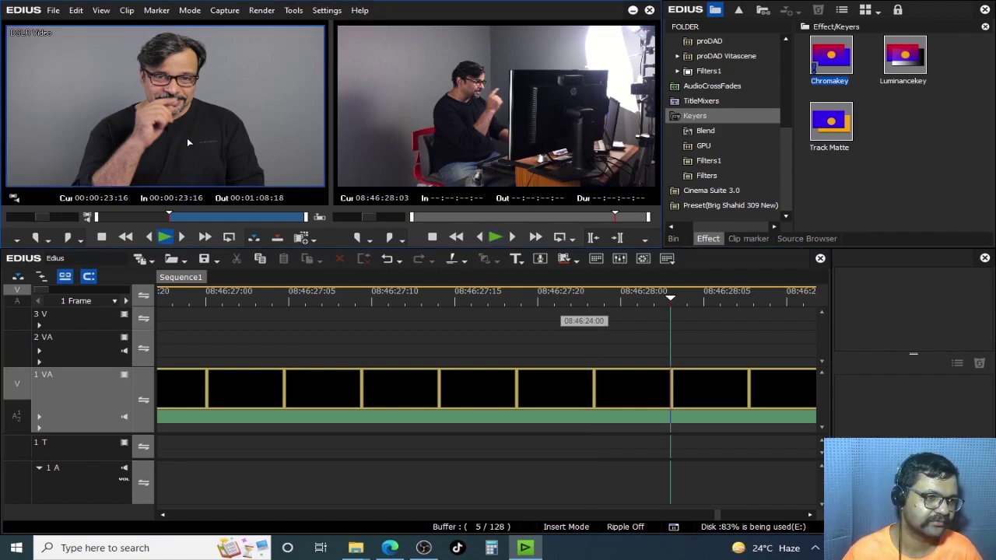
key("space")
key("i")
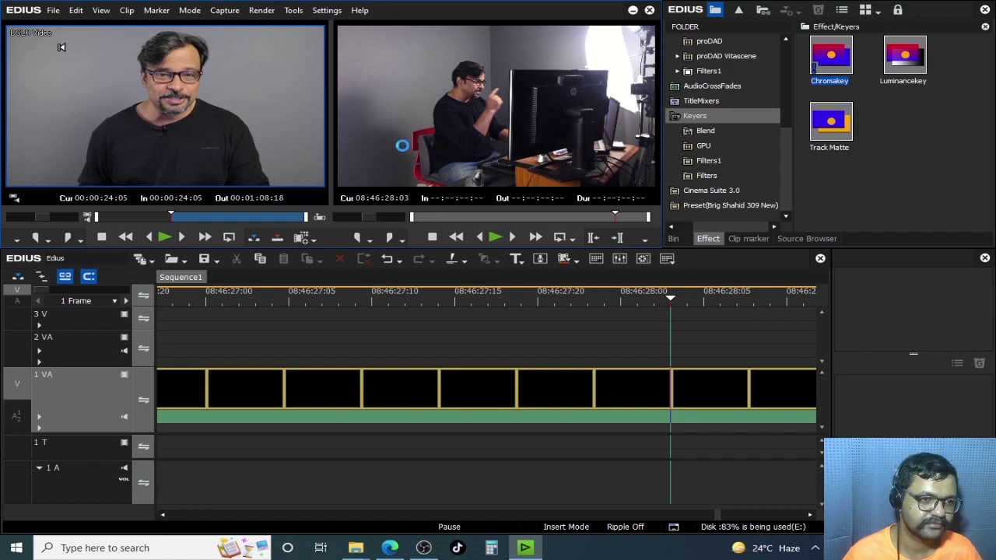
Step: Park the timeline playhead at the matching lowered-hand moment, 08:46:28:17, and place the DSLR Video clip there on track 2 VA
key("space")
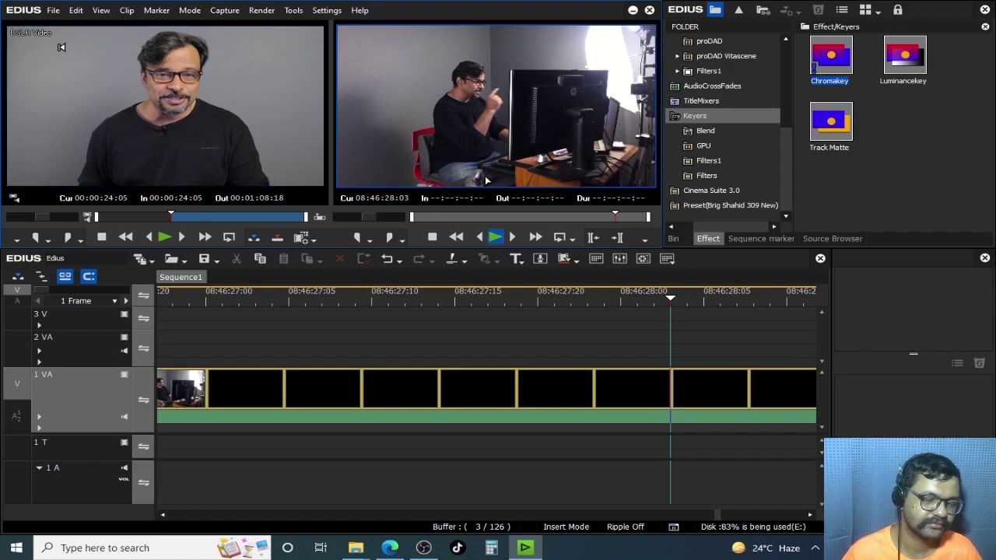
key("space")
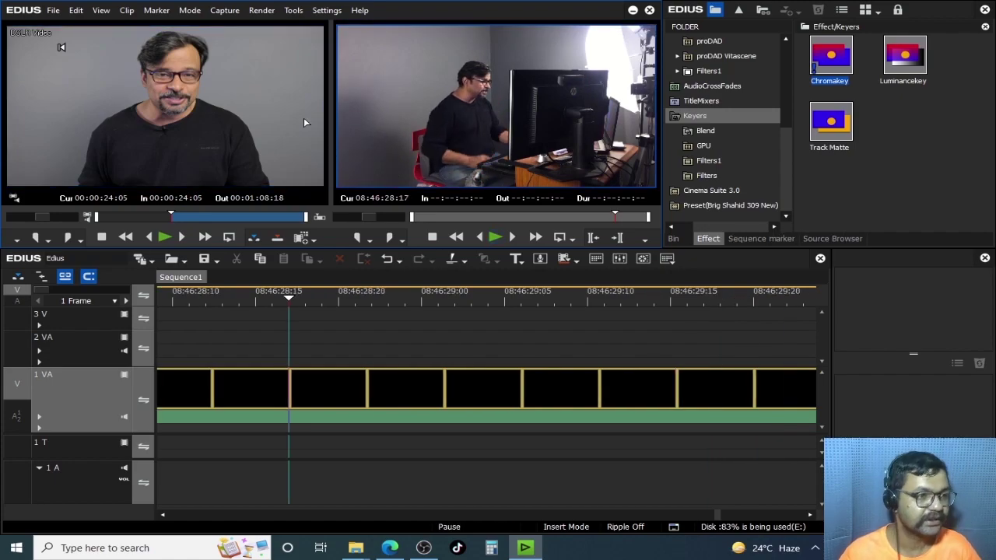
left_click_drag(238, 123, 307, 355)
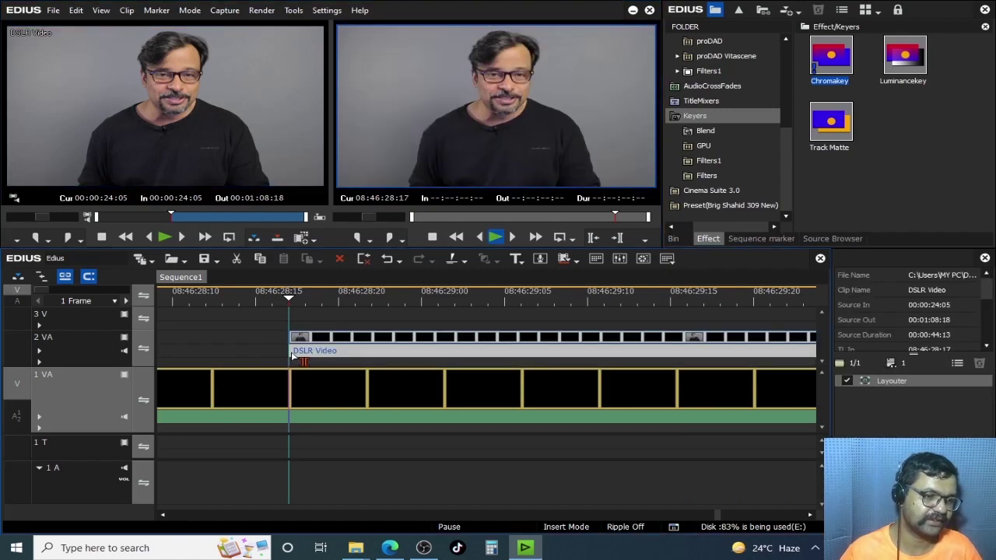
Step: Play the start of the DSLR Video clip repeatedly over the iPhone Video clip to check the synchronisation
key("space")
key("space")
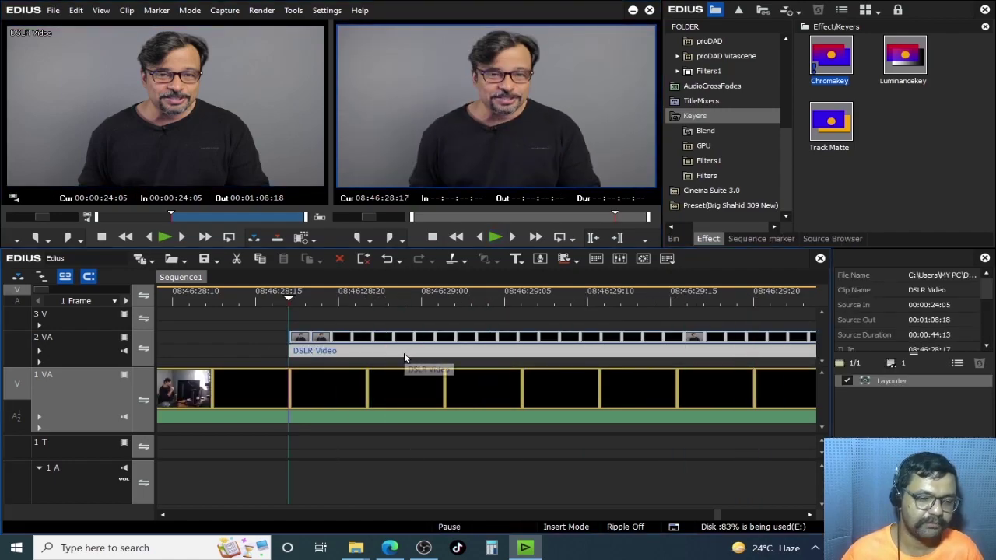
scroll(404, 357, "down", 1)
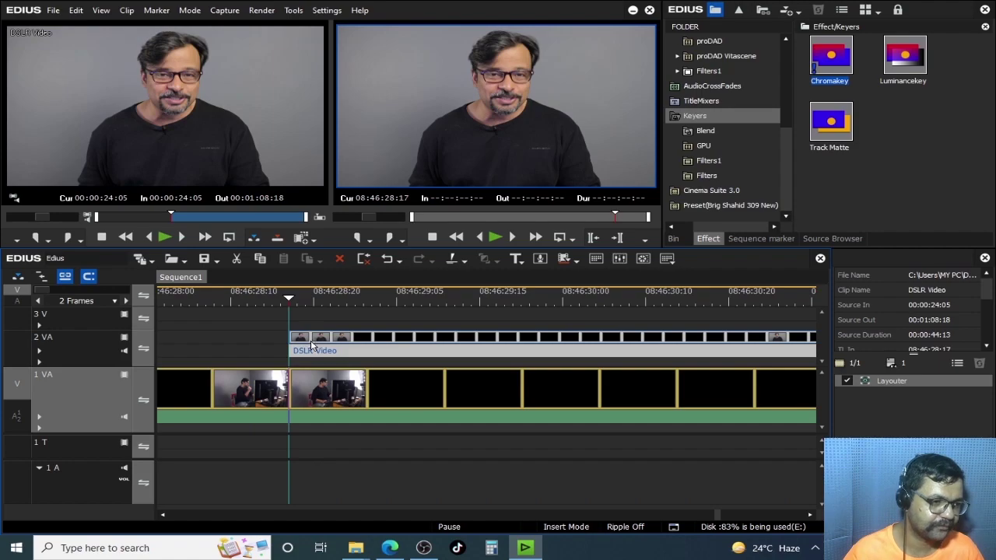
key("ctrl+KP_Add")
mouse_move(317, 346)
left_mouse_down()
mouse_move(302, 348)
mouse_move(377, 348)
mouse_move(315, 343)
left_mouse_up()
key("space")
key("space")
key("space")
key("space")
key("space")
key("space")
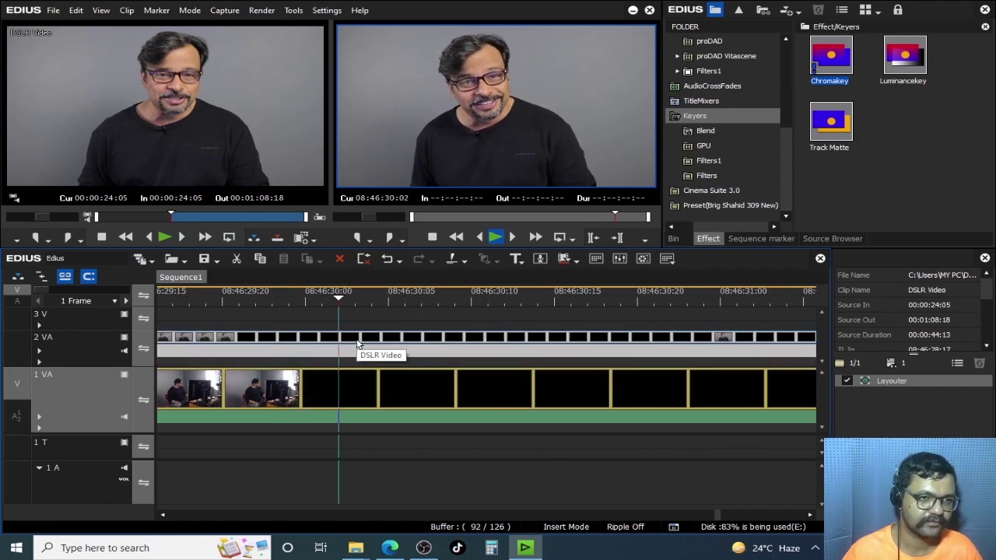
Step: Shift the DSLR Video clip on track 2 VA one frame earlier to 08:46:28:16 and play it to check the sync
key("a")
left_click_drag(709, 337, 704, 343)
key("space")
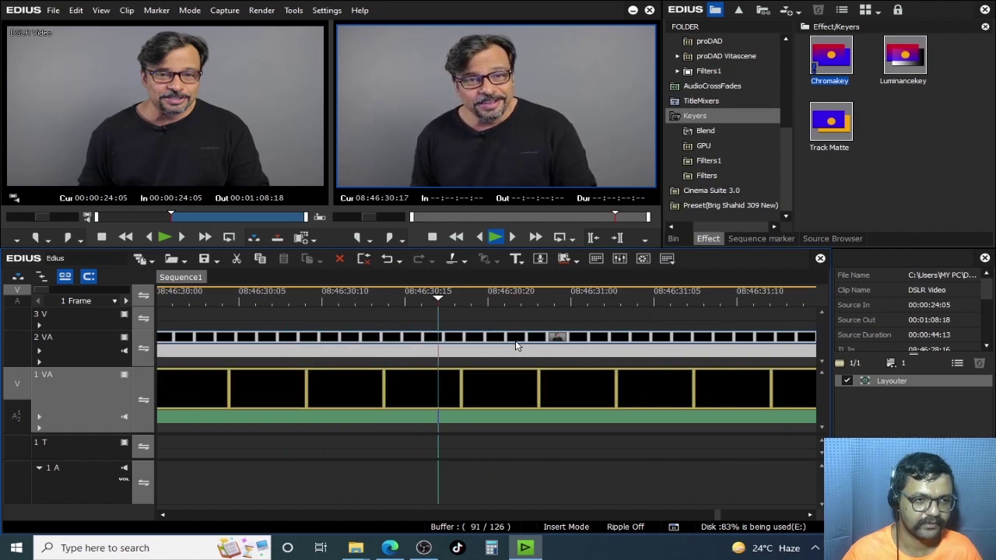
key("space")
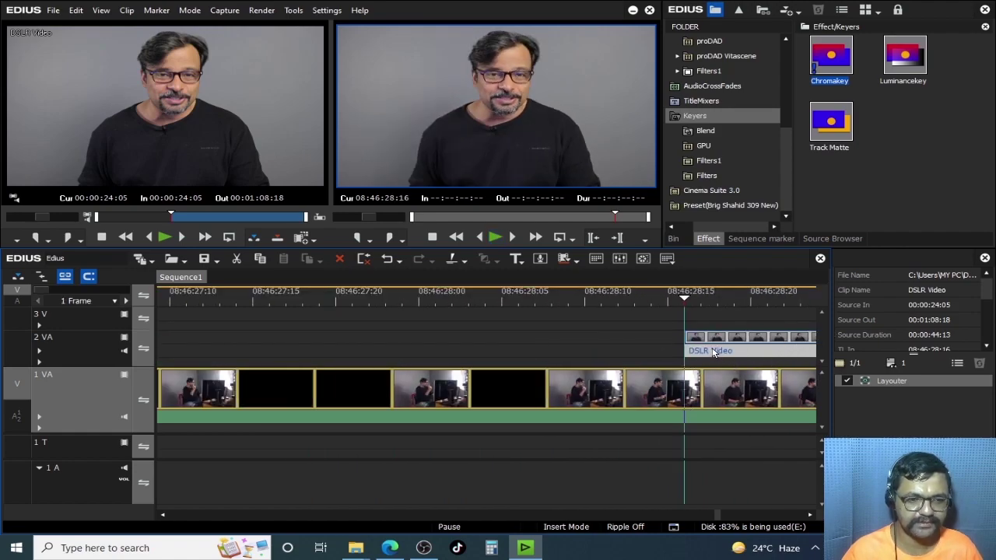
Step: Try the DSLR Video clip at 08:46:28:15, play it, and return the clip to 08:46:28:16
left_click_drag(716, 351, 710, 350)
left_click_drag(708, 349, 710, 349)
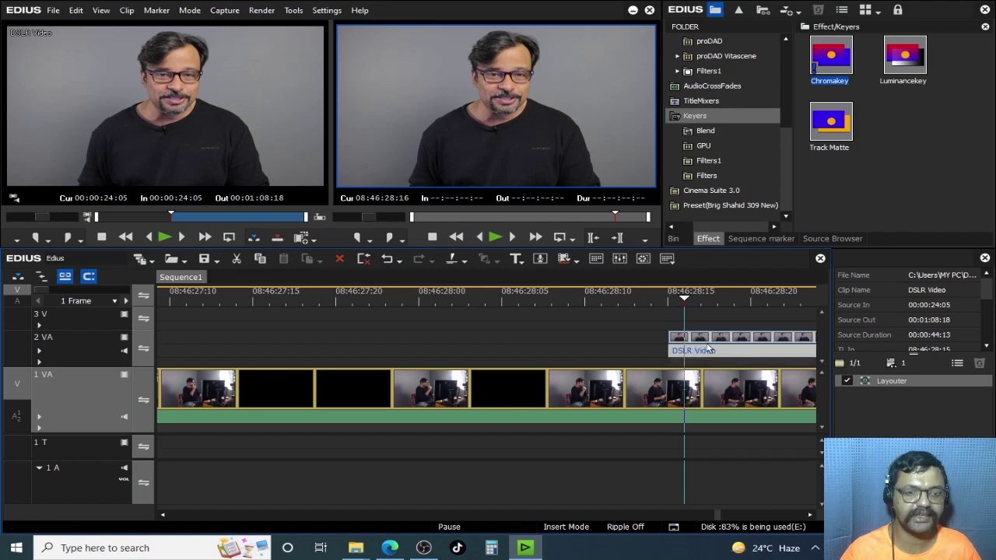
key("a")
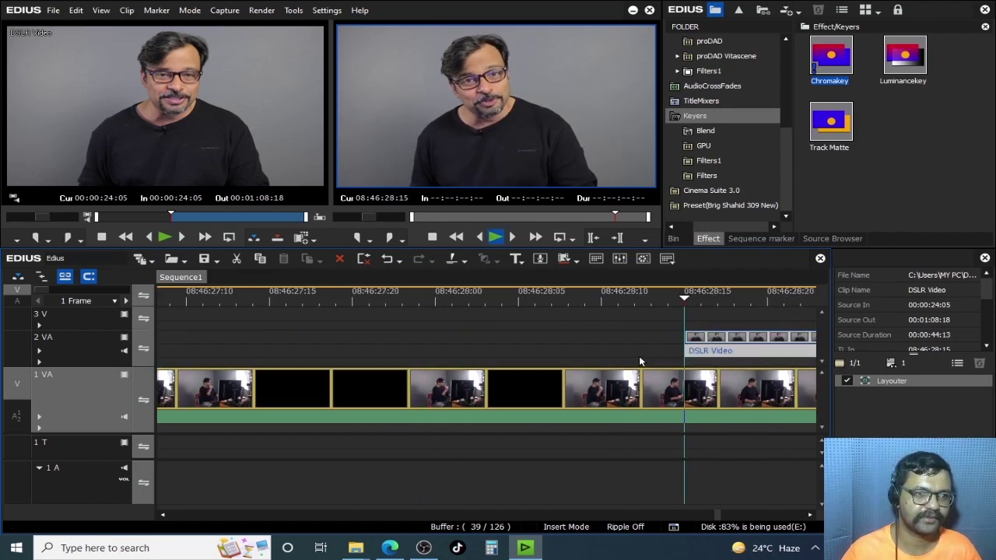
left_click_drag(733, 342, 739, 349)
Step: Play the overlapping DSLR Video and iPhone Video clips up to about 08:47:08 to verify the synchronisation
key("space")
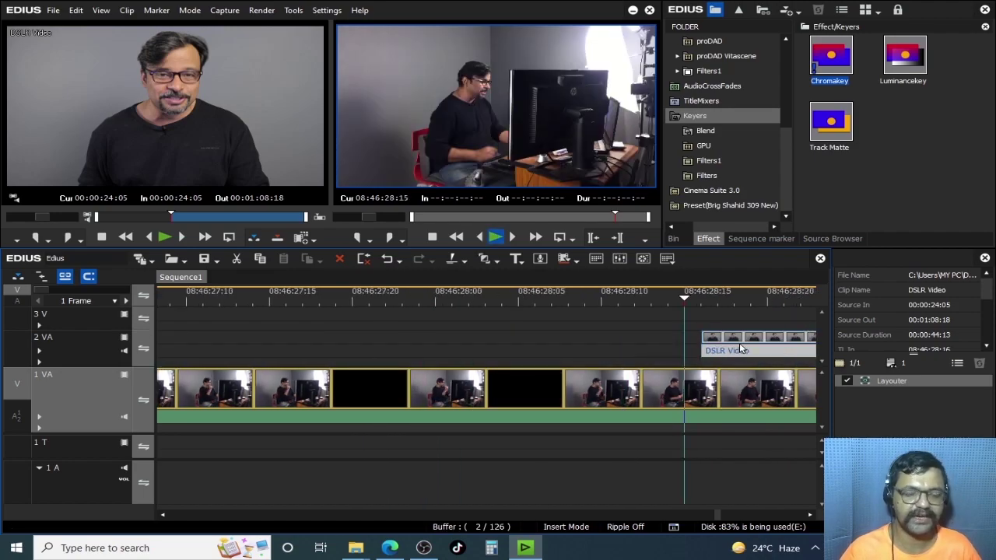
scroll(720, 346, "down", 1)
scroll(722, 346, "down", 6)
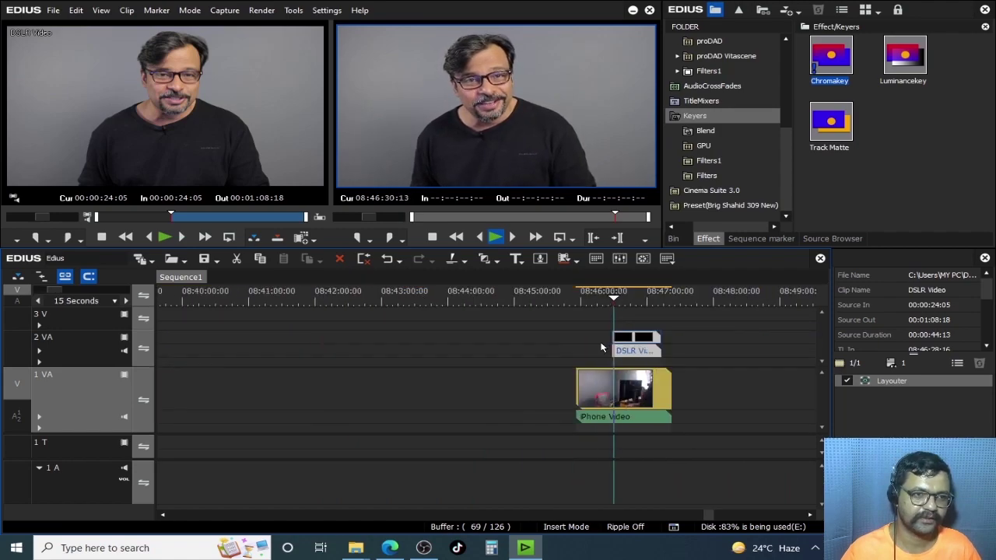
scroll(644, 355, "up", 3)
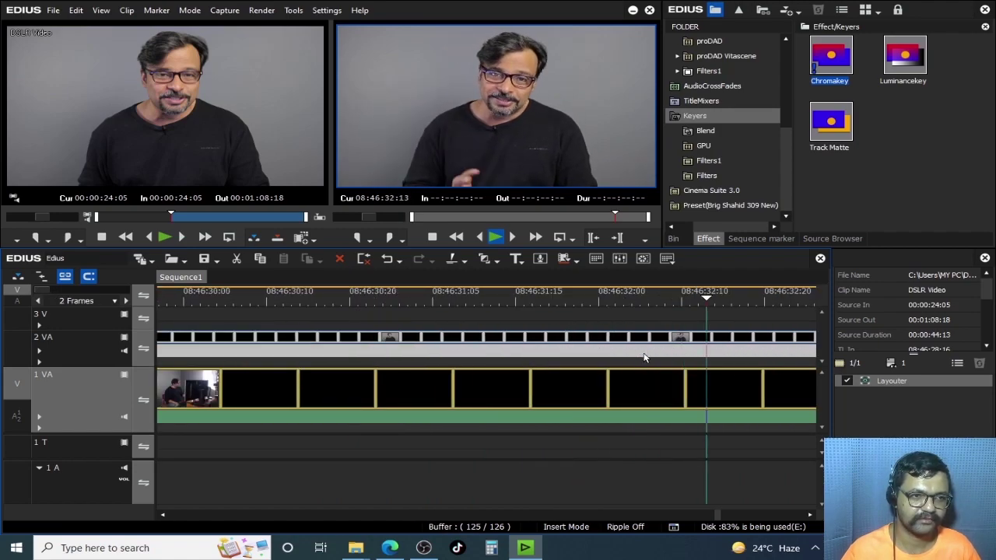
scroll(646, 356, "down", 1)
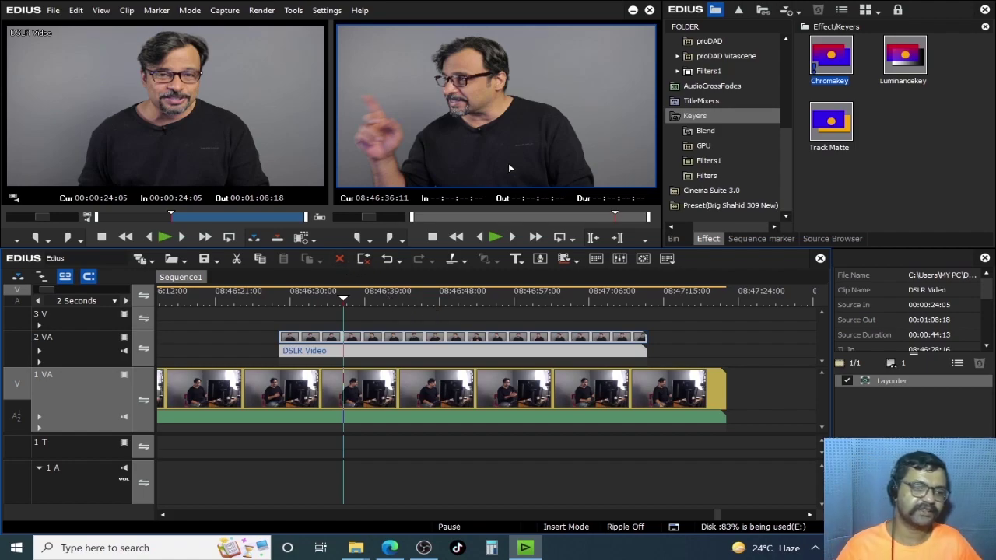
left_click(495, 236)
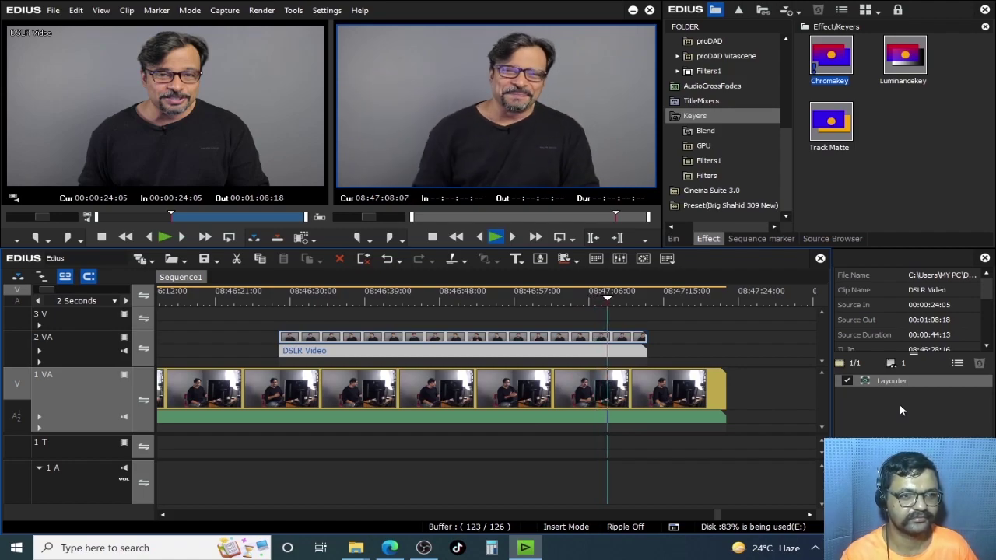
key("space")
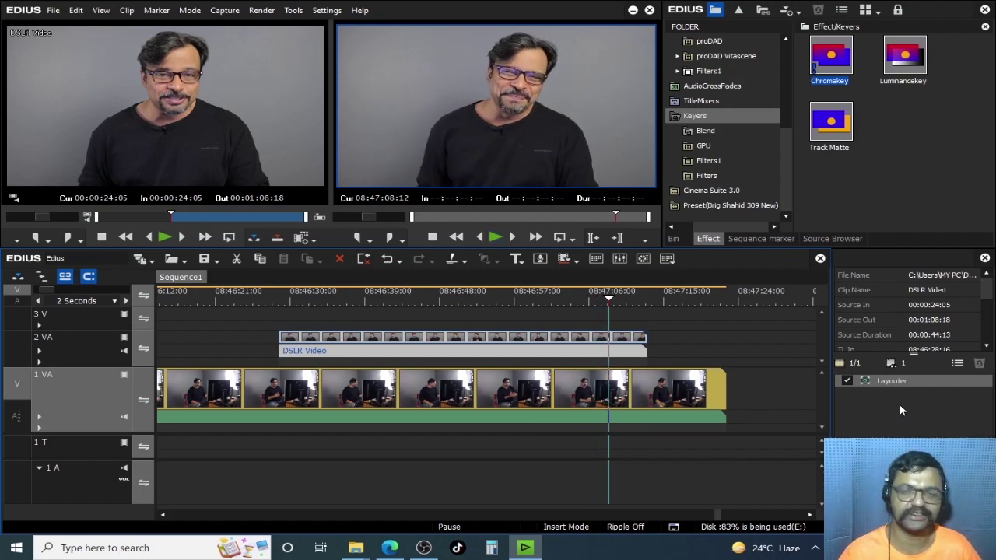
Step: Extend the start of the DSLR Video clip on track 2 VA back to its source beginning, 00:00:00:00
scroll(700, 451, "down", 2)
scroll(555, 376, "up", 1)
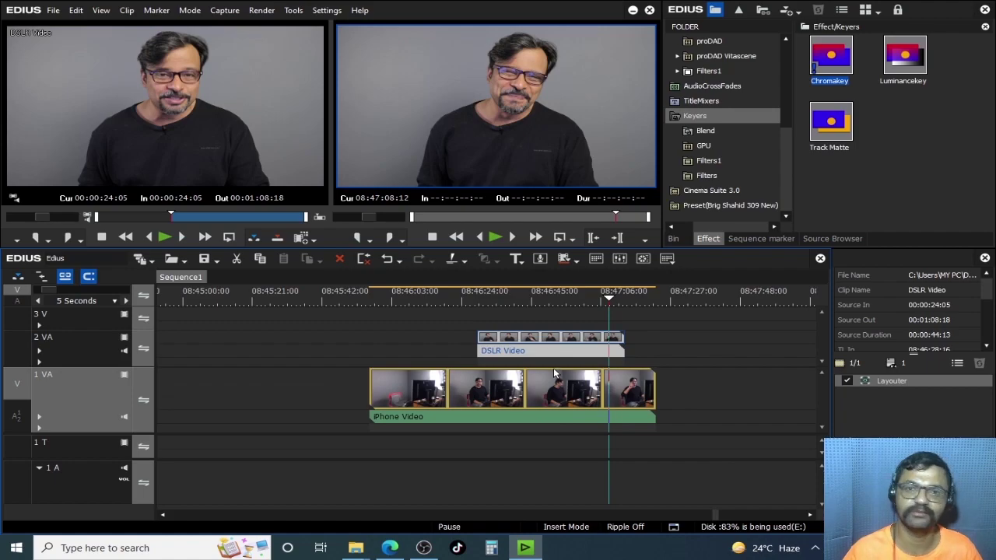
left_click_drag(478, 336, 391, 335)
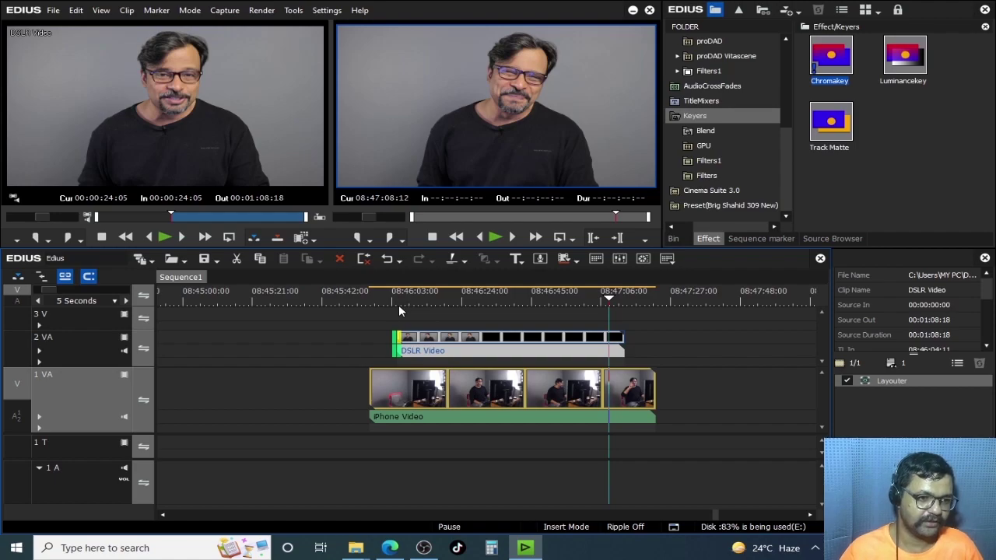
Step: Play the extended DSLR Video clip from several earlier points of the timeline to check its sync with the iPhone Video clip
left_click(399, 306)
scroll(400, 308, "up", 3)
scroll(506, 347, "down", 2)
left_click_drag(492, 303, 641, 347)
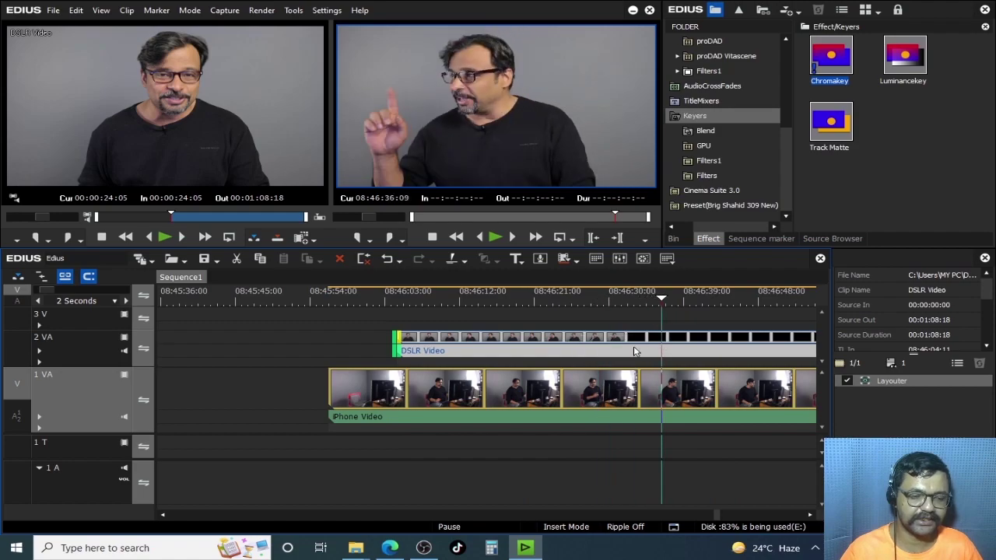
key("space")
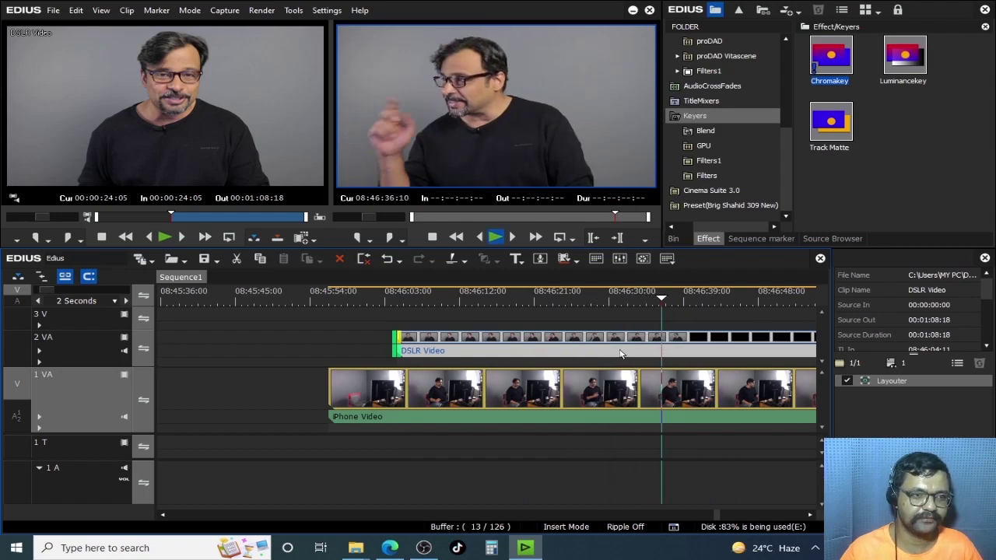
left_click(552, 294)
key("space")
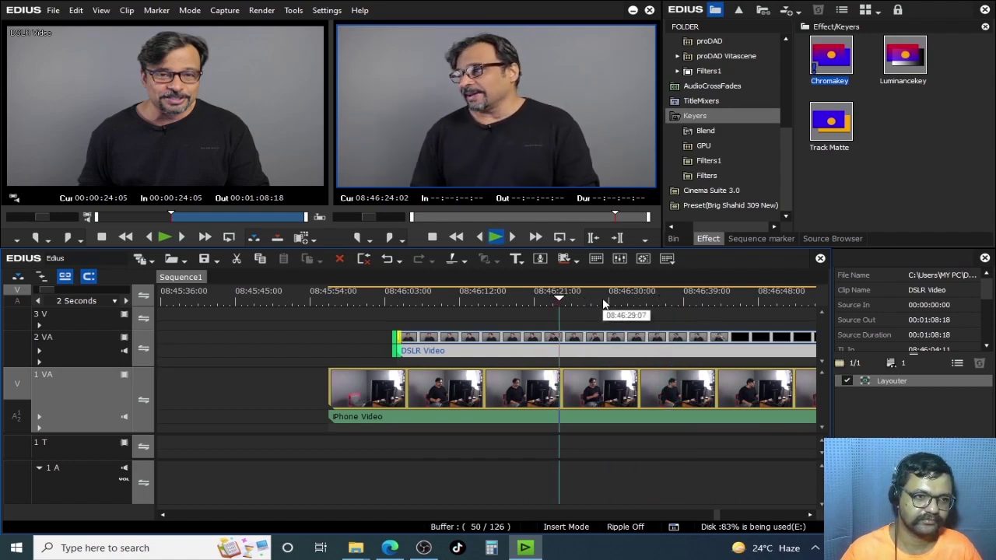
left_click(511, 298)
key("space")
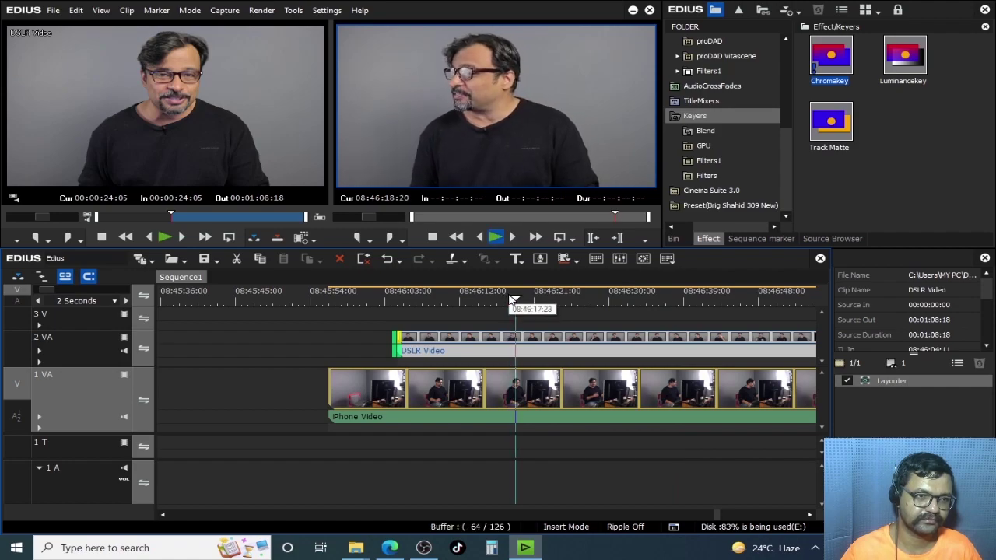
left_click(482, 299)
key("space")
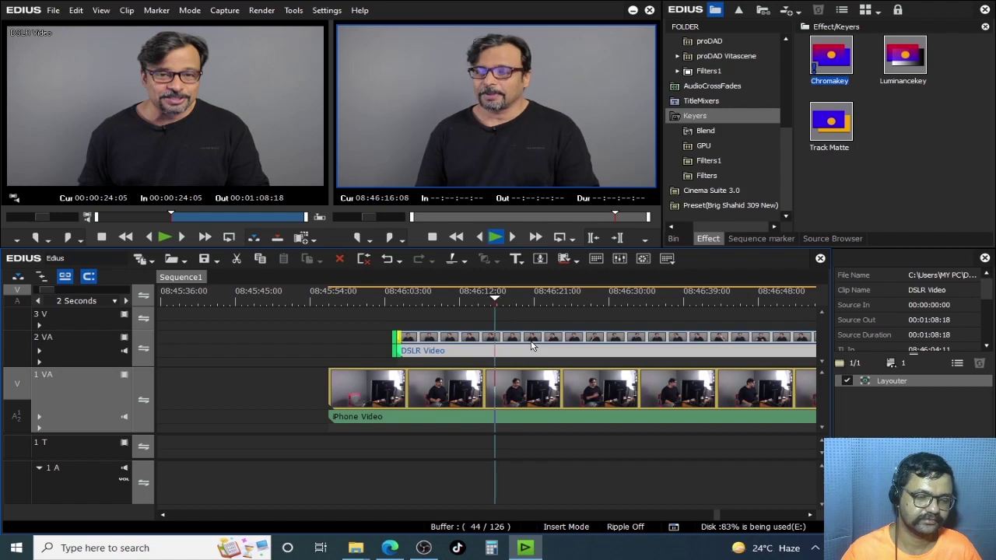
Step: Stop playback at 08:46:16:23 and trim the start of both the DSLR Video and iPhone Video clips to that point
key("space")
left_click_drag(545, 326, 543, 430)
left_click(544, 431)
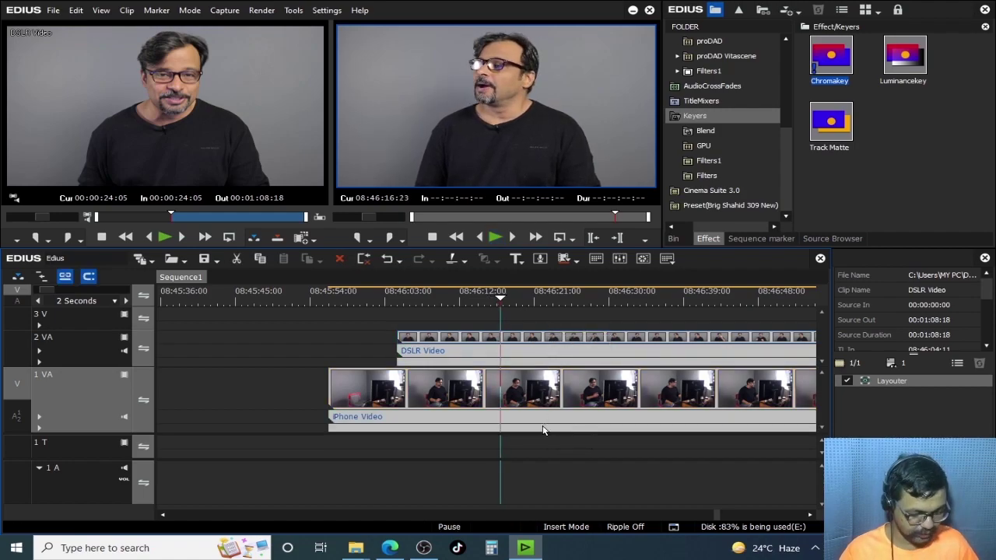
key("n")
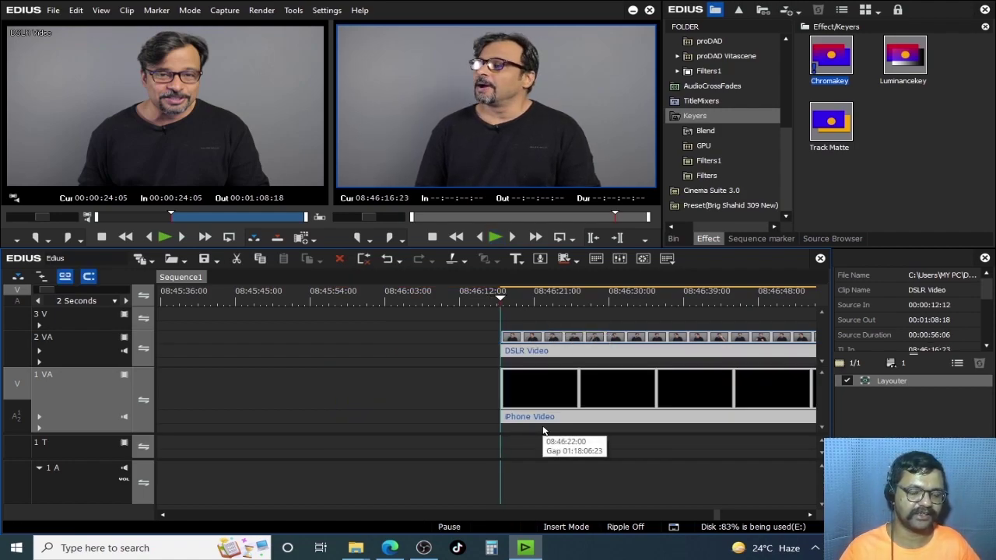
Step: Trim the end of the iPhone Video clip to the end of the DSLR Video clip at 08:47:13:04
key("Delete")
left_click(312, 403)
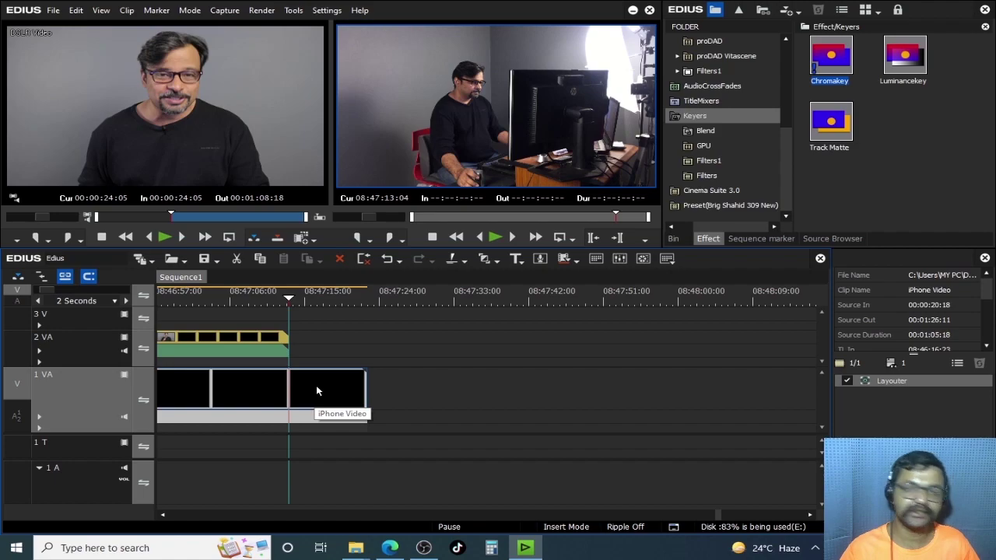
scroll(315, 385, "down", 4)
left_click_drag(340, 457, 260, 322)
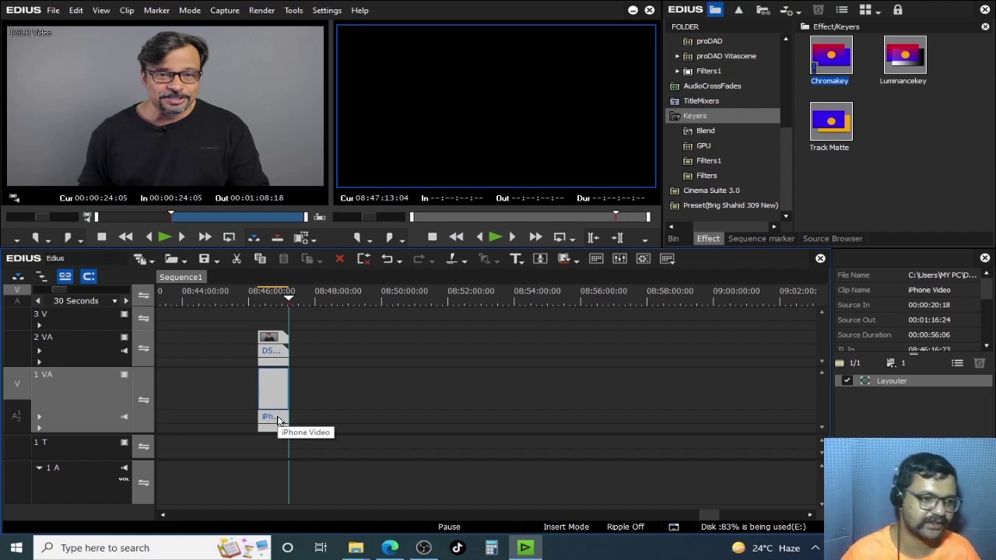
scroll(278, 421, "up", 6)
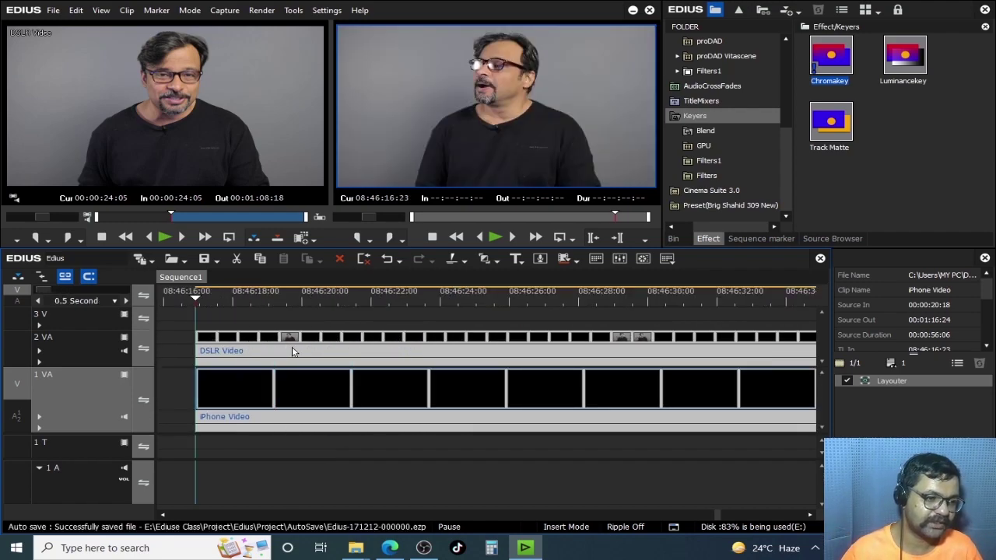
left_click(295, 330)
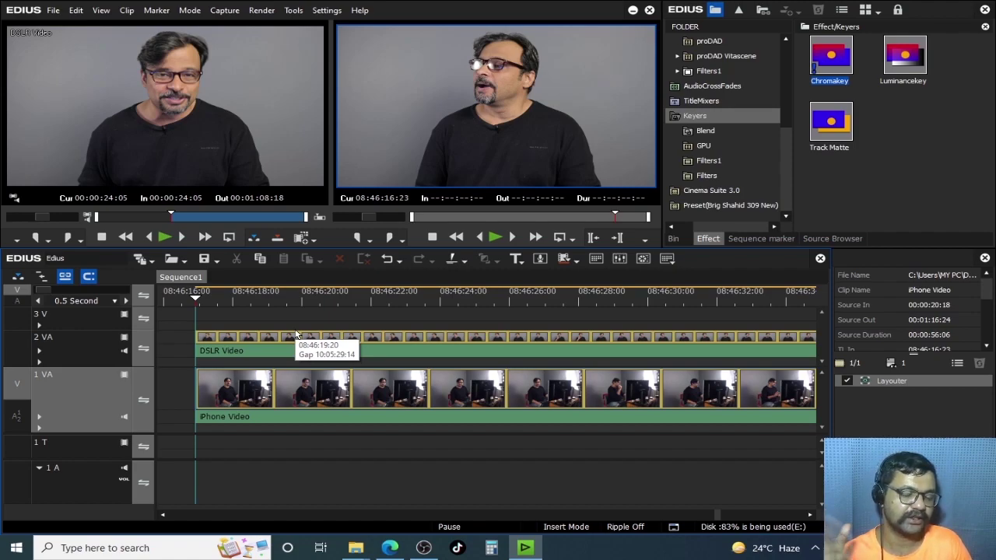
Step: Scrub through the trimmed, stacked clips between about 08:46:23 and 08:46:28 and start playback to check them
scroll(303, 348, "down", 1)
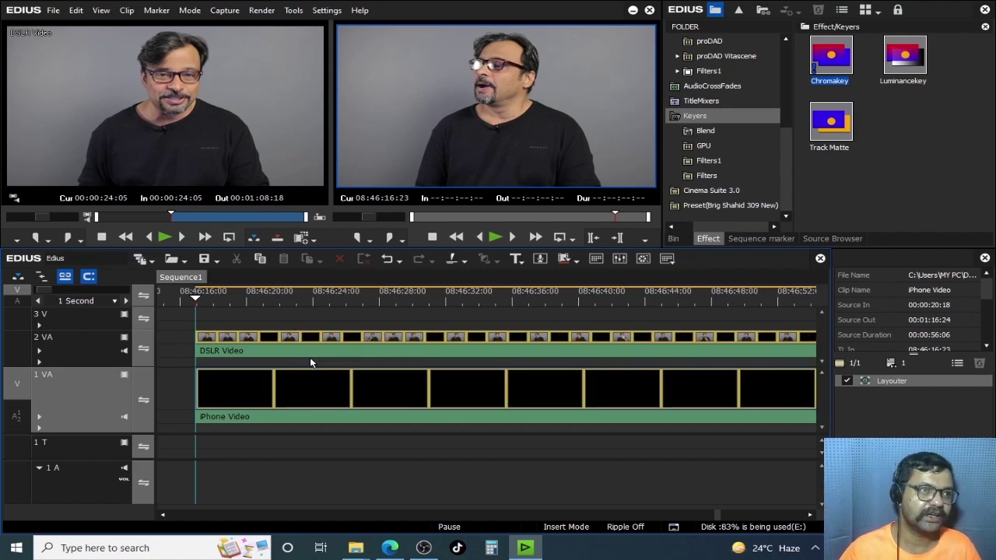
left_click(303, 295)
left_click_drag(303, 298, 307, 298)
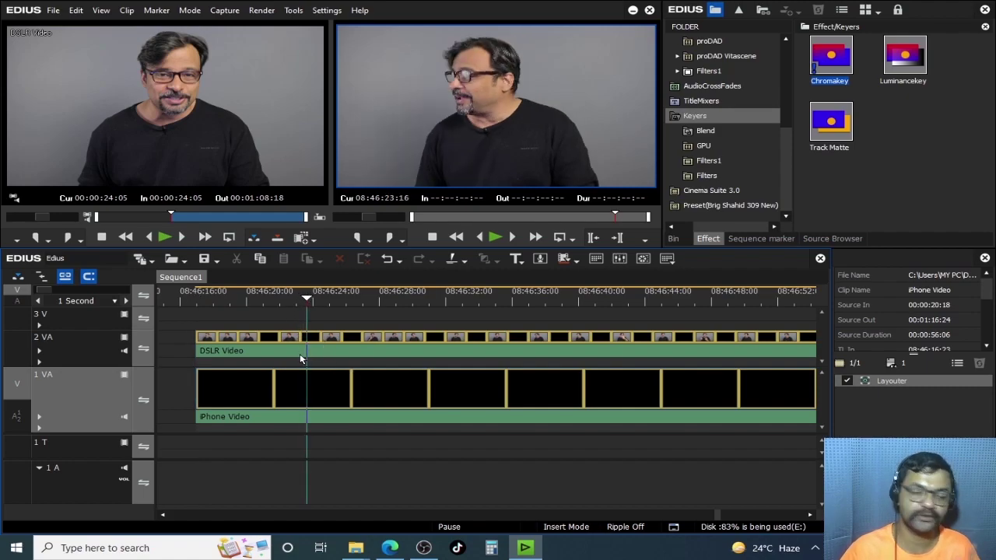
left_click(376, 404)
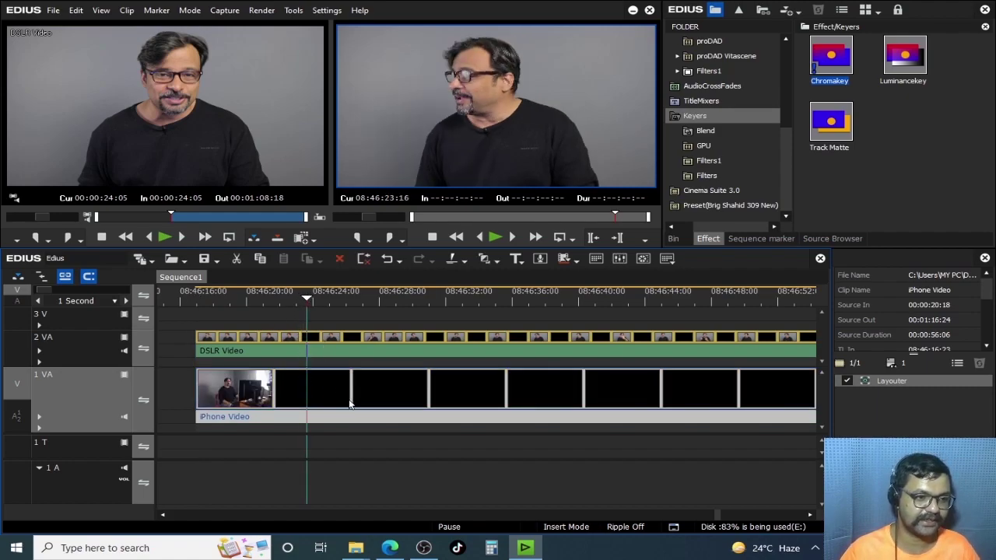
left_click(431, 302)
left_click(363, 302)
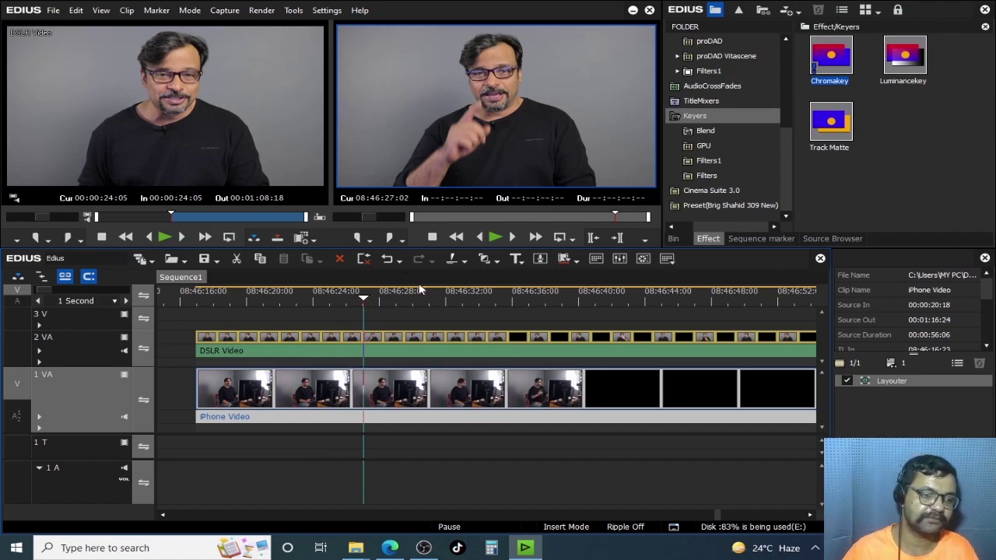
scroll(457, 363, "down", 1)
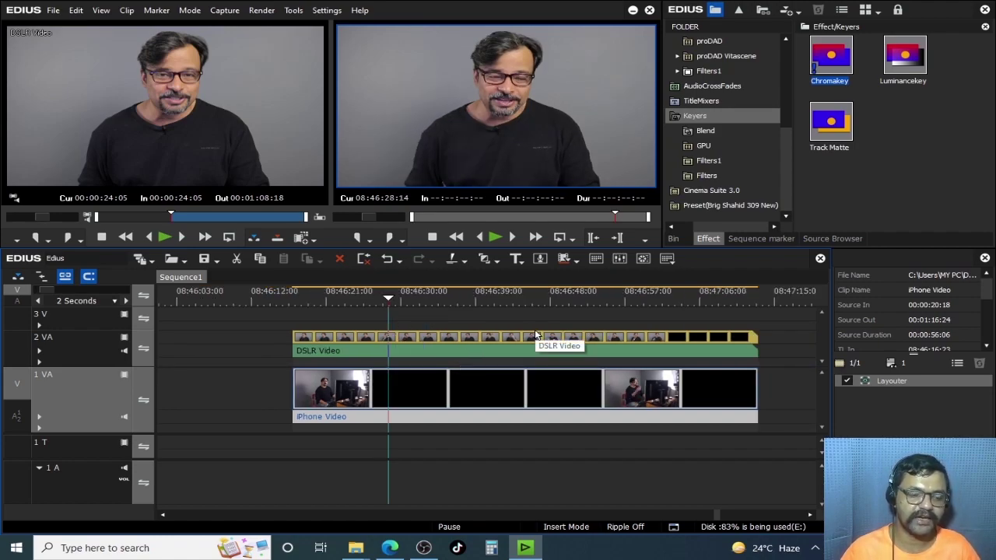
key("space")
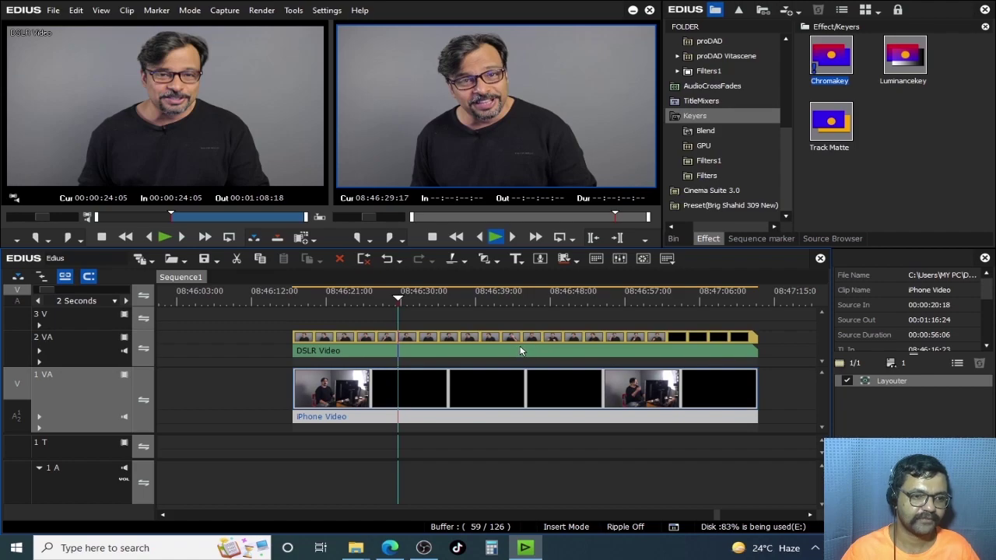
Step: Try removing the audio of the DSLR Video clip on track 2 VA, play the result, and restore the audio
left_click(520, 351)
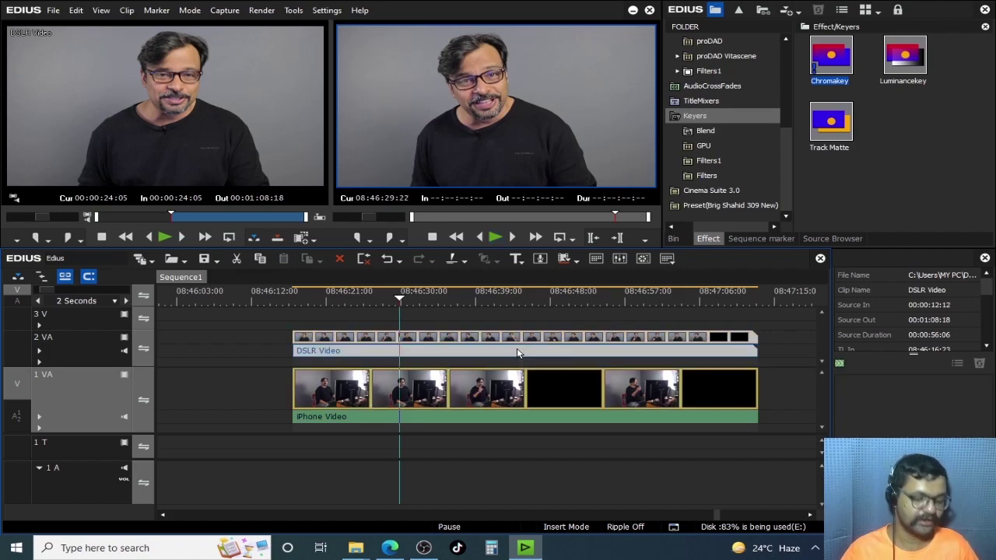
key("alt+a")
left_click(447, 339)
key("space")
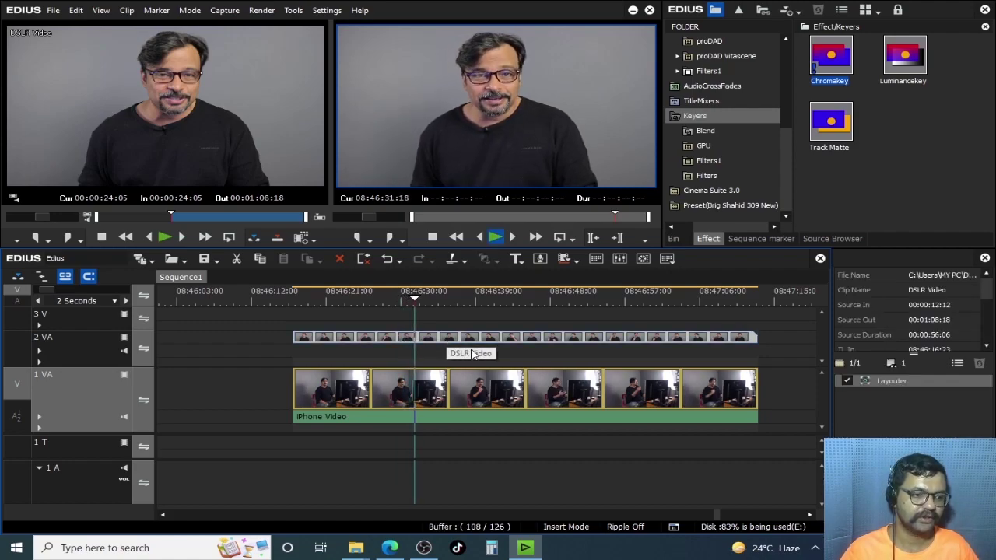
key("space")
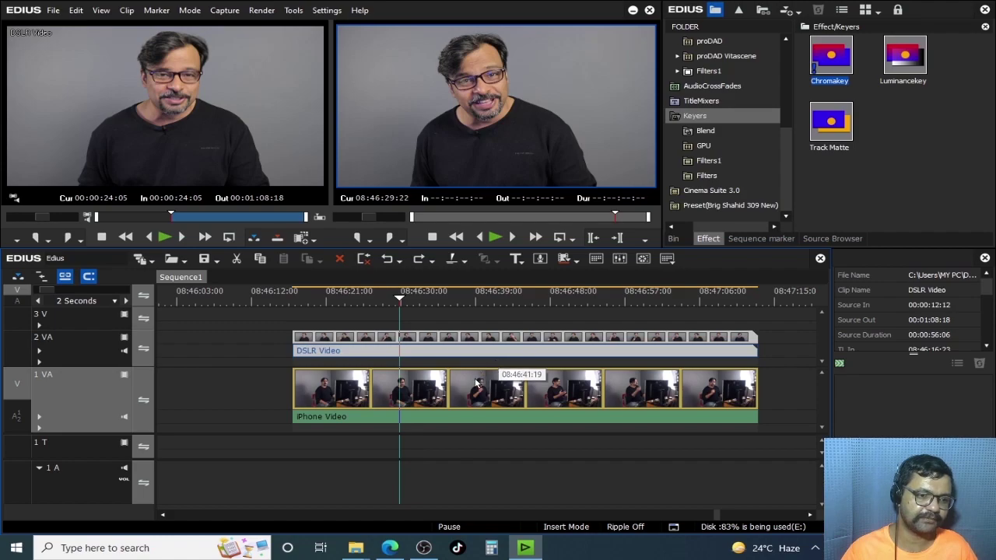
Step: Remove the audio of the iPhone Video clip and place its picture on track 3 V above the DSLR Video clip
left_click(463, 338)
key("ctrl+y")
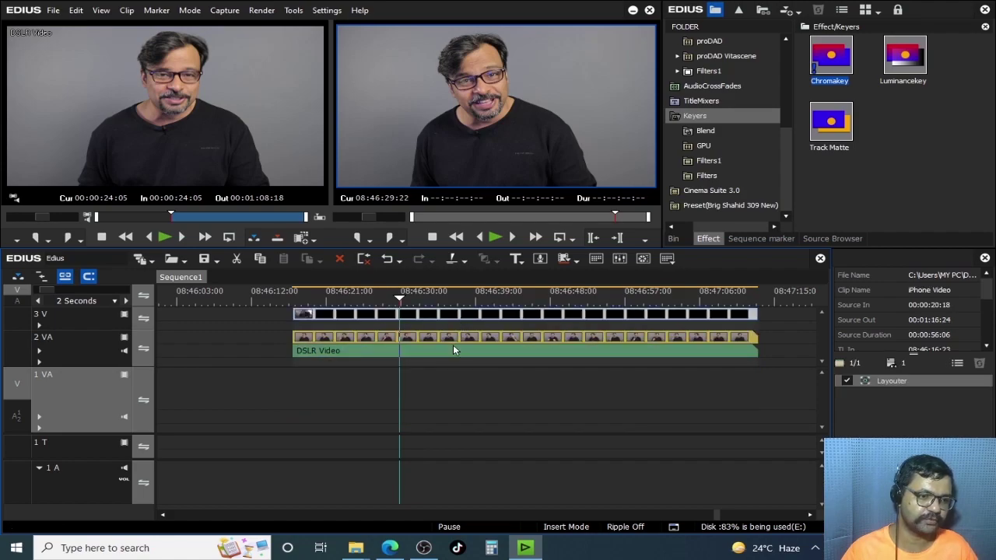
key("ctrl+z")
Step: Move the DSLR Video clip down to track 1 VA, starting at 08:46:16:23, and play the stack from about 08:46:21
left_click_drag(412, 392, 365, 402)
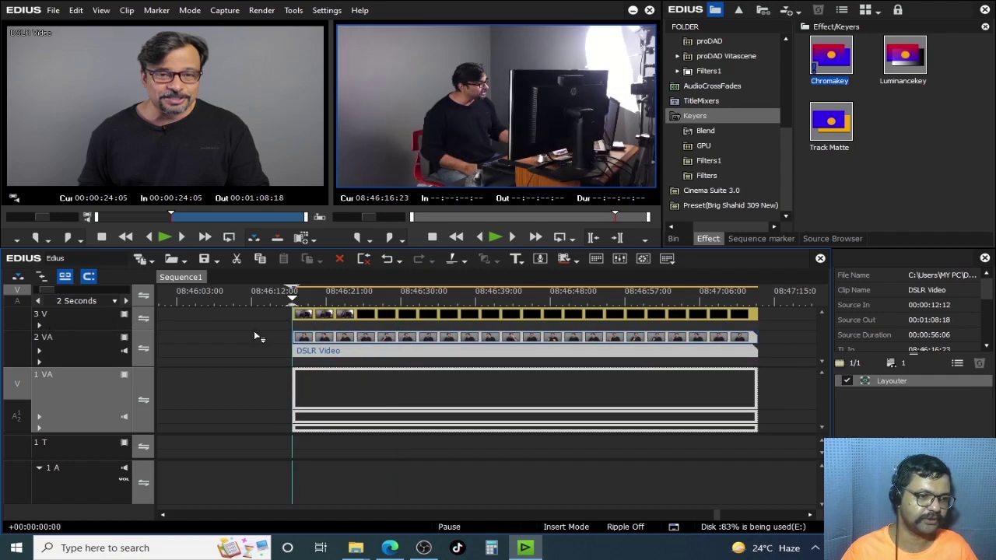
left_click_drag(343, 336, 387, 367)
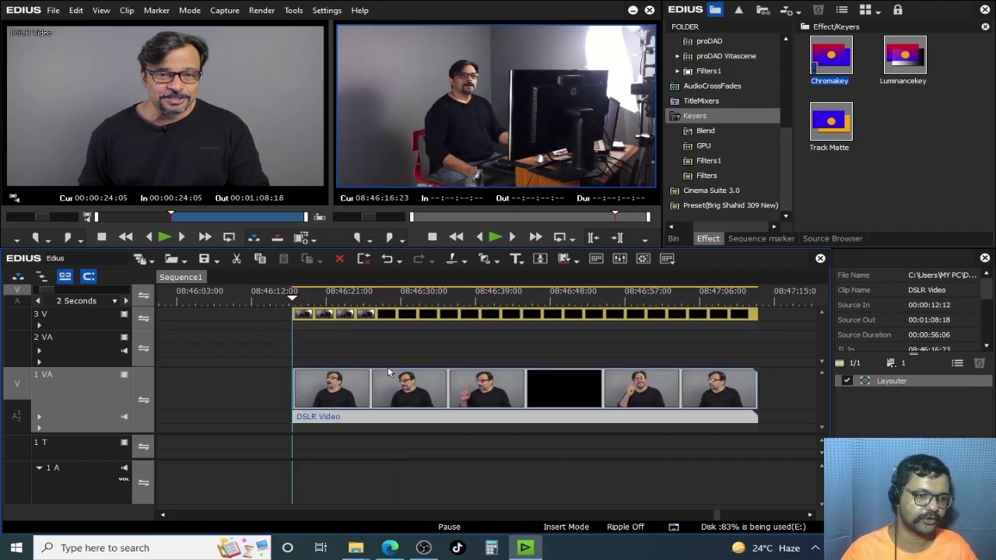
left_click(332, 301)
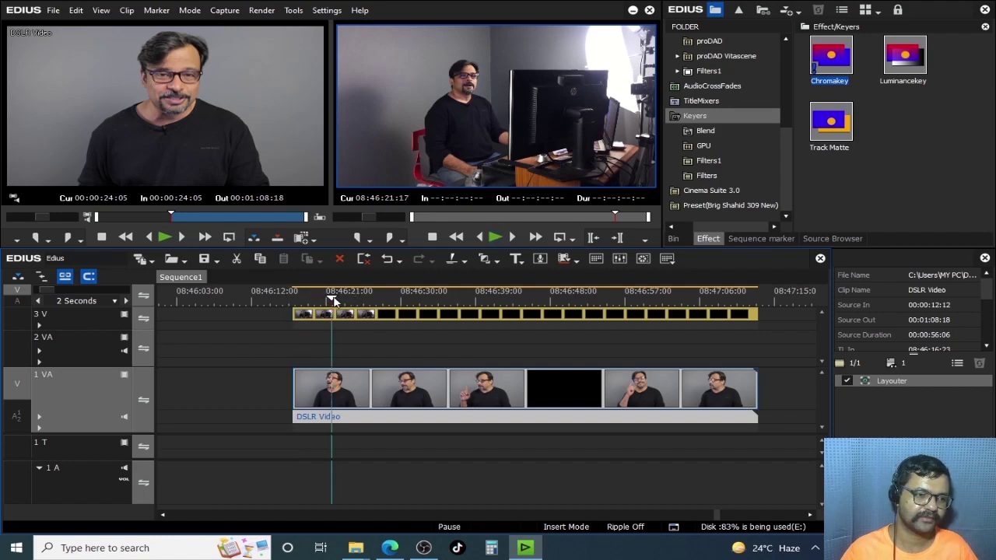
key("space")
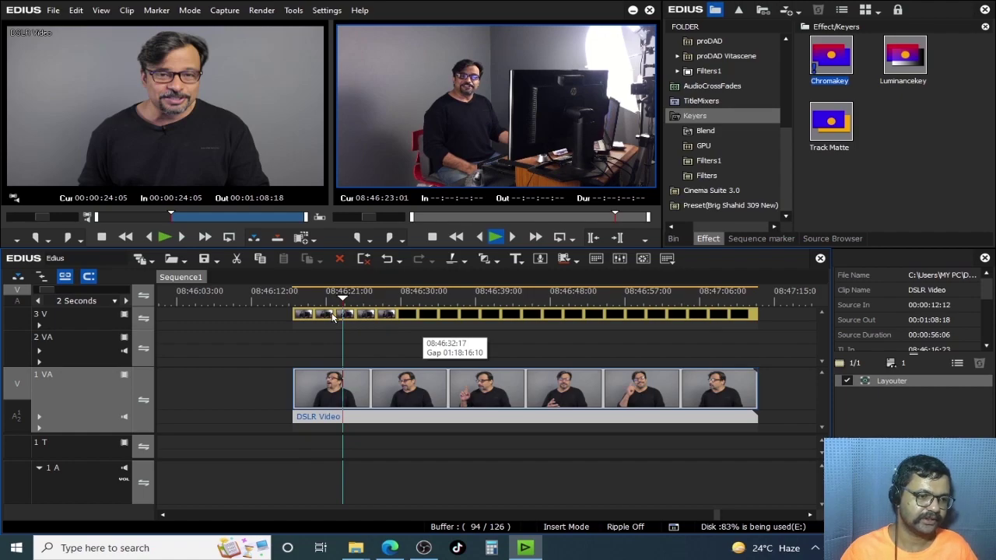
Step: Move the iPhone Video clip down to track 2 VA at 08:46:16:23 and set that track's height to 3
left_click_drag(334, 315, 336, 341)
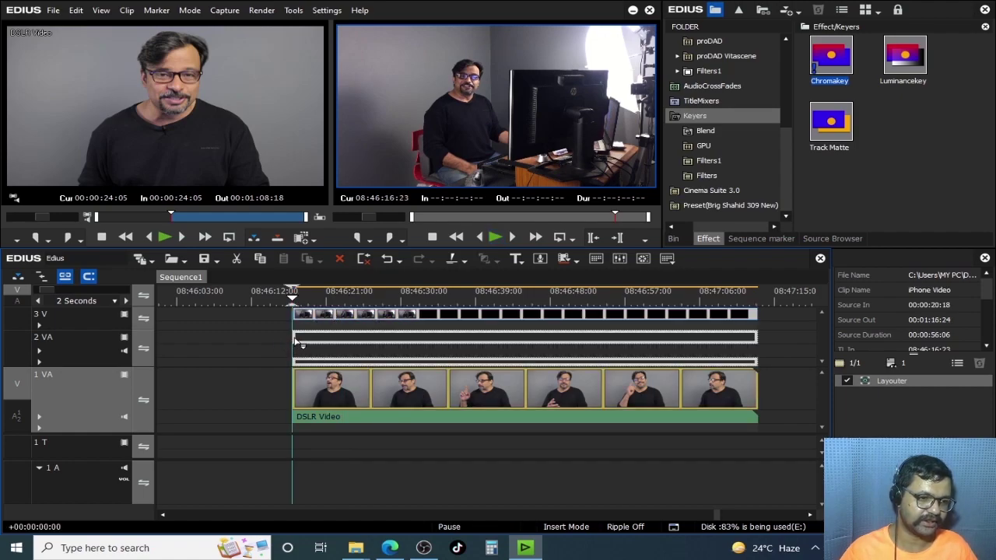
left_click(90, 351)
right_click(90, 351)
mouse_move(226, 156)
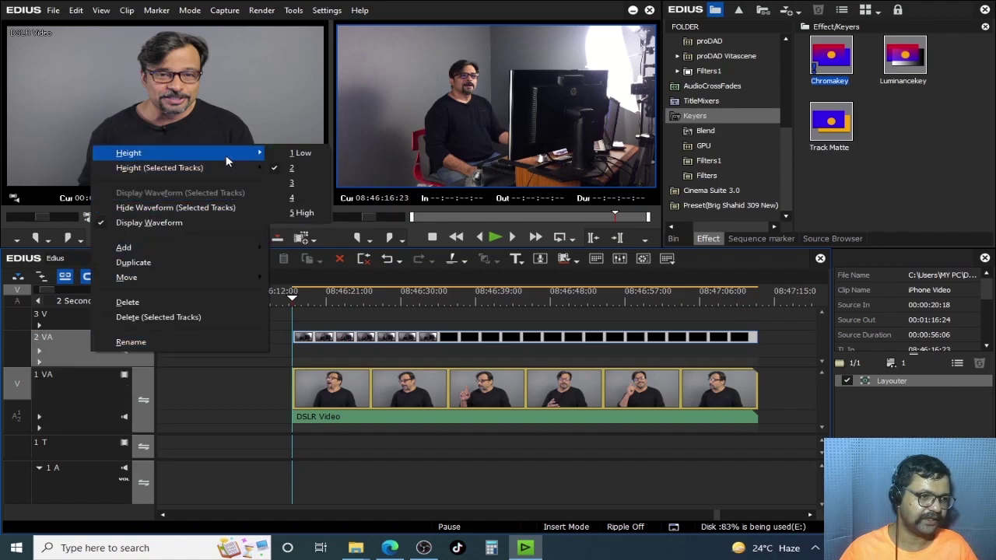
left_click(293, 183)
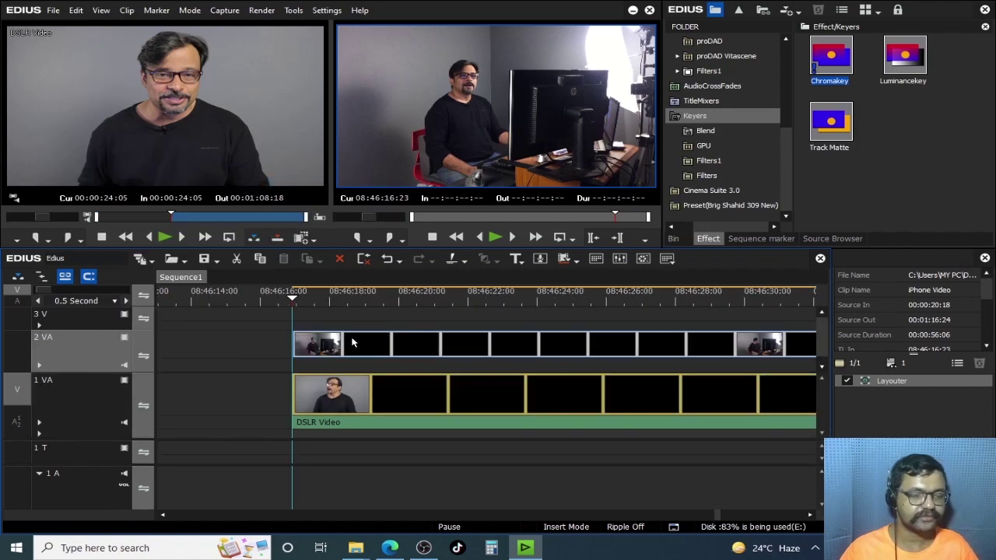
Step: Scrub the start of the stacked clips, return to 08:46:16:23, and play to find a point for switching cameras
left_click_drag(347, 294, 430, 308)
left_click(297, 291)
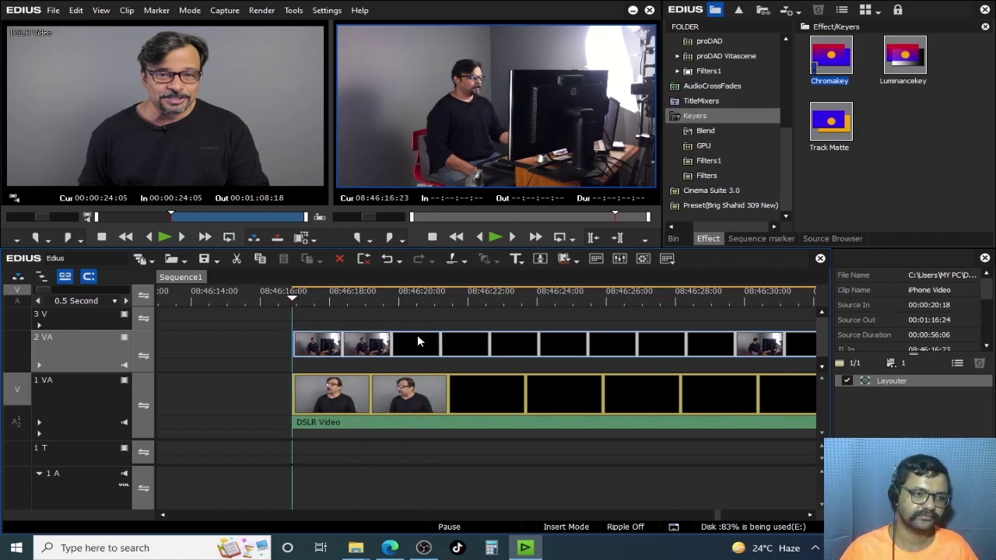
key("space")
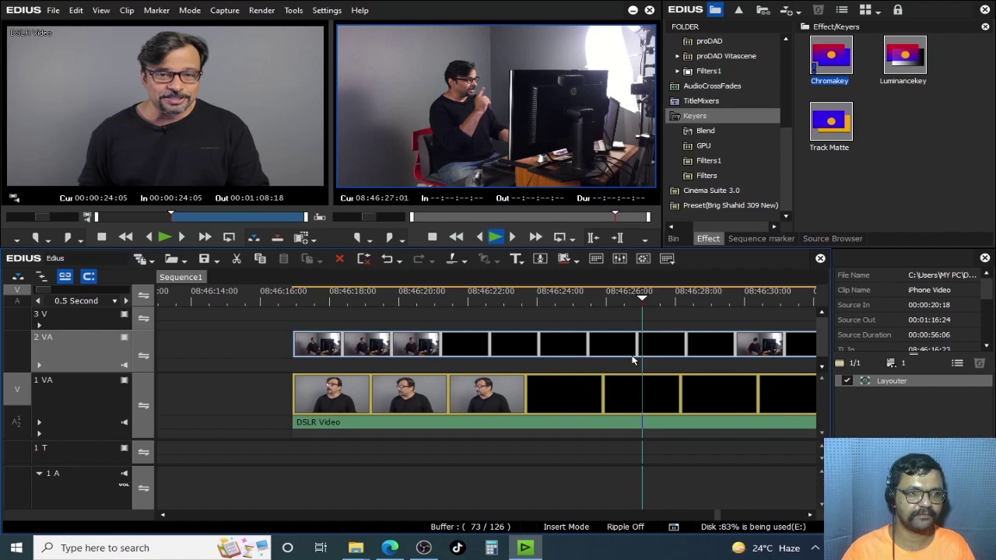
Step: Split the iPhone Video clip on track 2 VA at 08:46:26:19, just before the finger gesture
key("space")
key("Left")
key("Left")
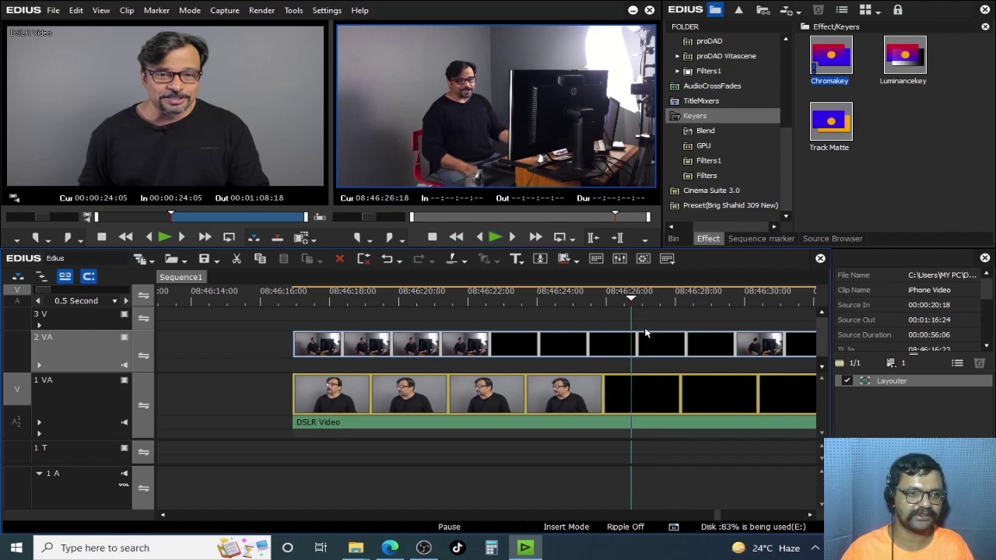
key("Right")
key("c")
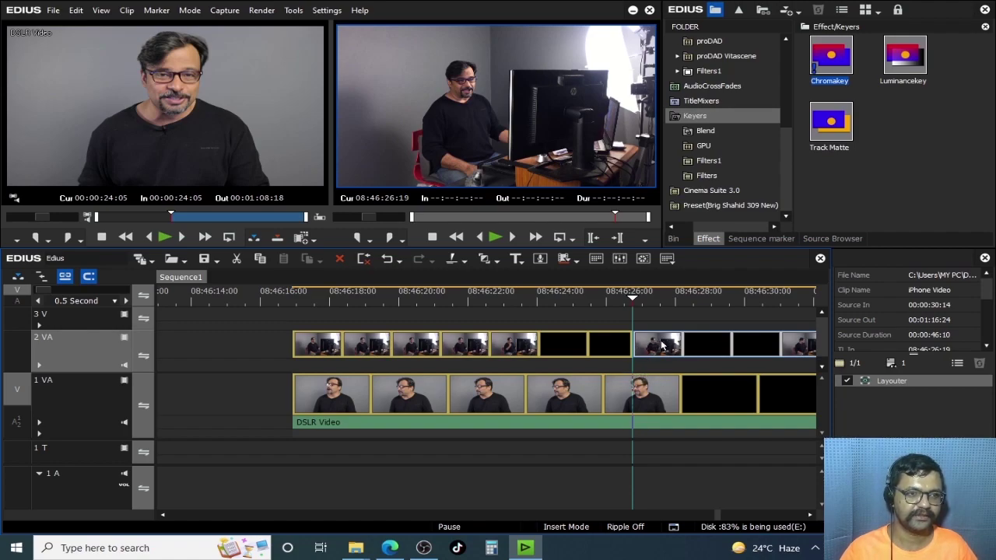
Step: Try trimming the start of the second iPhone Video piece to 08:46:27:12, and play the gap from 08:46:26:00
key("space")
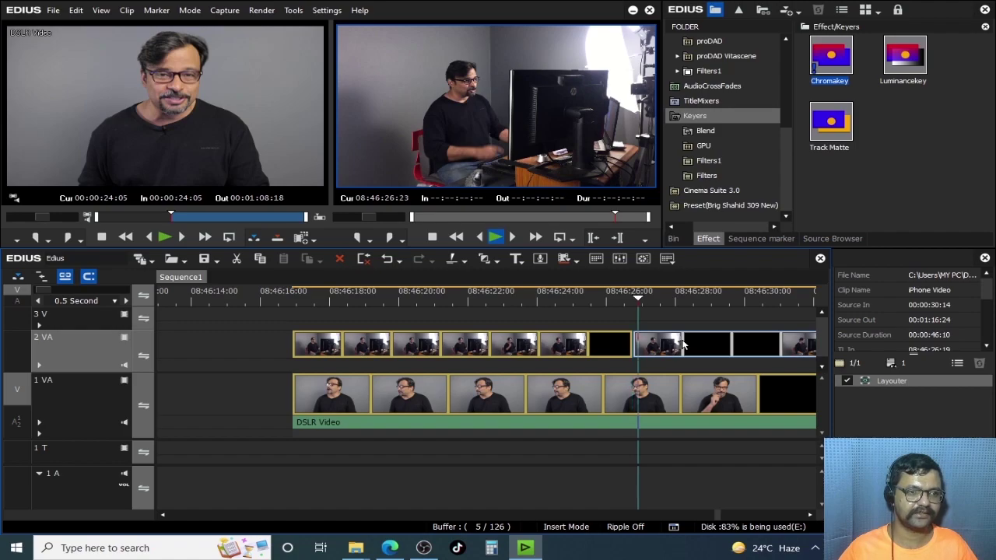
key("space")
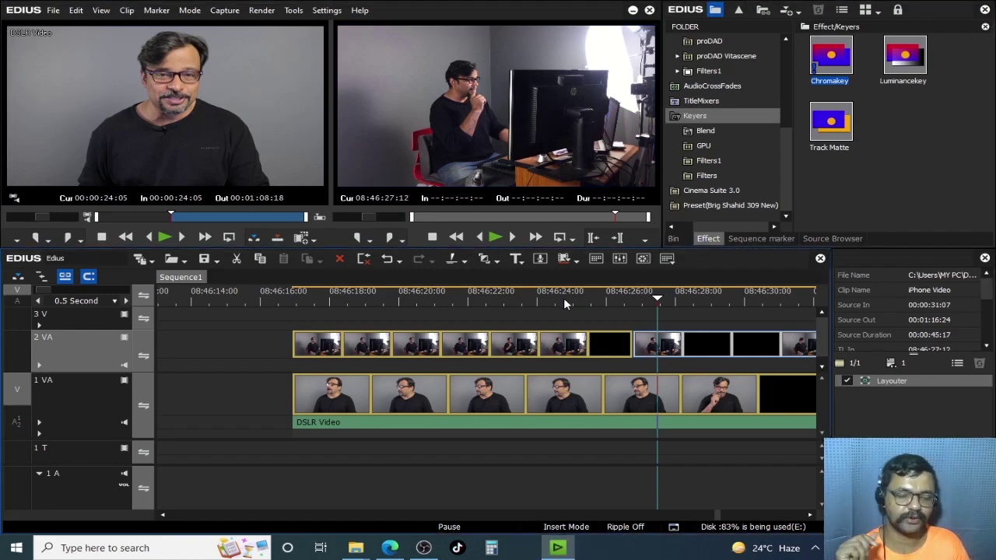
left_click(605, 300)
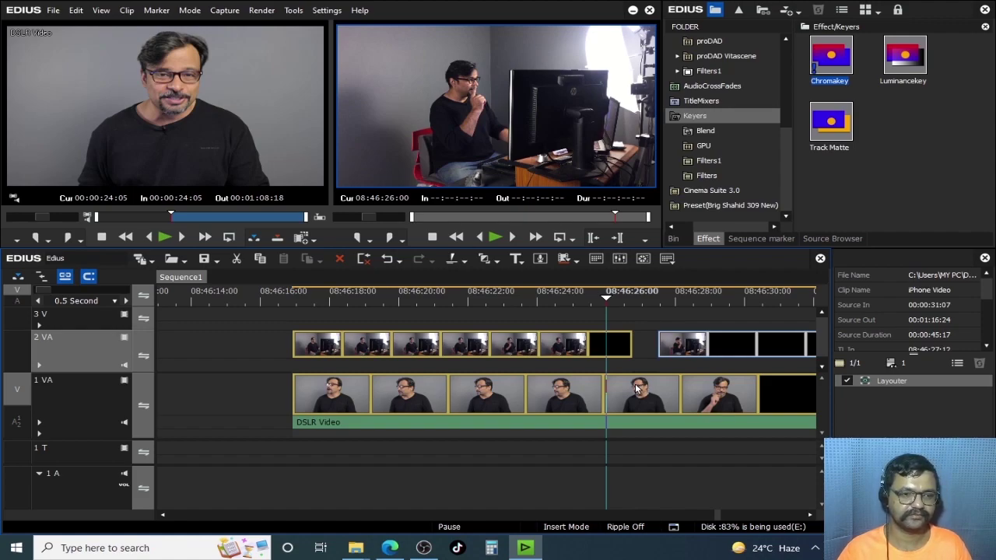
key("space")
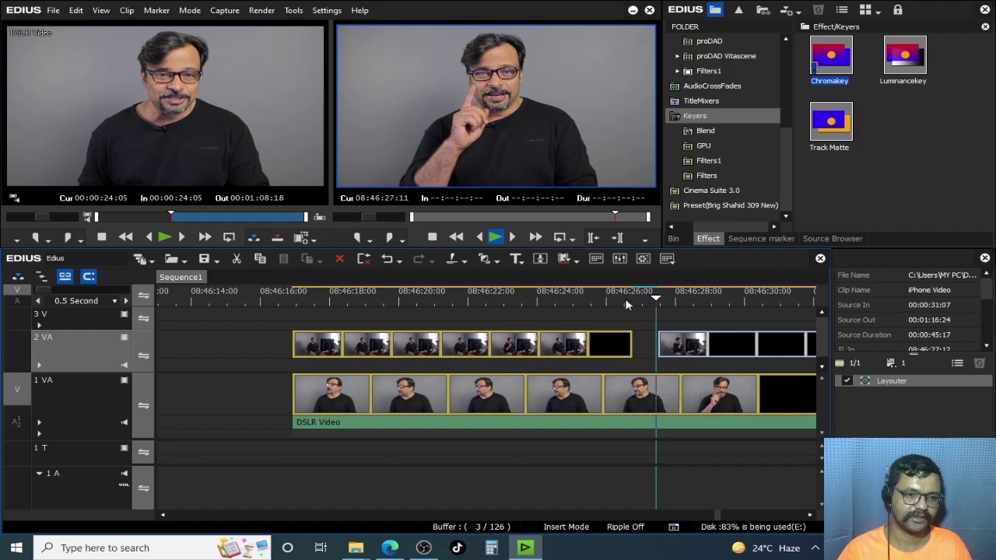
Step: Replay the camera switch across the gap on track 2 VA from earlier points, and undo the second iPhone Video piece's start trim
left_click(558, 300)
key("space")
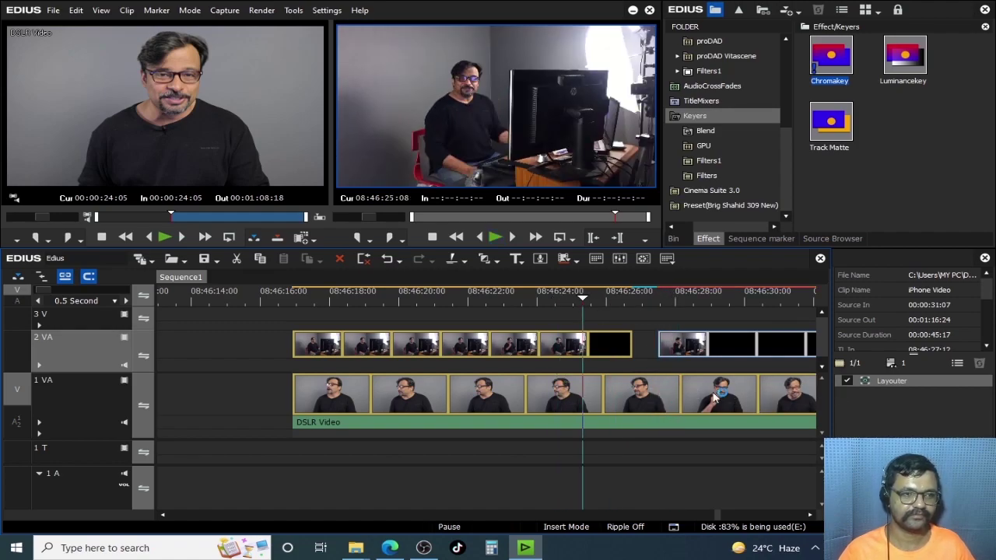
key("space")
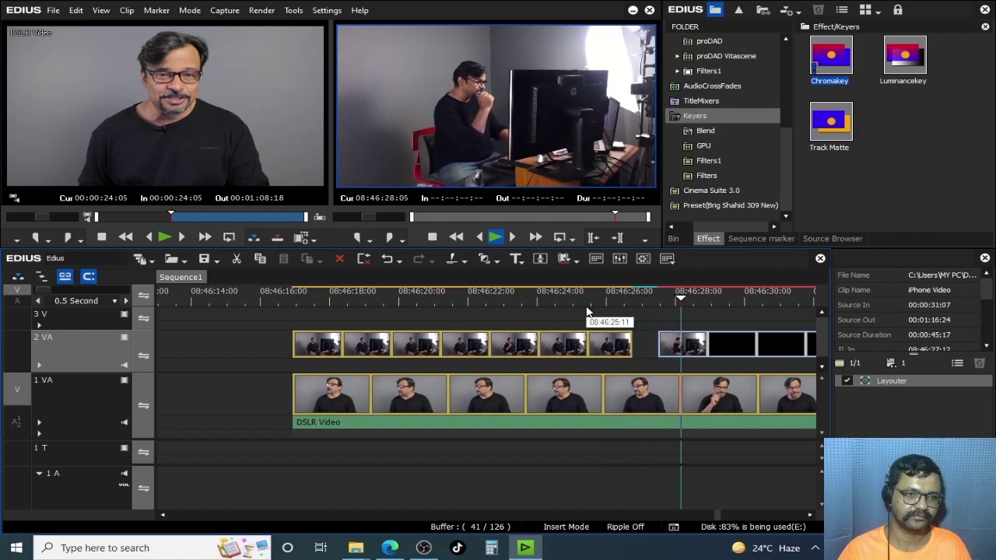
left_click(251, 300)
left_click_drag(251, 300, 637, 375)
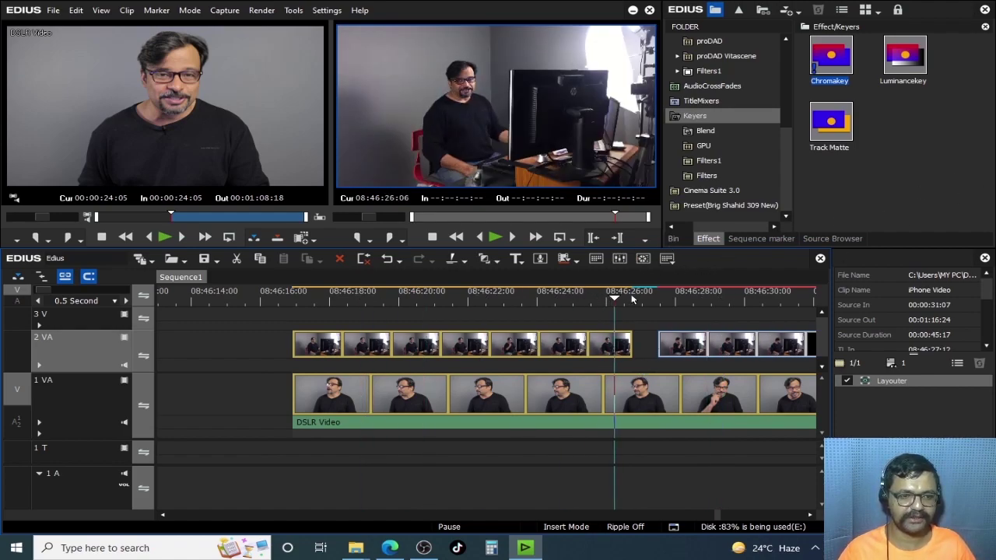
key("ctrl+z")
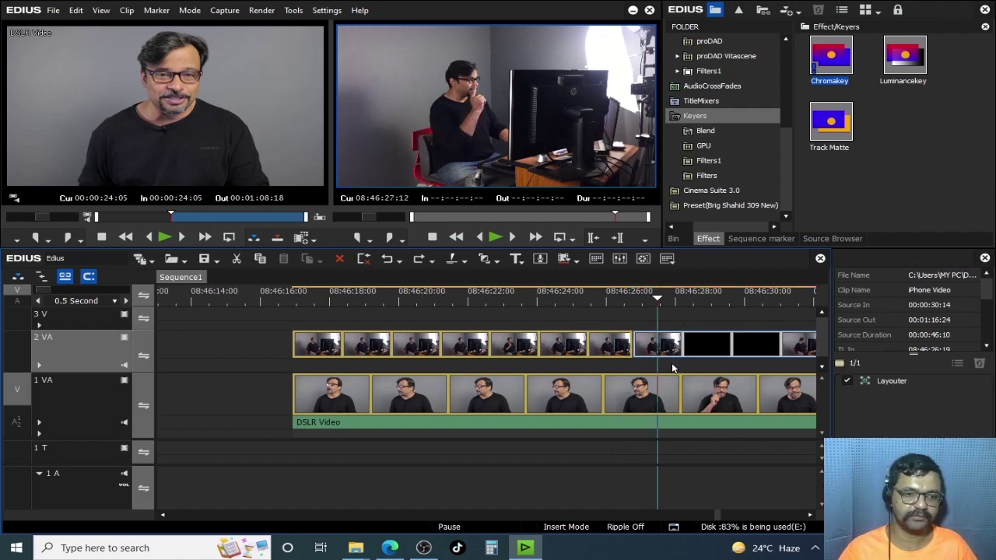
Step: Undo the split of the iPhone Video clip on track 2 VA and load Vlog bin clip 01 (3) in the player
key("ctrl+z")
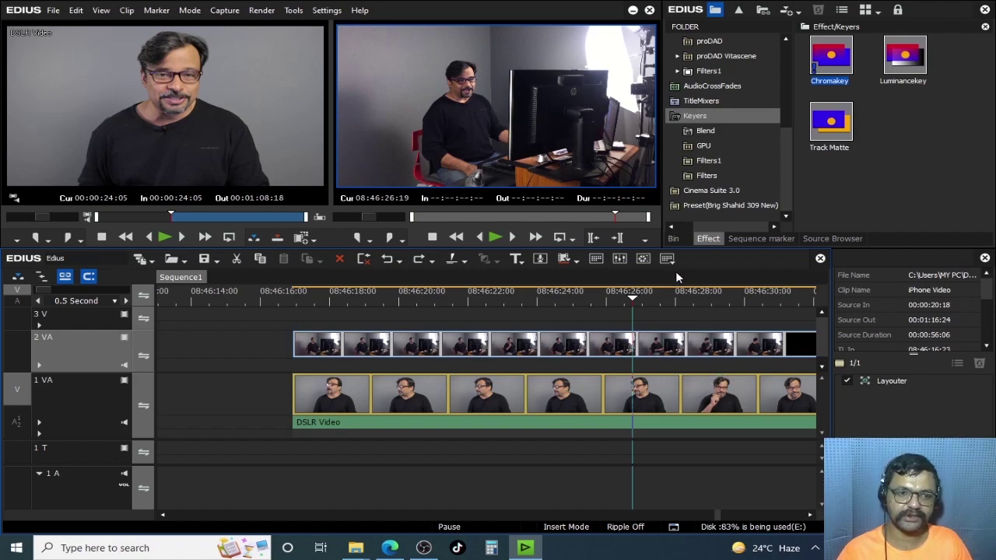
left_click(673, 238)
left_click(843, 131)
left_click_drag(666, 300, 520, 389)
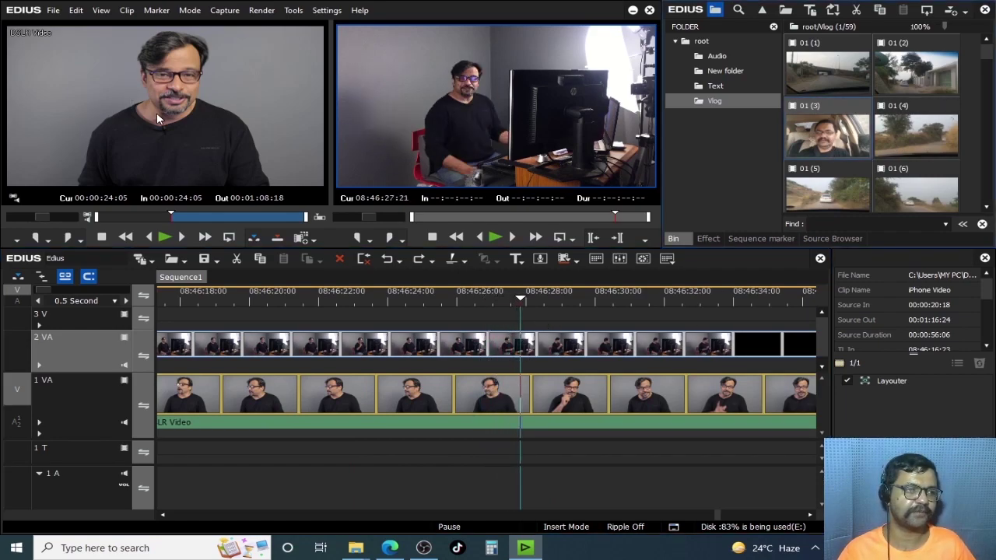
double_click(826, 140)
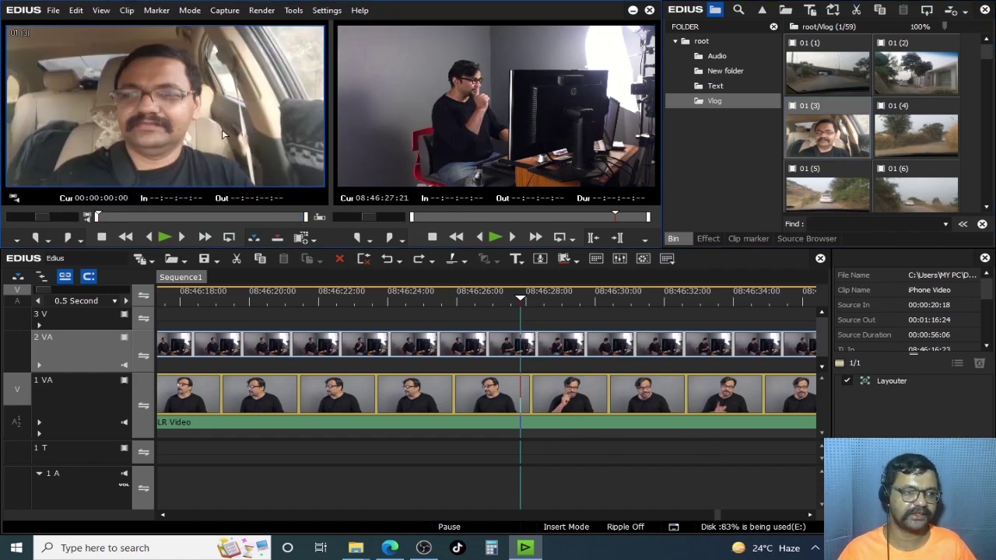
Step: Position the playhead at 08:46:31:23, select the DSLR Video clip and track 1 VA, and enable Multicam Mode
left_click_drag(596, 292, 443, 298)
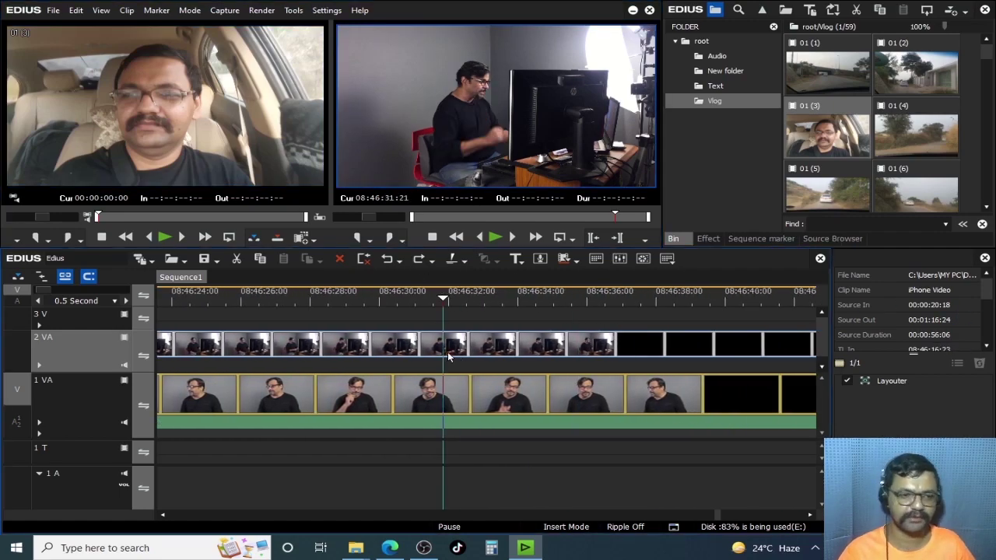
scroll(446, 356, "down", 1)
right_click(470, 360)
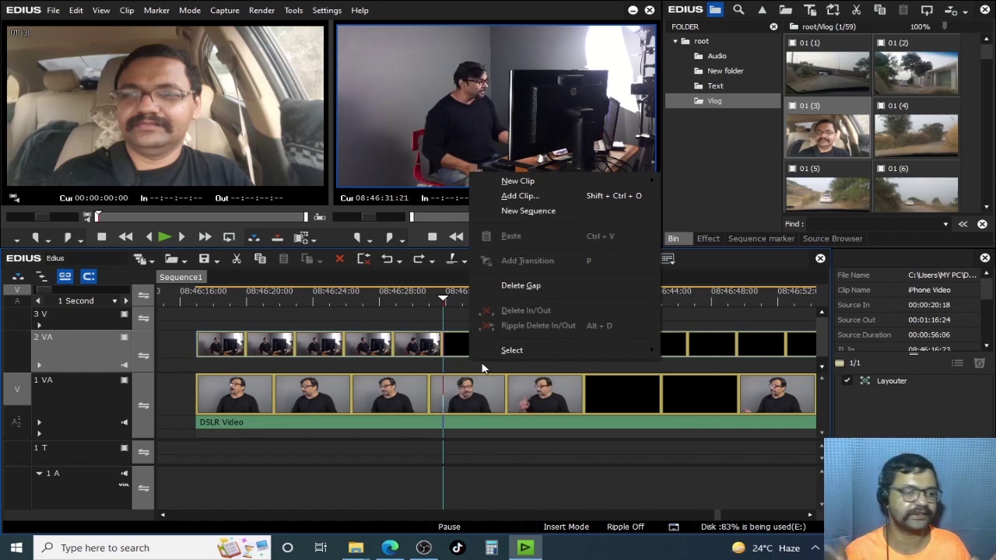
left_click(444, 298)
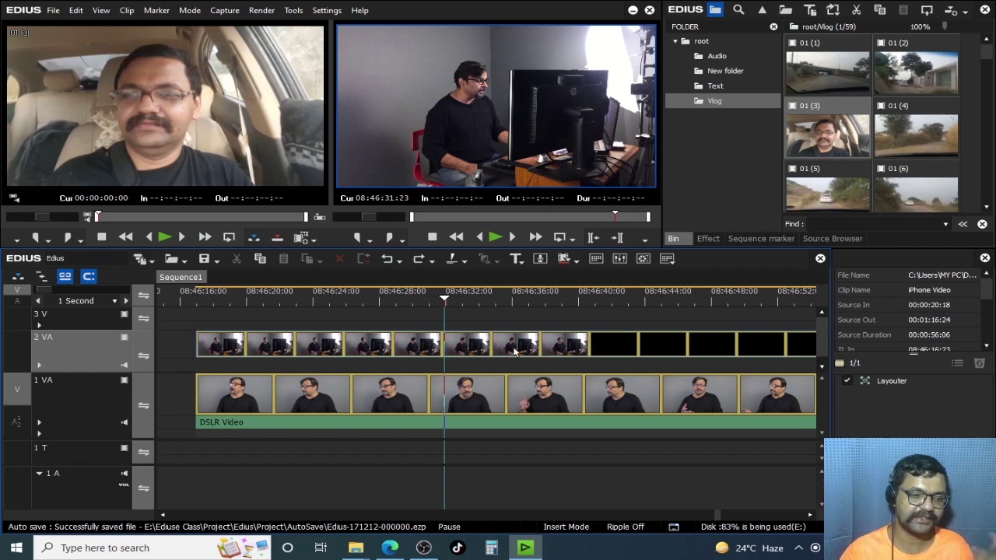
left_click(504, 406)
left_click(117, 411)
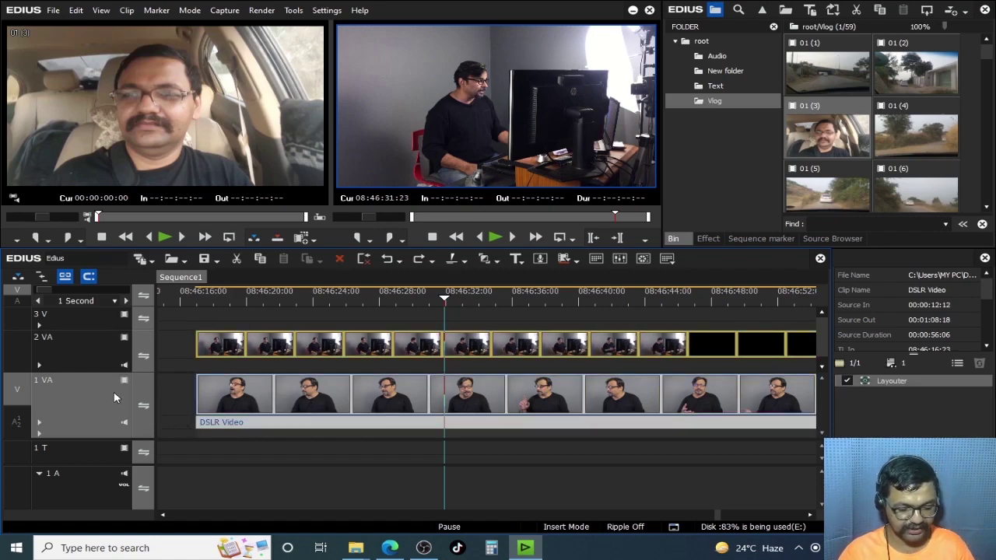
key("F8")
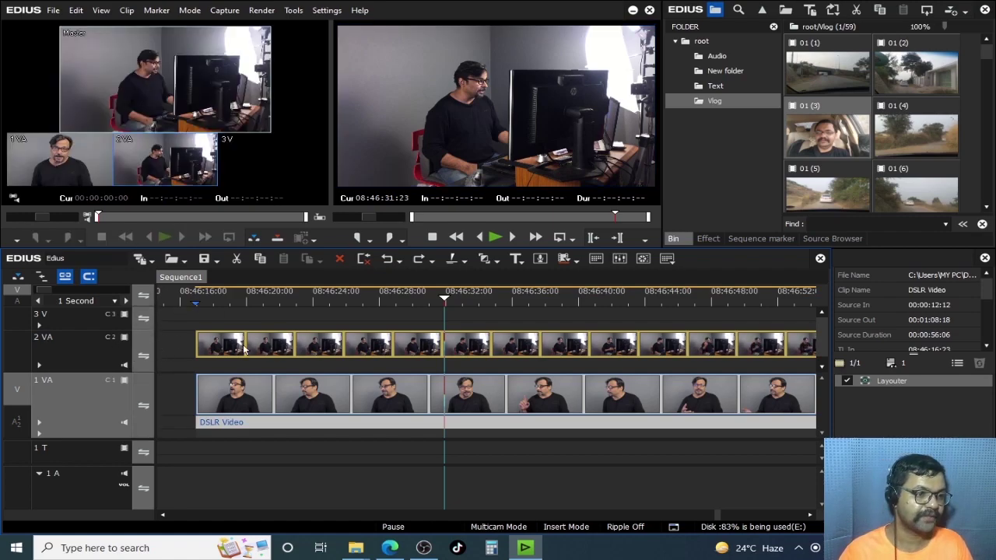
Step: Inspect the camera numbers assigned to the video tracks and set the camera mapping of track 2 VA to Default
left_click(110, 318)
left_click(69, 321)
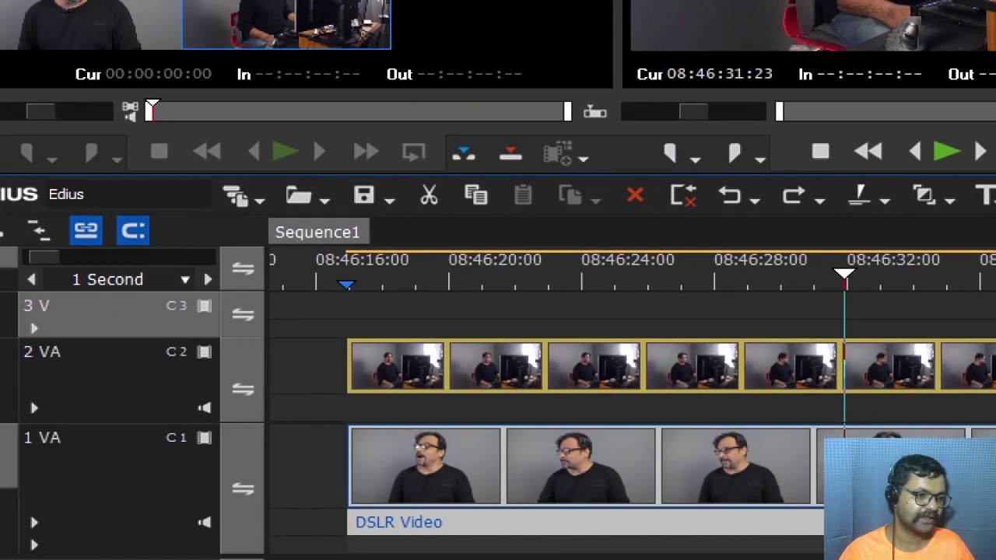
left_click(73, 306)
left_click_drag(67, 282, 204, 385)
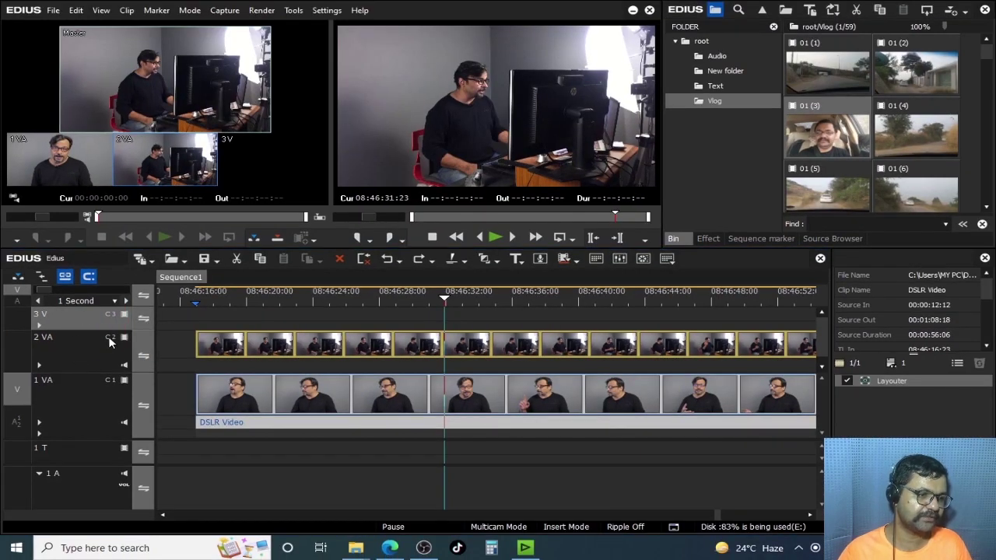
left_click(110, 340)
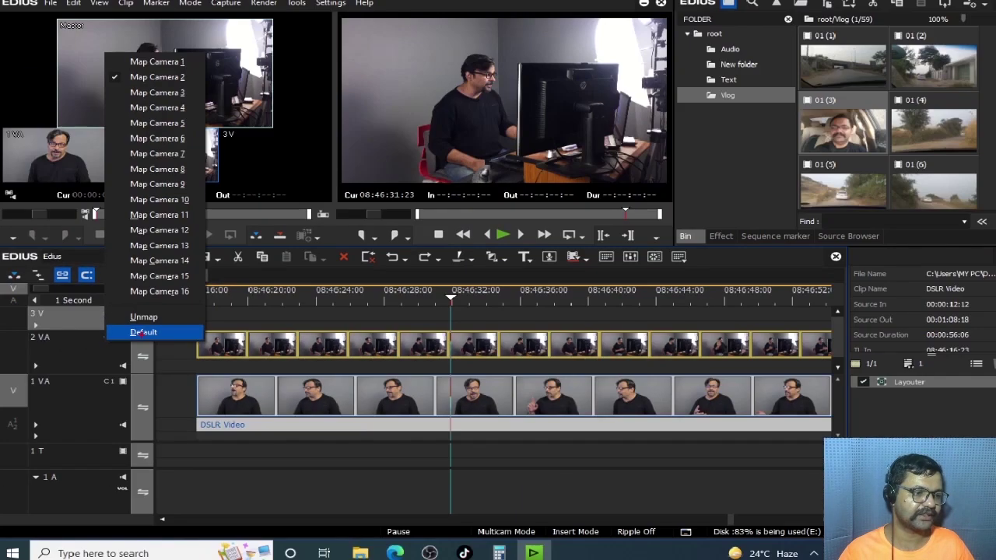
left_click(142, 332)
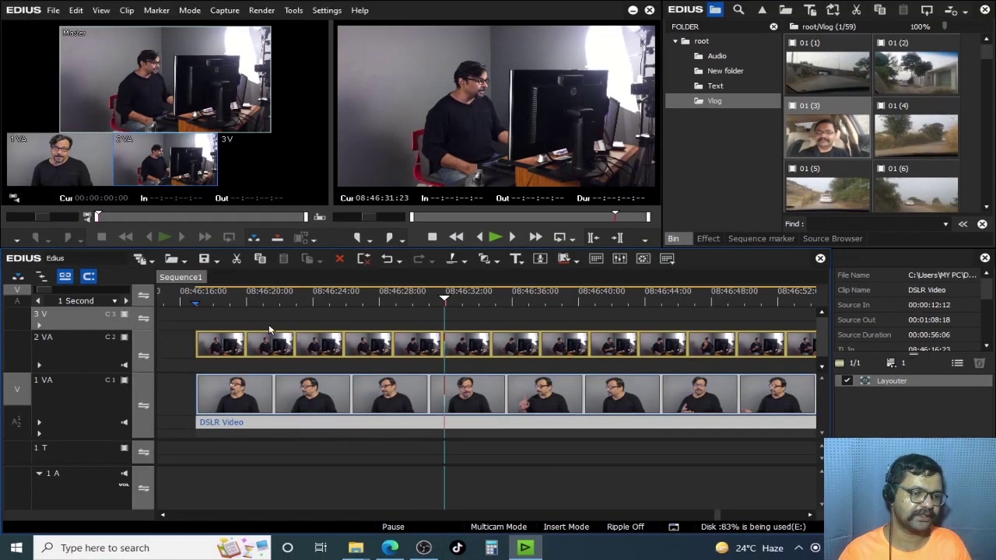
Step: Return to the start of the clips at 08:46:16:23 and preview both camera angles up to 08:46:20:11
left_click_drag(335, 300, 487, 301)
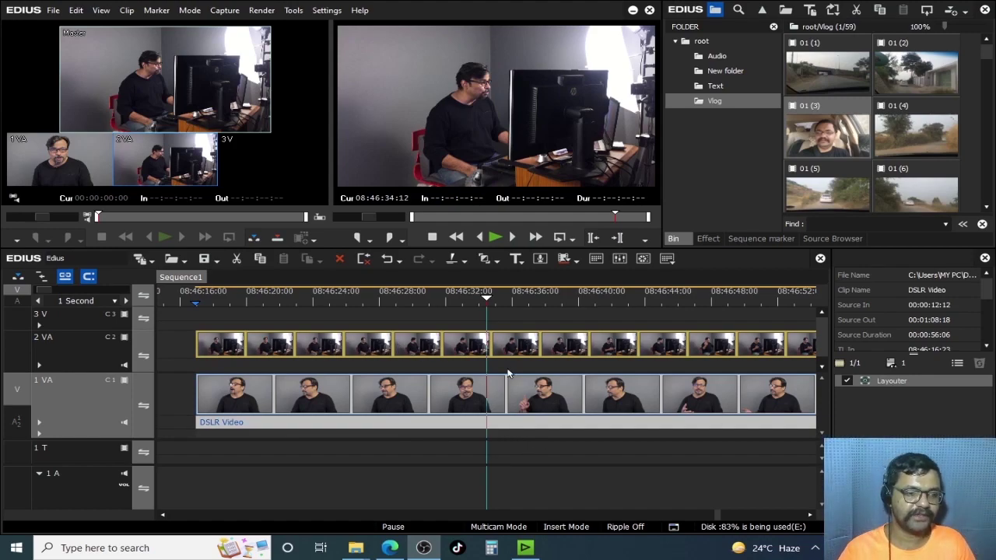
left_click(195, 296)
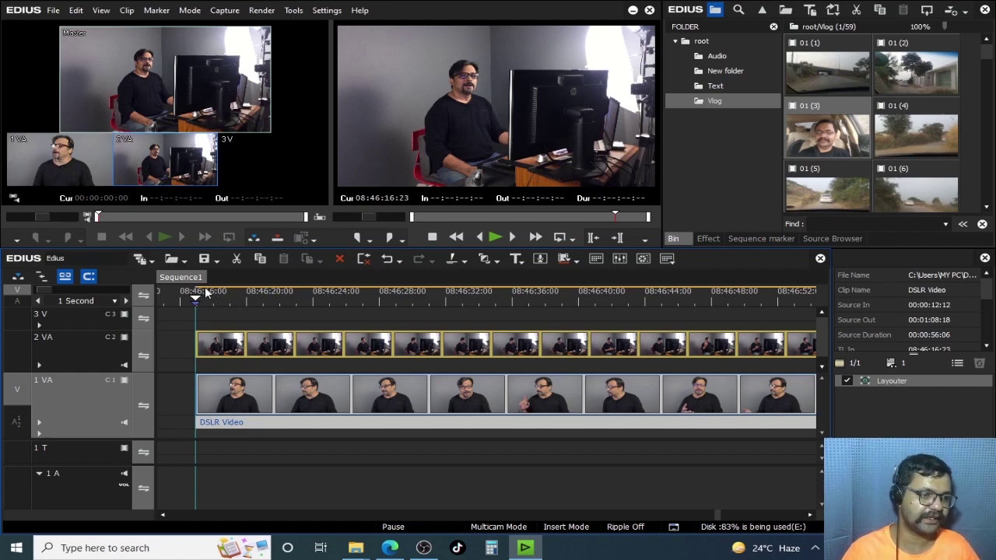
left_click(493, 238)
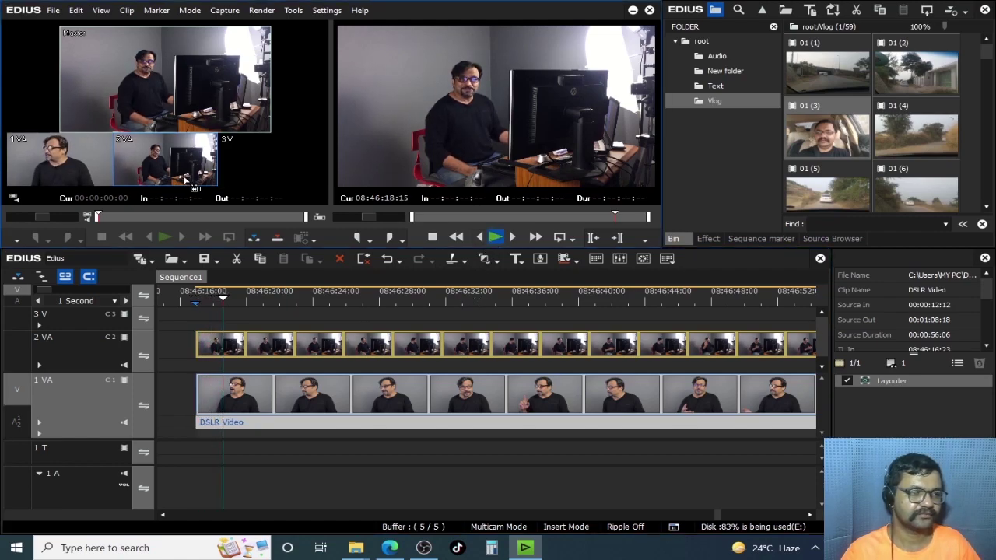
key("space")
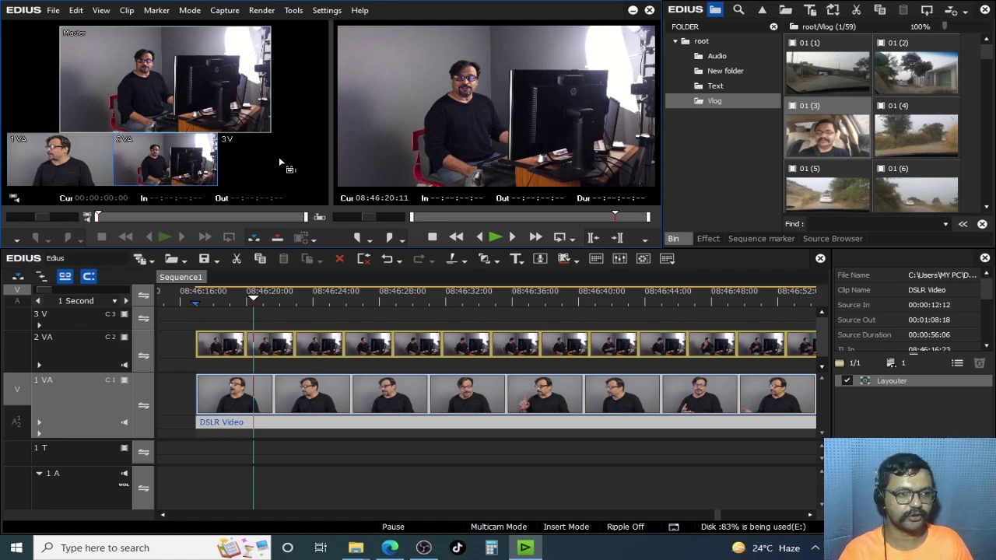
Step: Restart playback and switch live between the DSLR on 1 VA and the iPhone on 2 VA, from about 08:46:26 to 08:46:56
left_click(246, 303)
key("space")
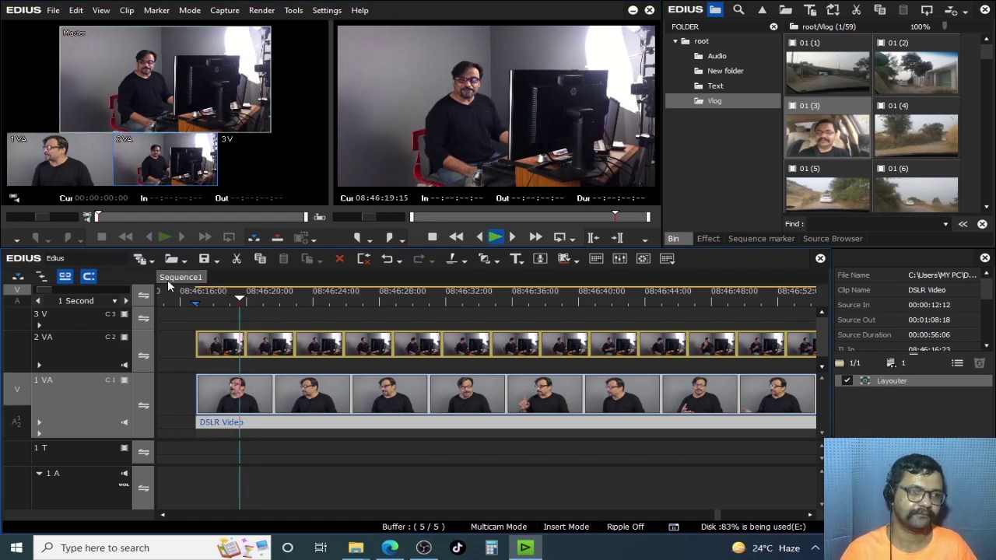
left_click(70, 176)
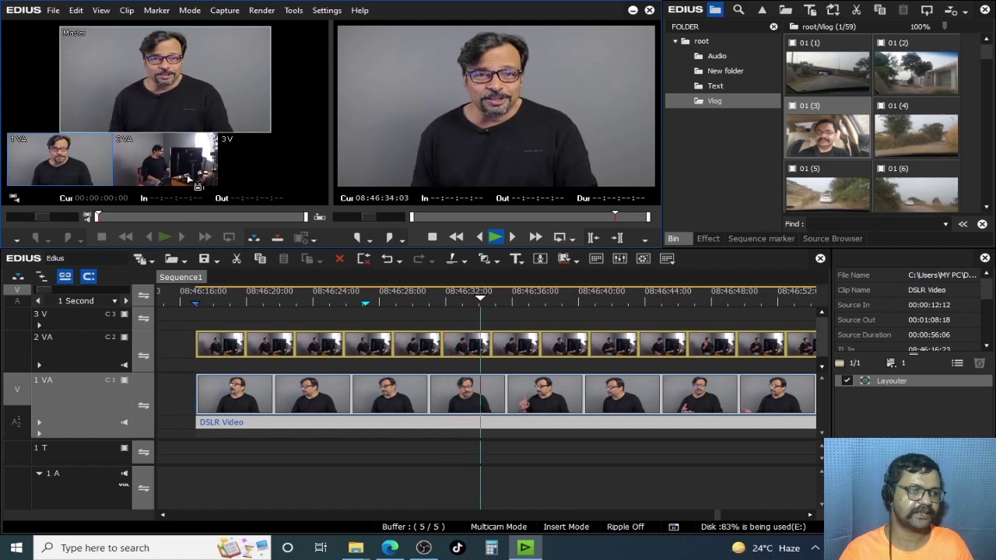
left_click(168, 163)
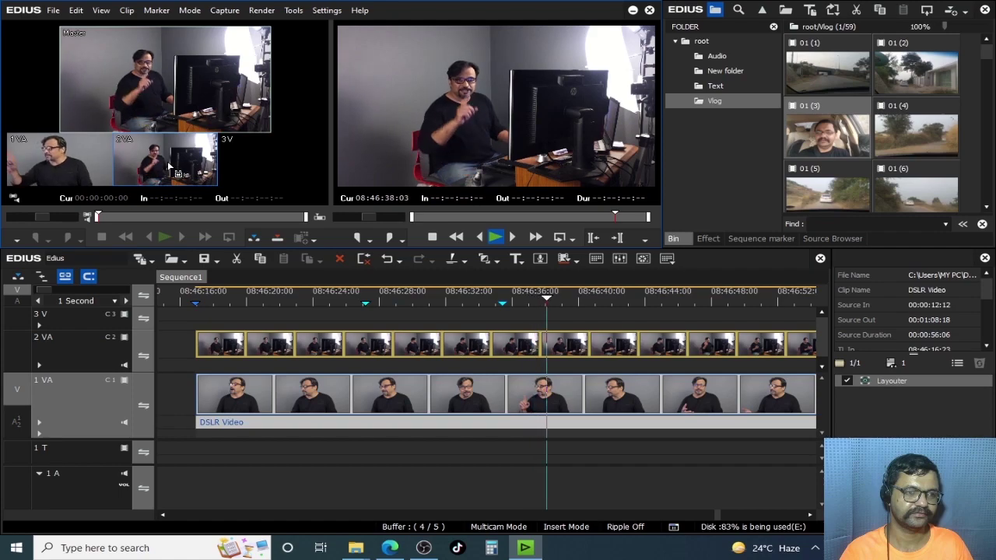
left_click(71, 162)
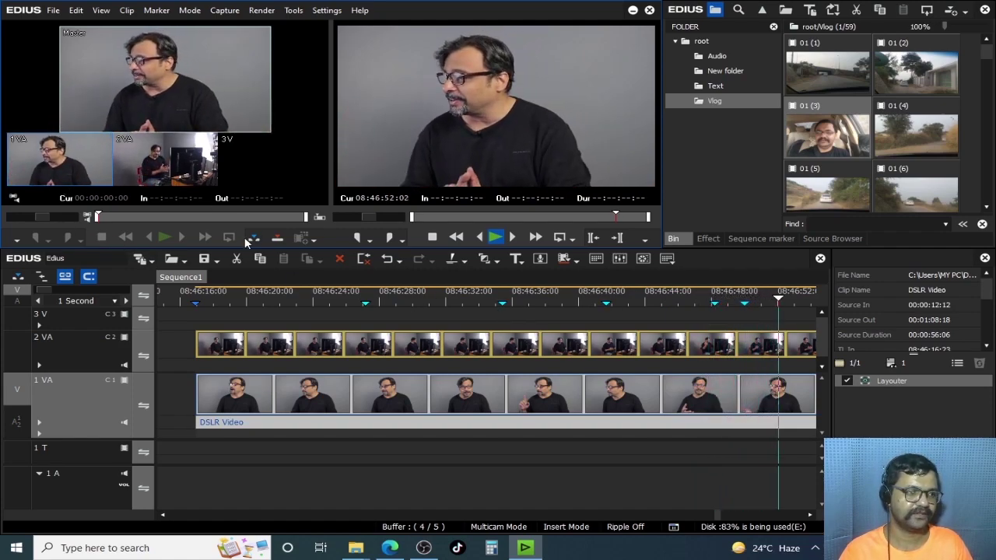
left_click(165, 176)
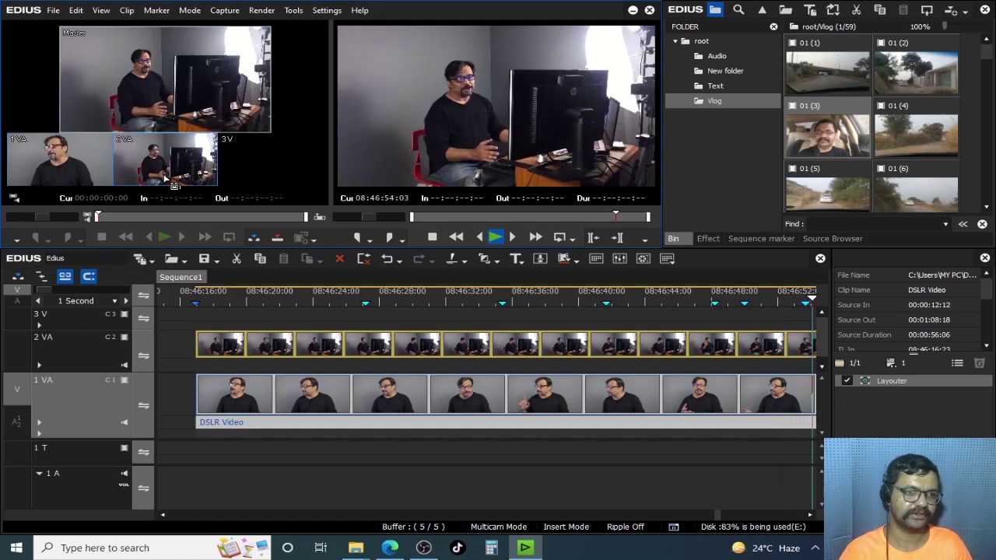
left_click(87, 155)
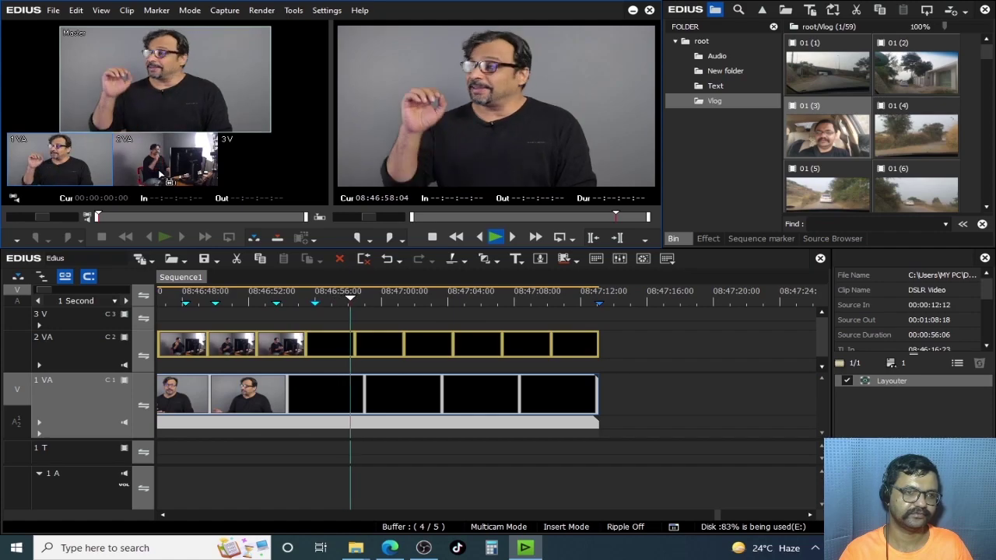
Step: Keep alternating live between cameras 1 VA and 2 VA, ending on 1 VA near 08:47:08, and stop playback to apply the cuts
left_click(135, 166)
left_click(60, 166)
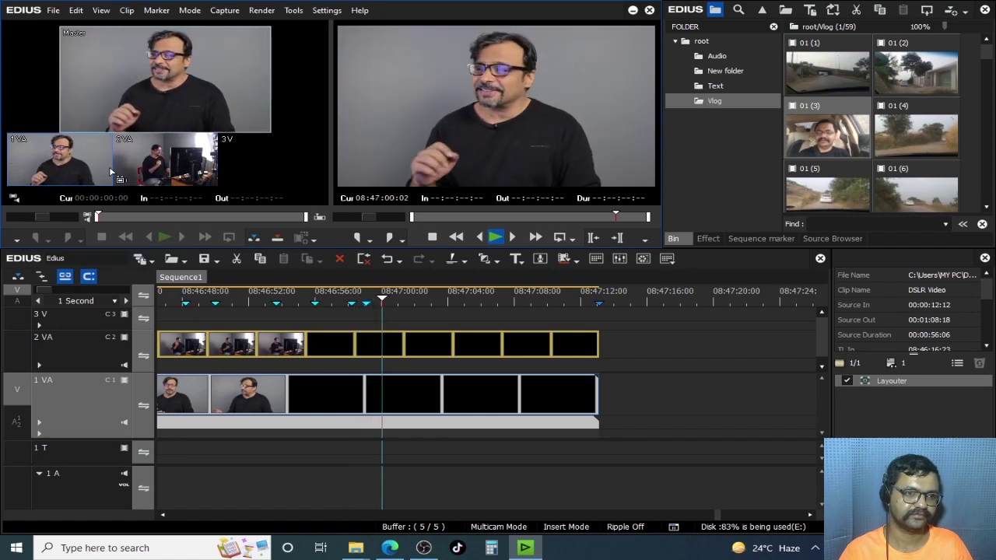
left_click(152, 167)
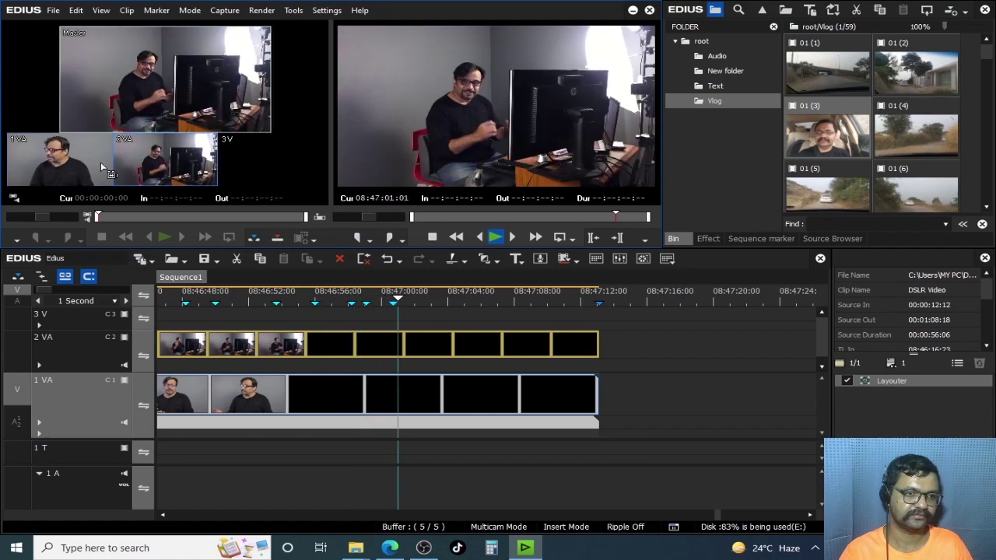
left_click(51, 165)
left_click(151, 165)
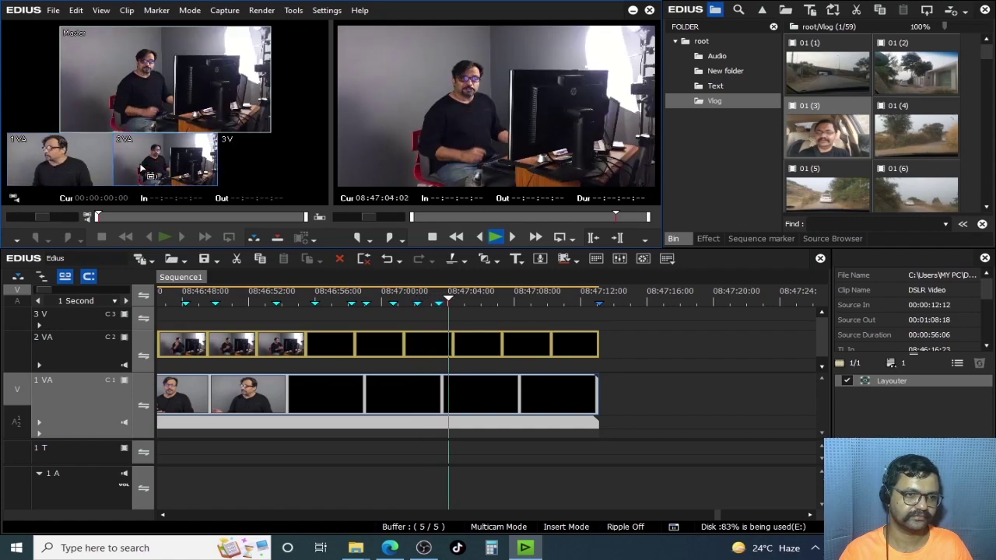
left_click(52, 163)
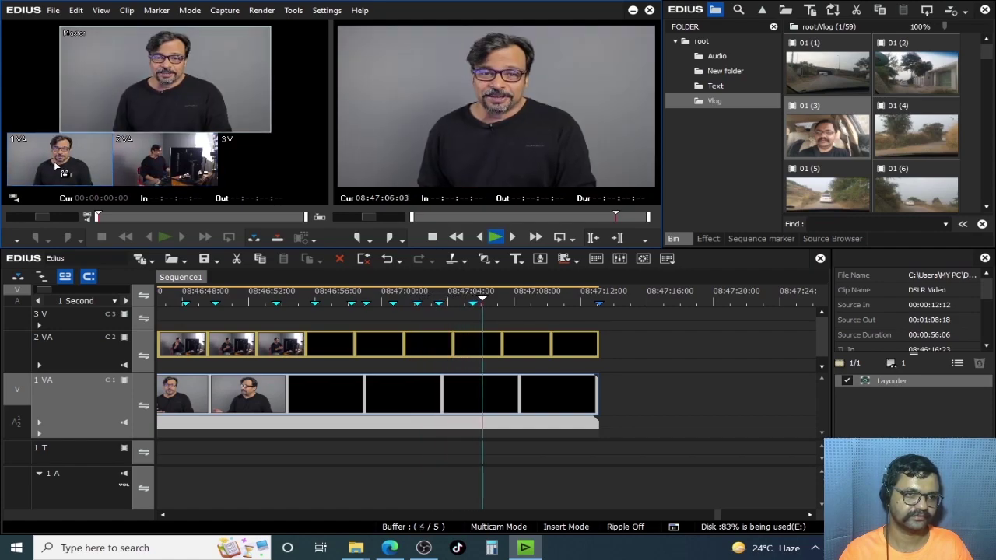
left_click(158, 168)
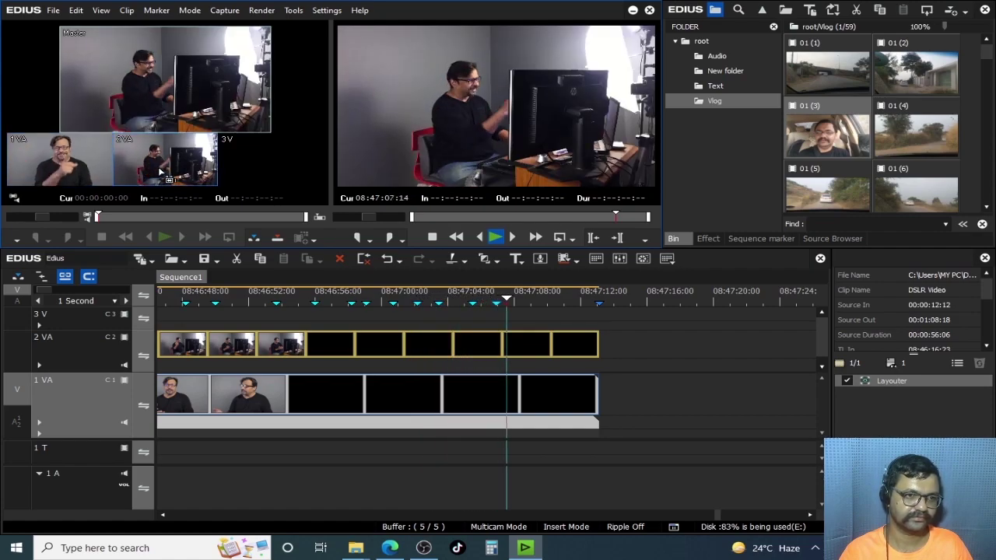
left_click(56, 165)
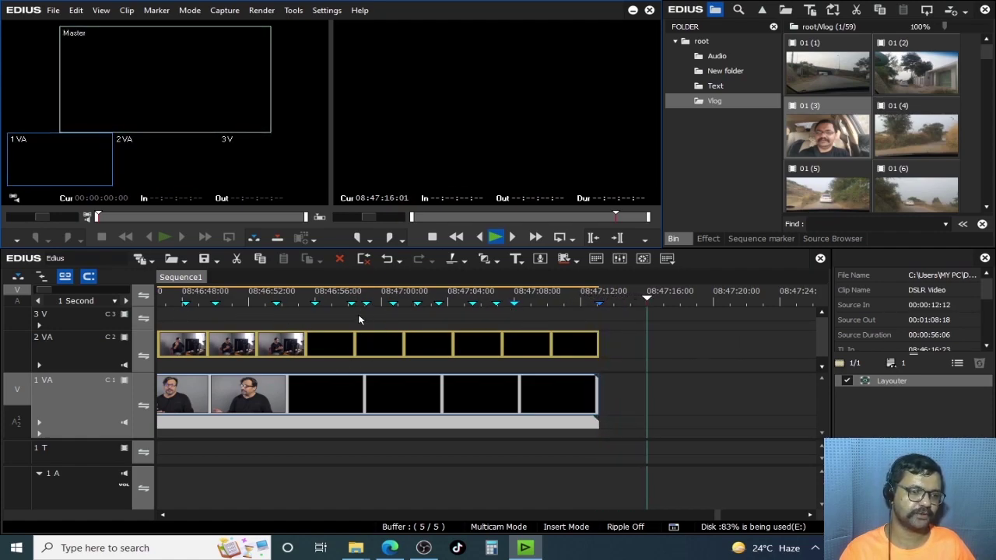
key("space")
Step: Scrub through the multicam cuts on tracks 1 VA and 2 VA to review the active and disabled pieces
left_click_drag(430, 292, 341, 377)
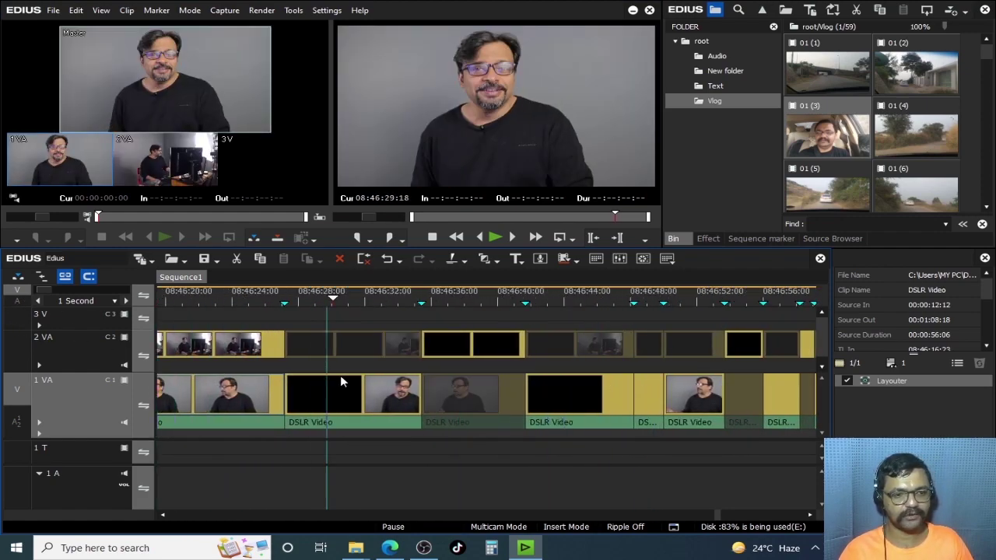
left_click_drag(415, 386, 477, 353)
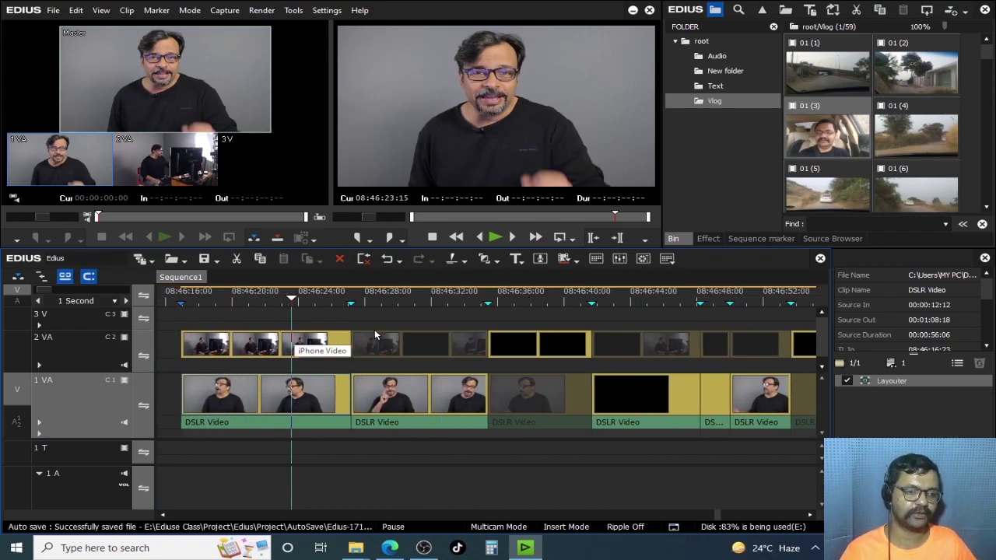
scroll(365, 328, "down", 3)
left_click(311, 289)
scroll(324, 329, "up", 4, "ctrl")
left_click_drag(464, 290, 634, 305)
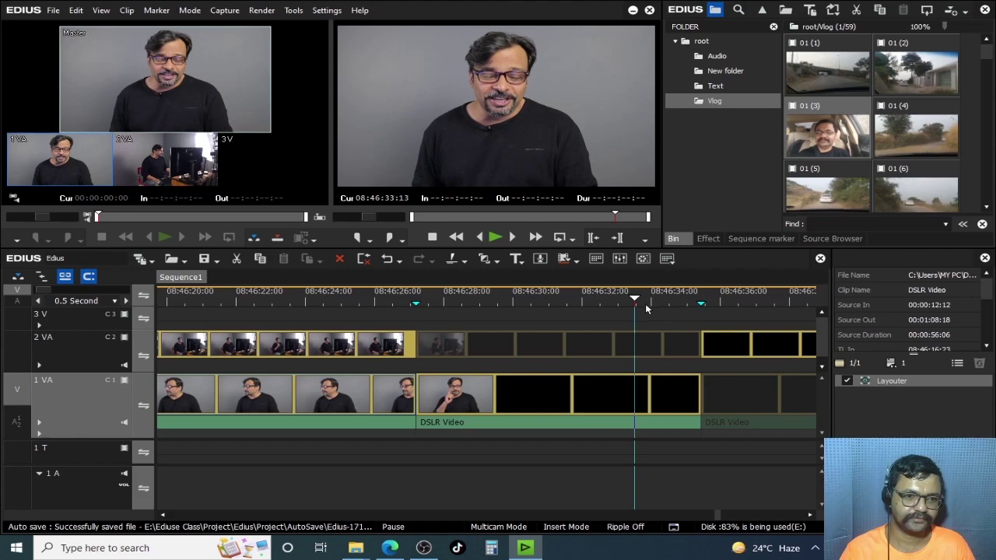
Step: Turn off Multicam Mode and play the edit across the camera cut near 08:46:35, returning to about 08:46:24
left_click(654, 301)
key("F8")
key("space")
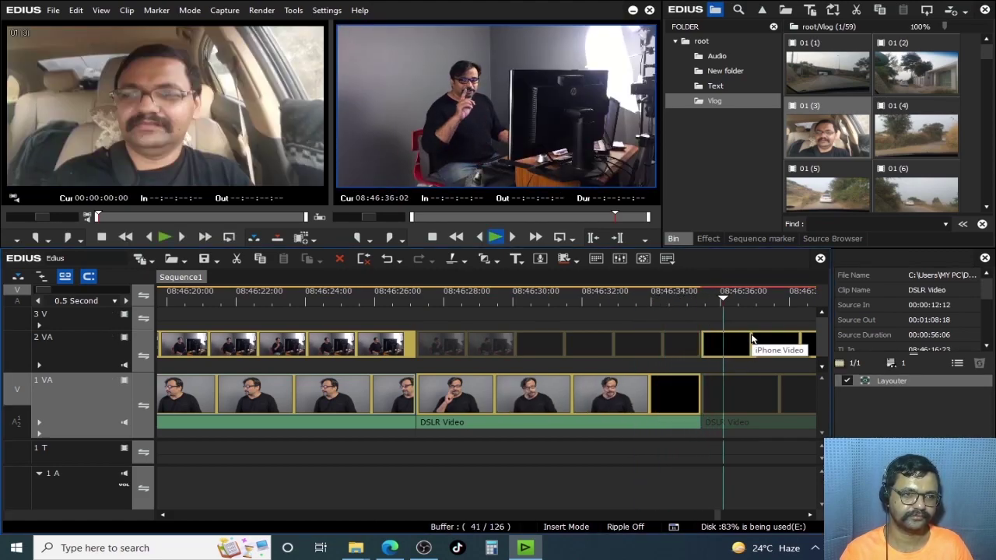
left_click(319, 299)
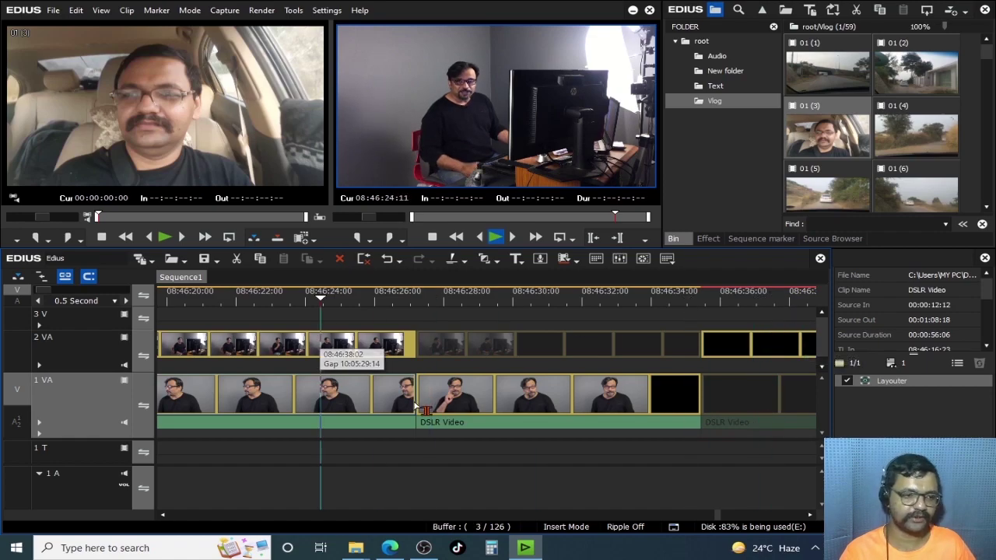
Step: Copy the first DSLR Video piece's audio from 1 VA onto track 1 A at 08:46:16:23
scroll(349, 436, "down", 4)
left_click(315, 424)
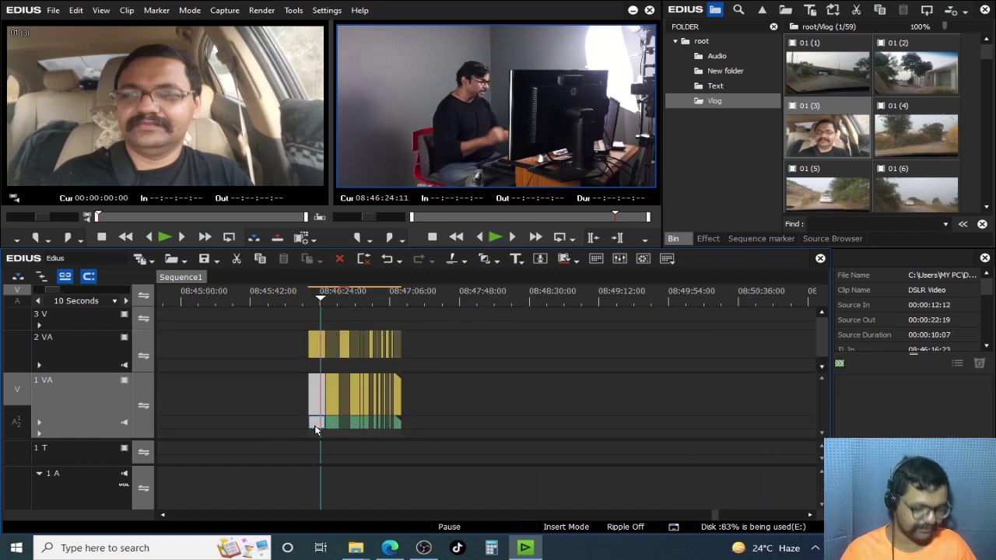
scroll(358, 432, "up", 1)
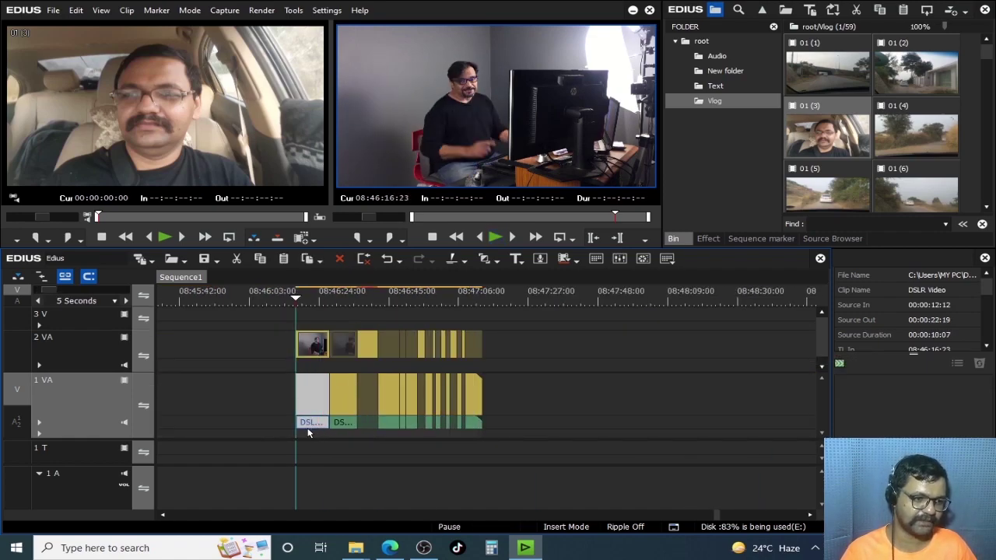
scroll(309, 433, "up", 3)
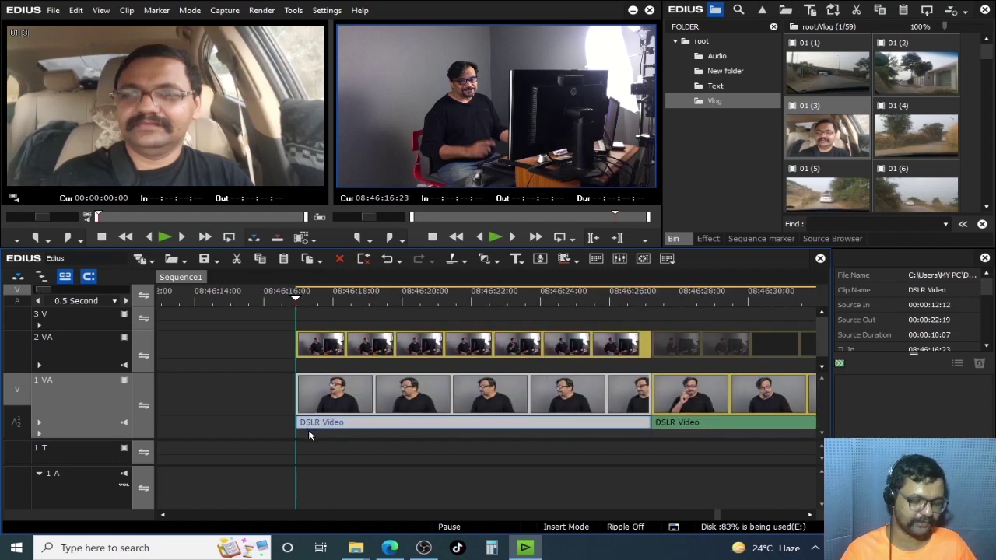
left_click(86, 494)
key("ctrl+v")
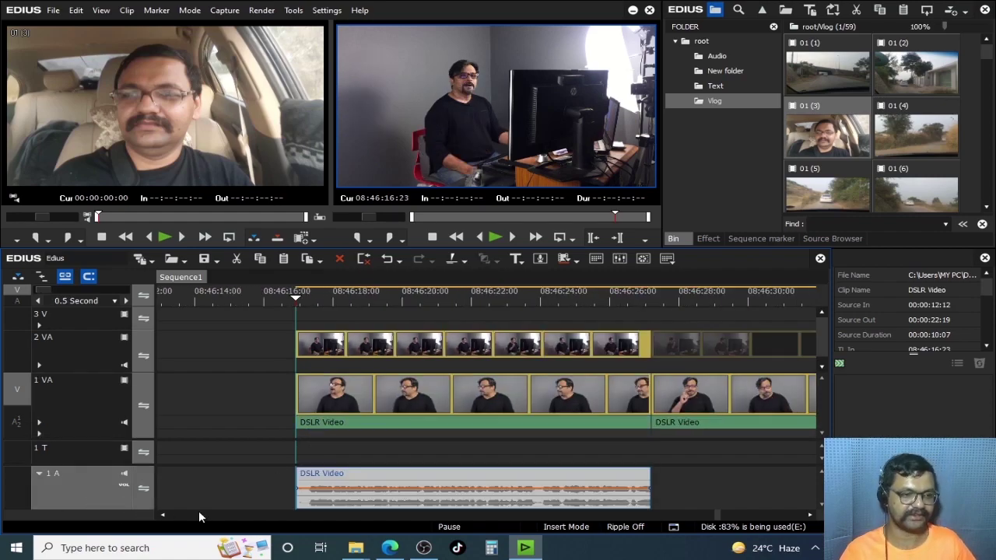
Step: Select all DSLR Video pieces on 1 VA and remove their audio, keeping only the video
scroll(382, 475, "down", 4)
scroll(347, 496, "up", 3)
scroll(352, 492, "down", 2)
left_click_drag(613, 398, 303, 420)
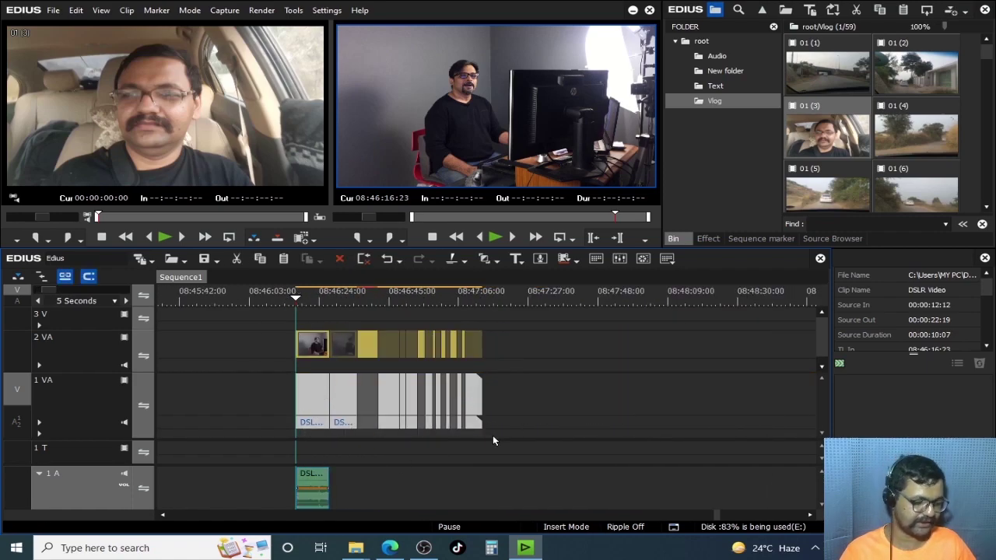
key("alt+a")
Step: Extend the DSLR Video audio clip on 1 A so it runs continuously to the end of the edit
left_click_drag(327, 482, 423, 486)
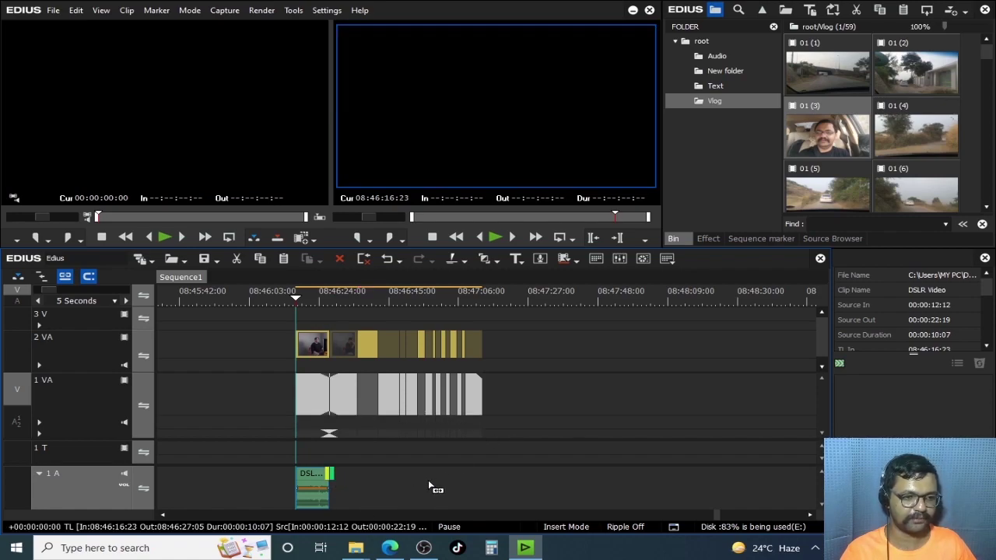
left_click_drag(535, 481, 490, 481)
scroll(338, 399, "up", 3)
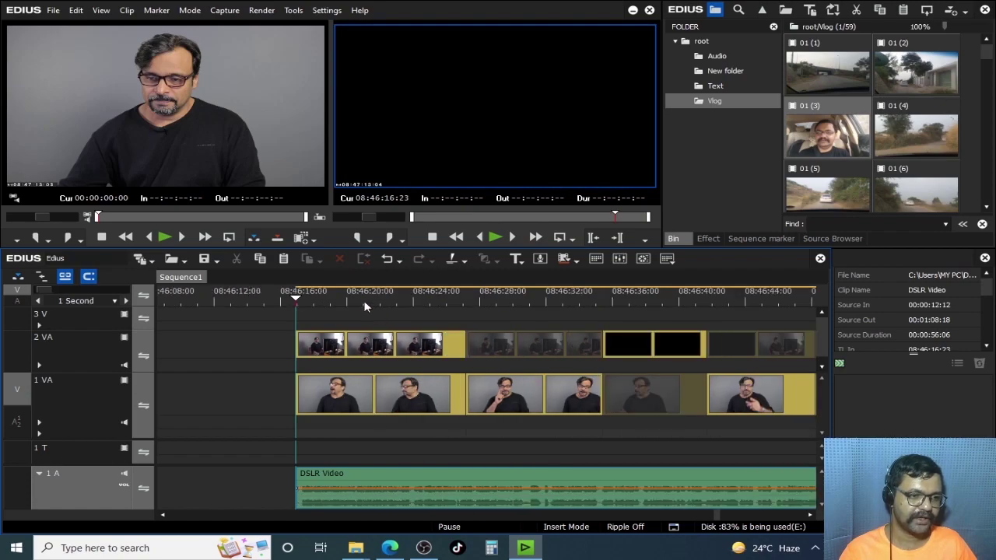
Step: Delete the first DSLR Video piece on 1 VA and scrub across the camera cut near 08:46:27
left_click(390, 398)
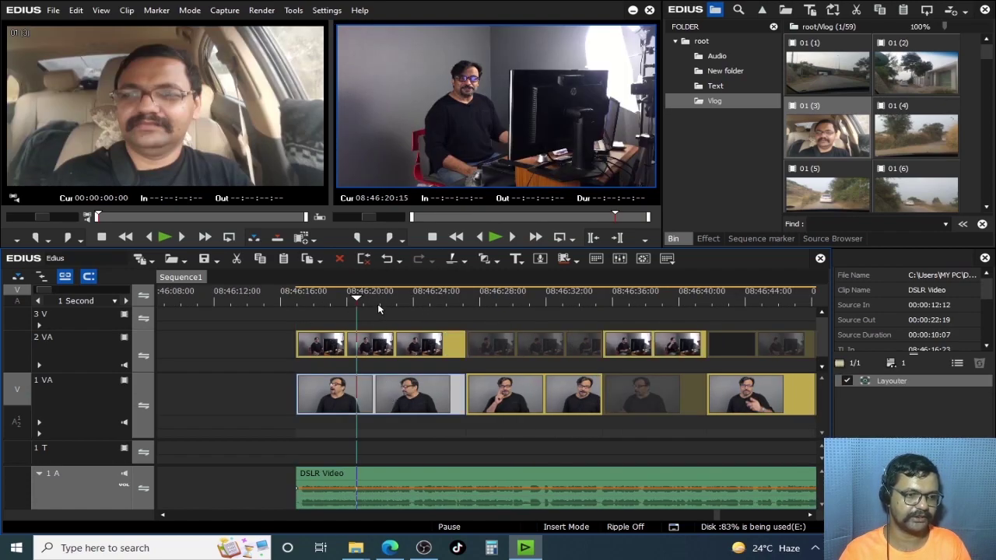
key("Delete")
left_click_drag(406, 289, 434, 300)
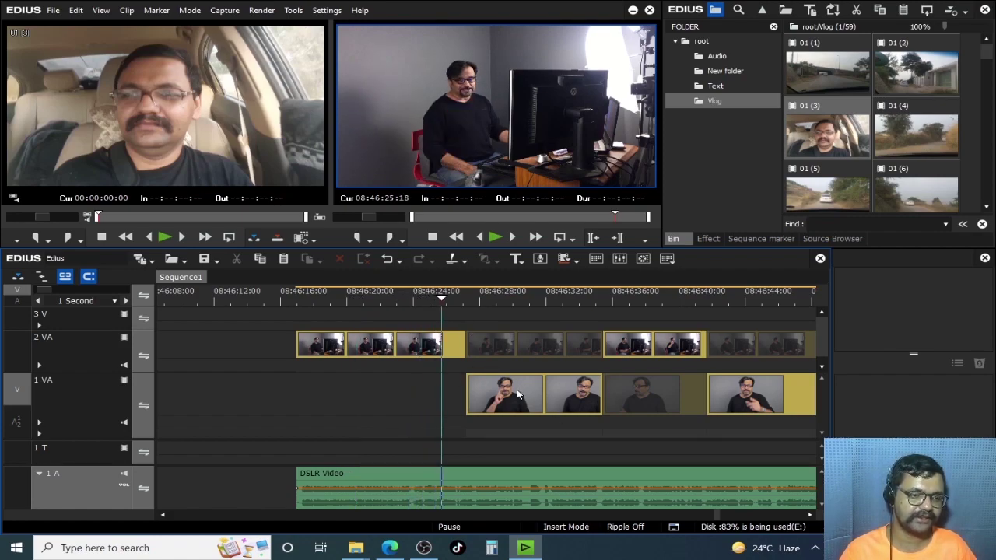
left_click(494, 303)
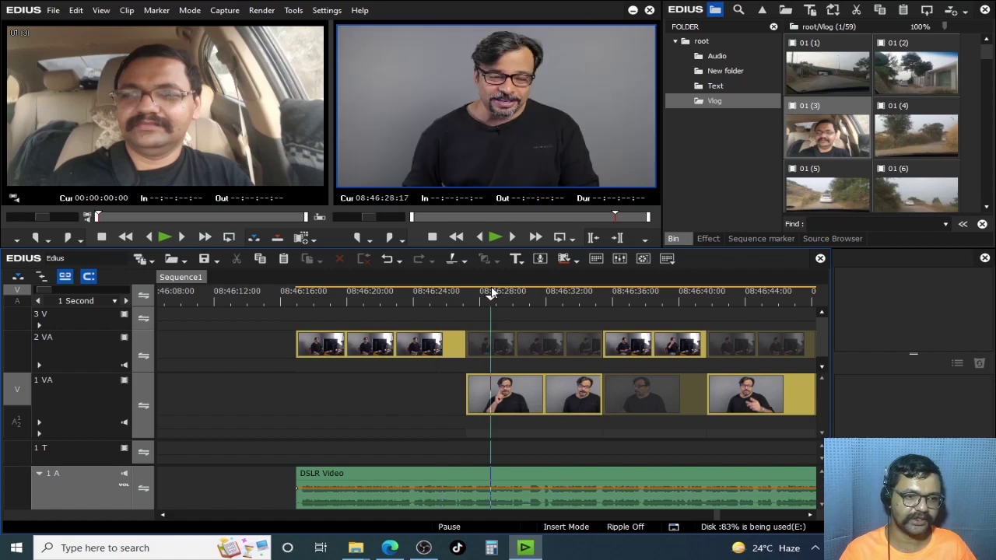
Step: Play the edit from about 08:46:25 to 08:46:36 to check the camera cuts, returning to about 08:46:35
left_click(546, 397)
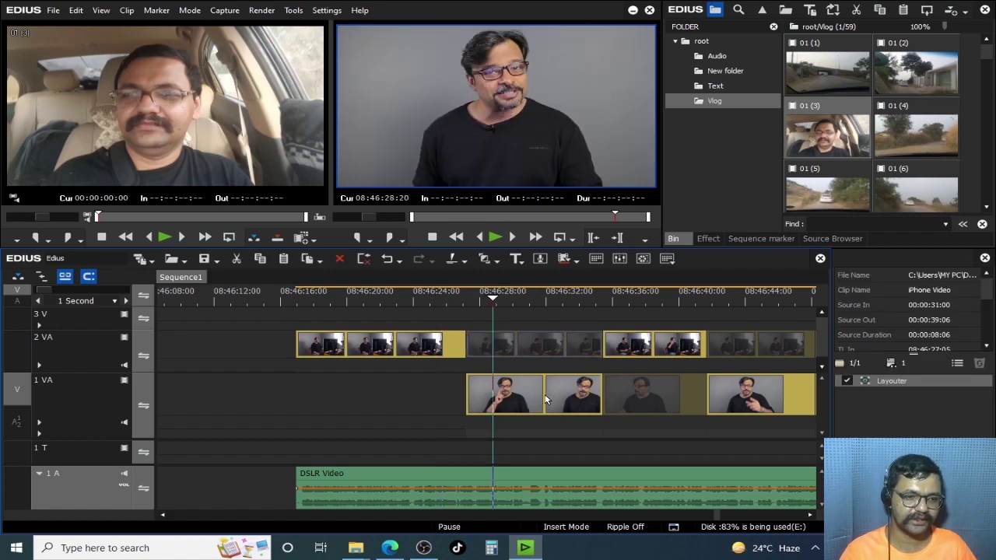
left_click_drag(489, 296, 365, 369)
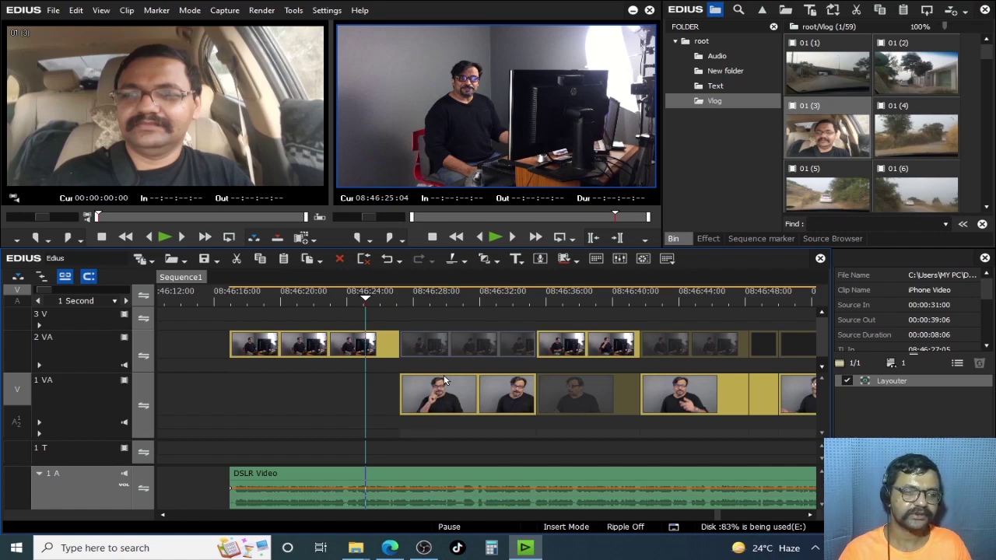
key("space")
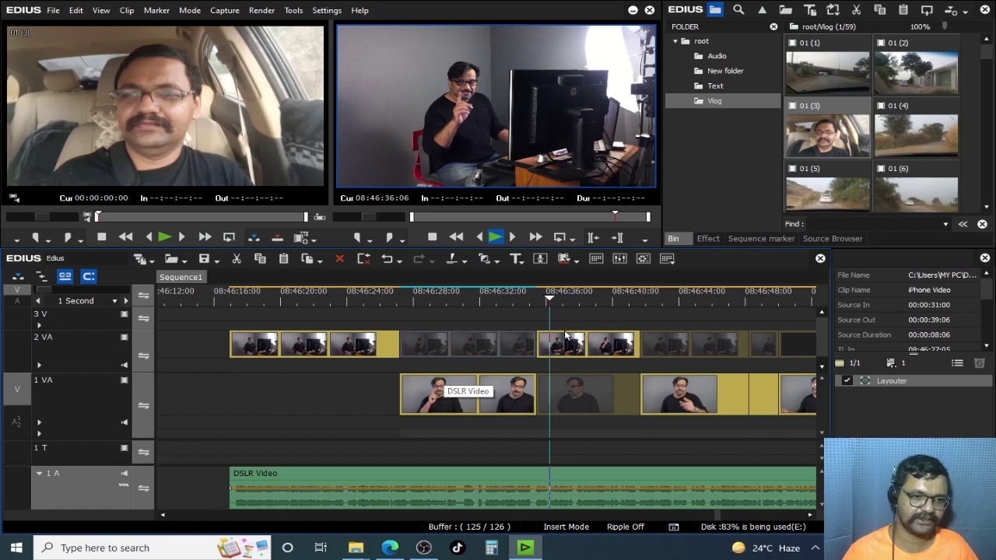
left_click(524, 298)
Step: Split the DSLR Video piece on 1 VA at 08:46:35:00 and delete the short remainder before the iPhone cut
scroll(535, 345, "down", 1)
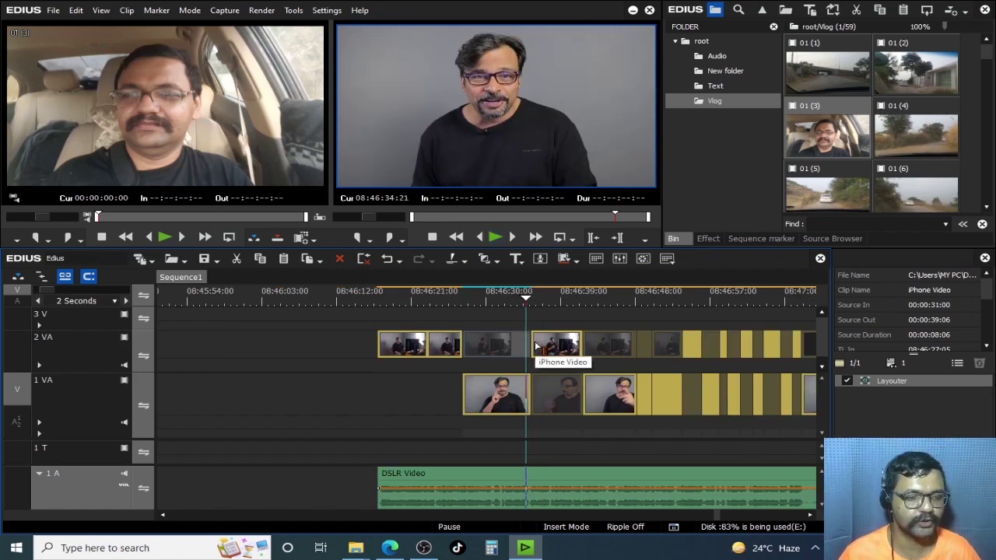
key("Left")
key("Left")
key("Left")
key("Left")
key("Left")
key("Left")
key("Left")
key("Left")
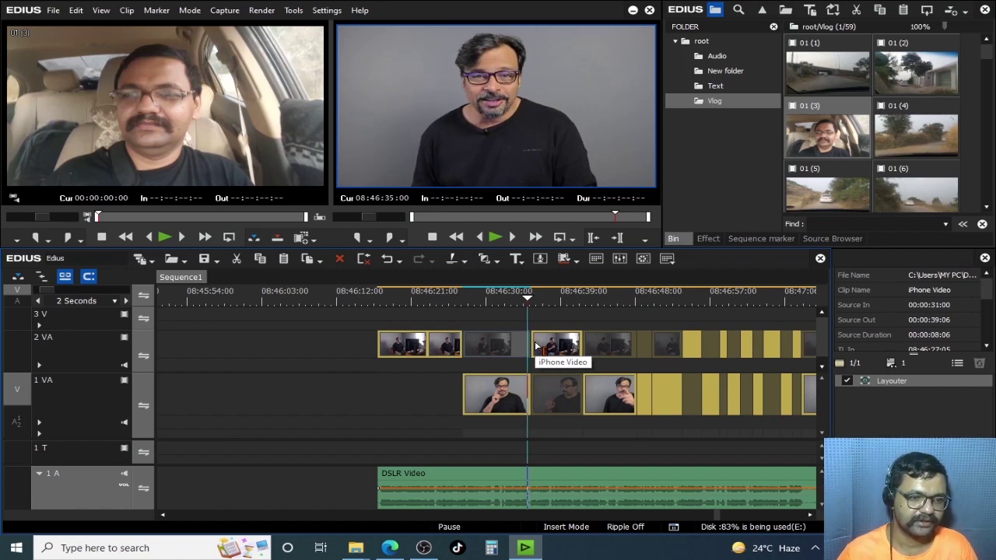
key("ctrl+plus")
key("ctrl+plus")
left_click(535, 394)
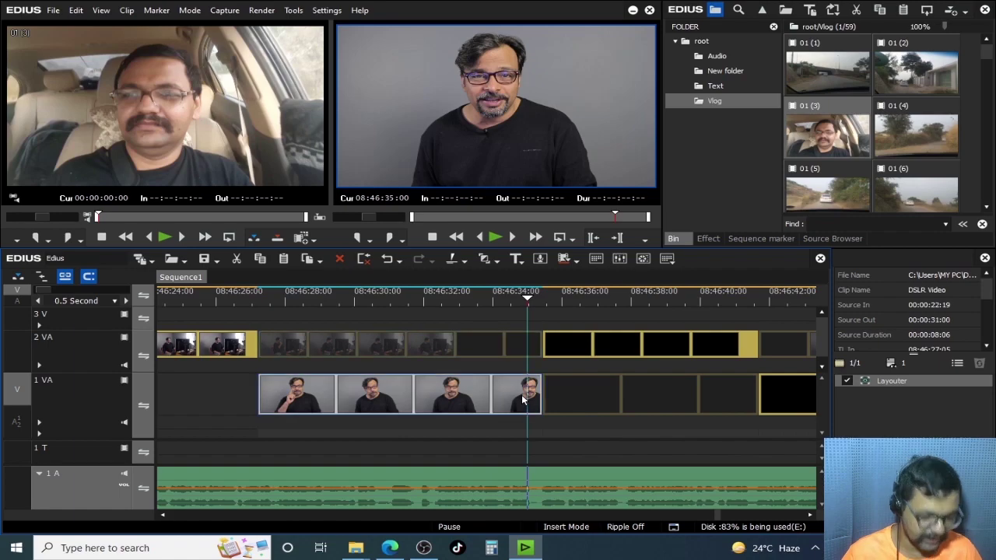
key("Delete")
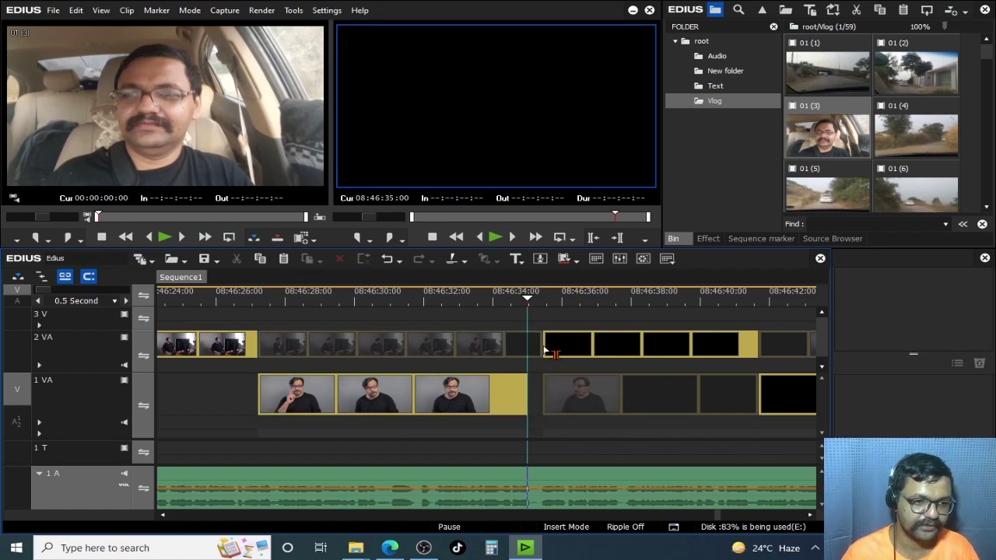
Step: Extend the end of the trimmed DSLR Video piece on 1 VA by one frame to 08:46:35:01
key("ctrl+plus")
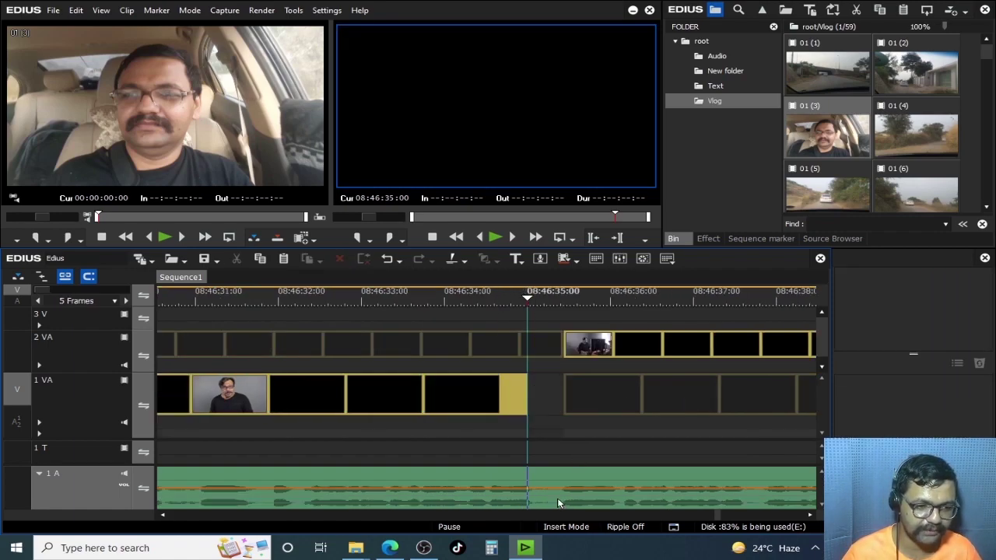
key("Right")
key("Right")
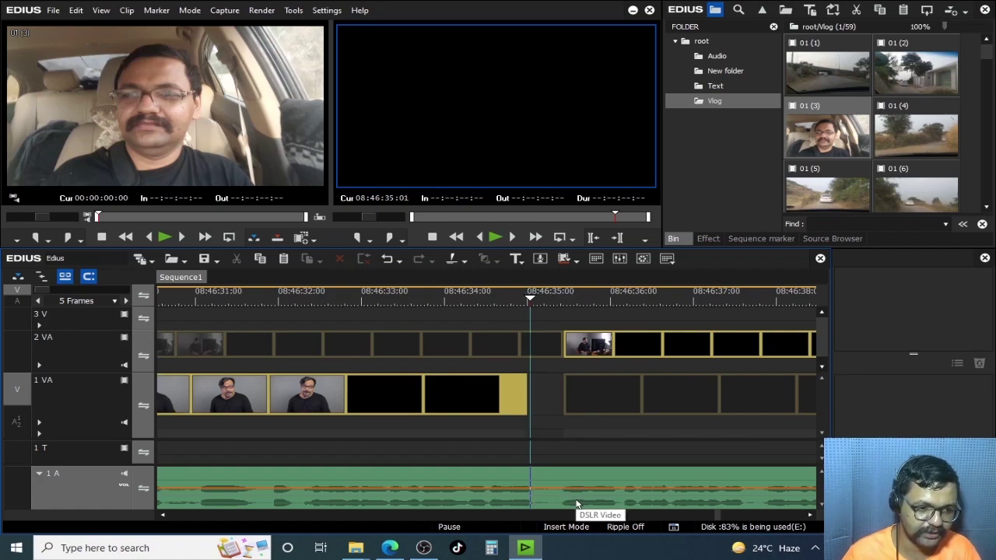
left_click(528, 405)
Step: Split the 1 A audio at 08:46:35:11 and 08:46:35:01 and delete the section between the splits
left_click_drag(553, 300, 563, 298)
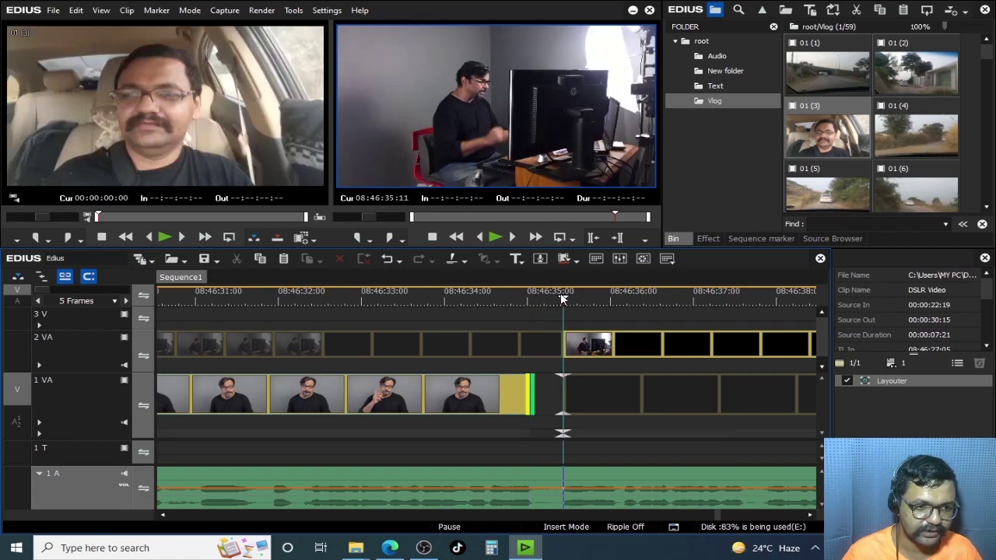
left_click(584, 472)
key("c")
key("a")
left_click(542, 476)
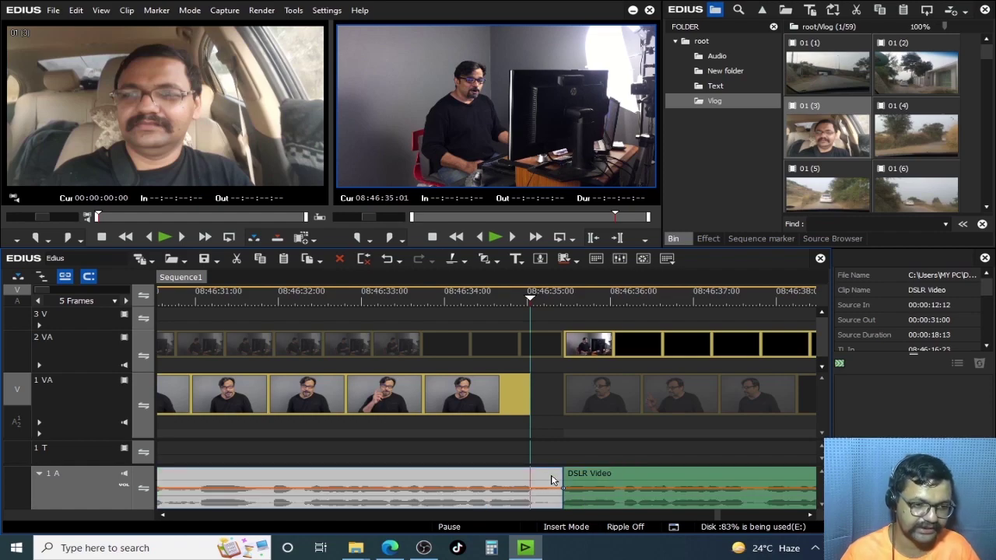
key("c")
key("Delete")
Step: Delete the disabled iPhone Video piece on 2 VA before the cut and close the gap after 08:46:35:01
left_click(539, 340)
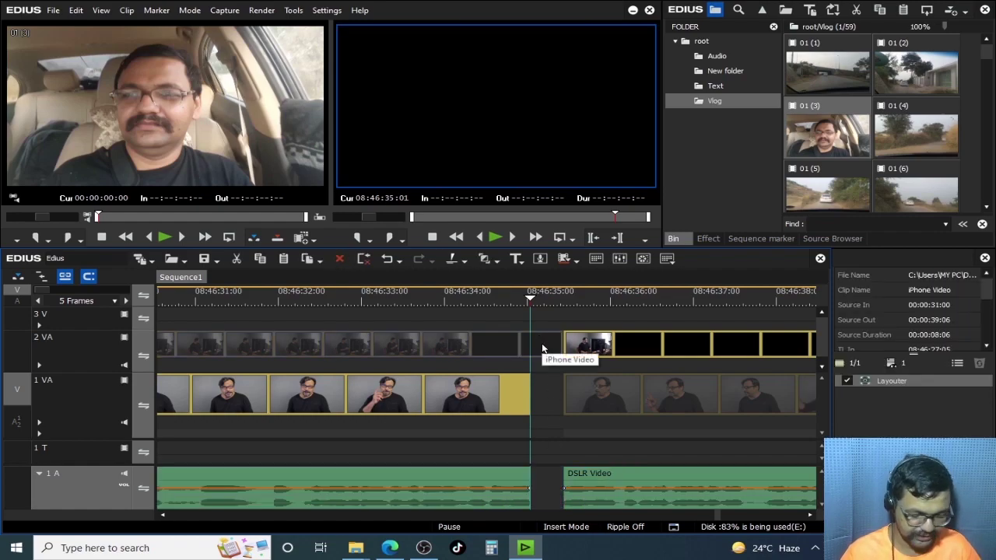
key("Delete")
scroll(536, 362, "down", 2)
scroll(537, 374, "up", 4)
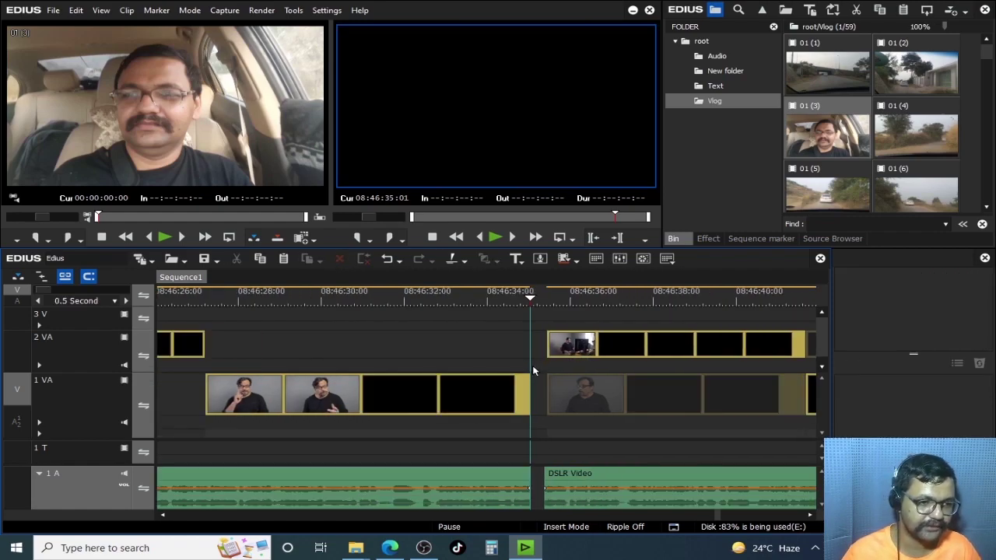
right_click(561, 399)
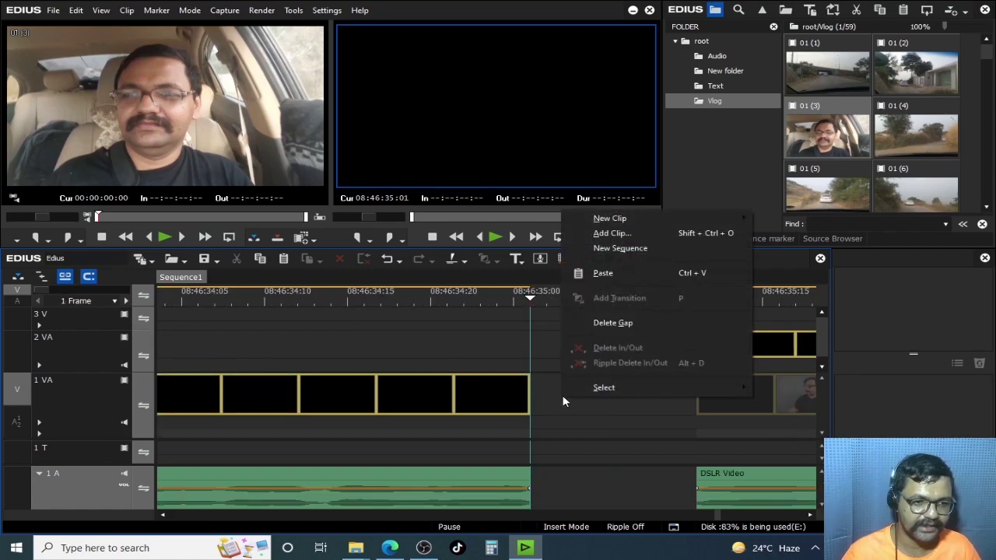
left_click(613, 323)
Step: Play from about 08:46:34:19 across the closed gap and following cuts to about 08:46:47 to check the edit
scroll(559, 360, "down", 2)
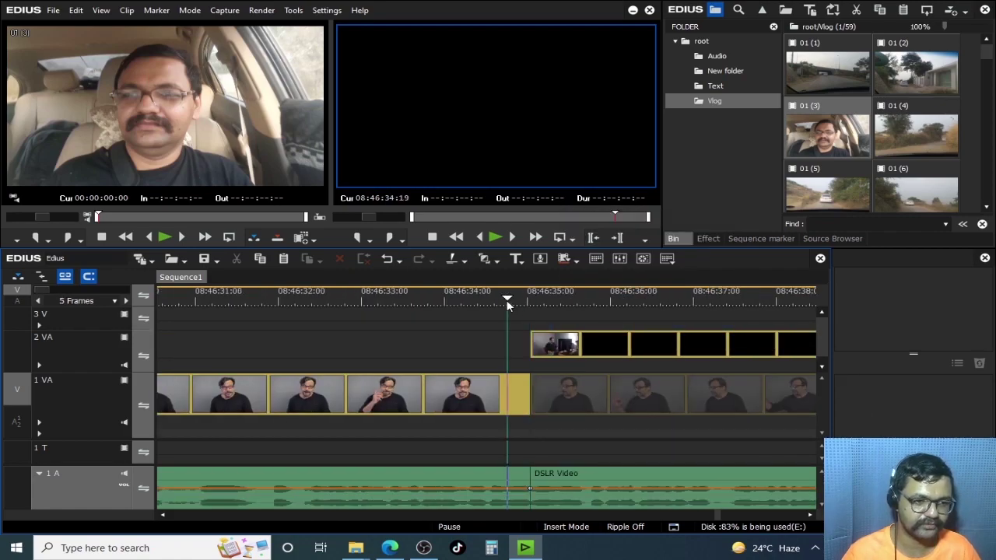
key("space")
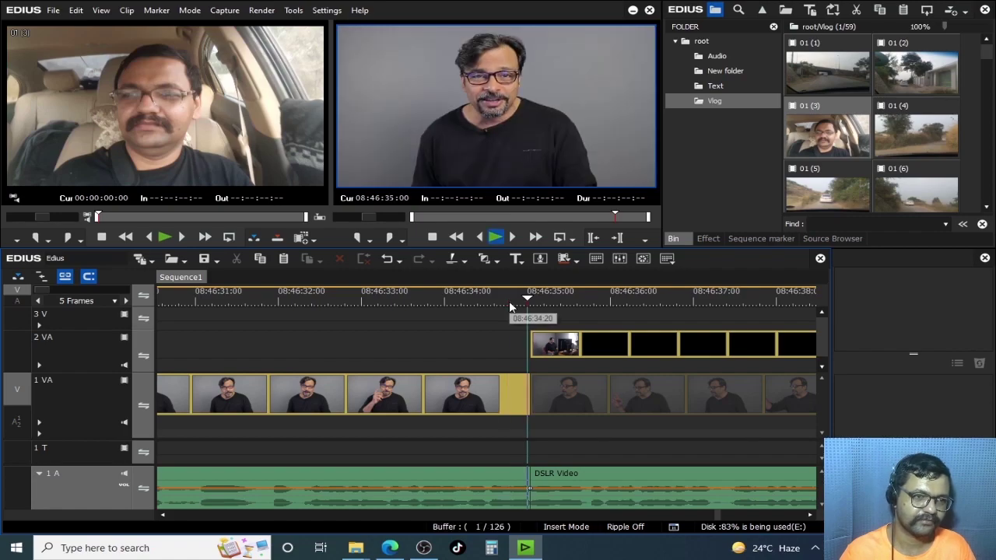
left_click(422, 296)
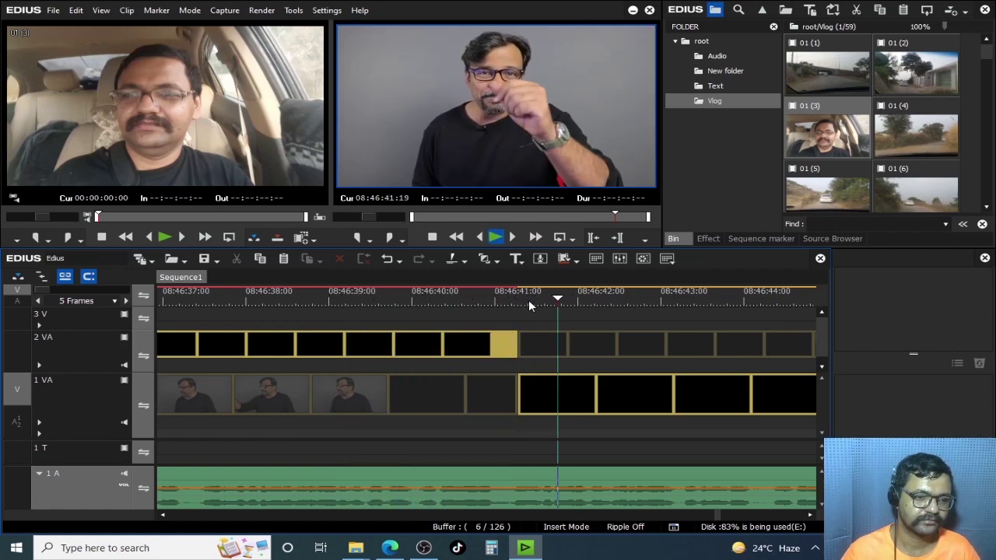
left_click(810, 516)
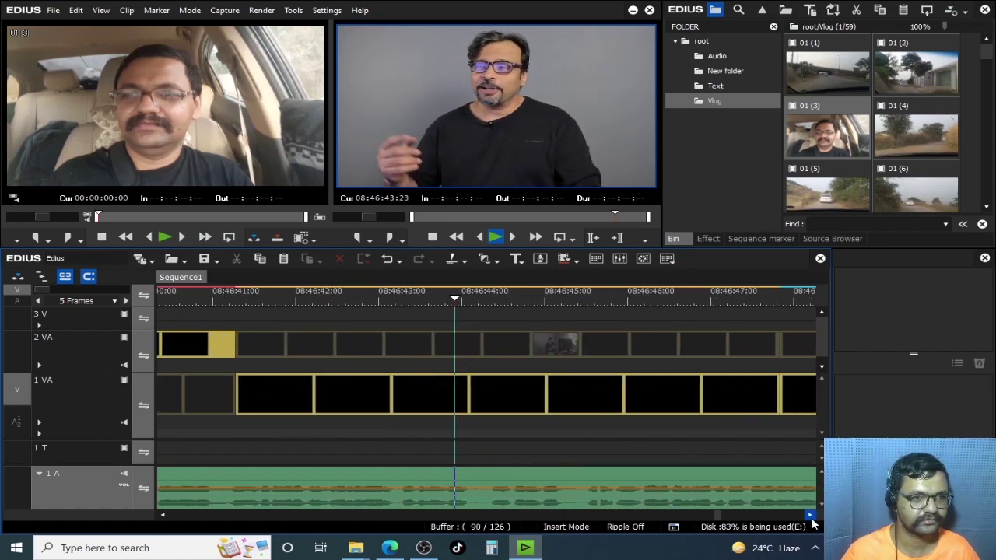
left_click(549, 295)
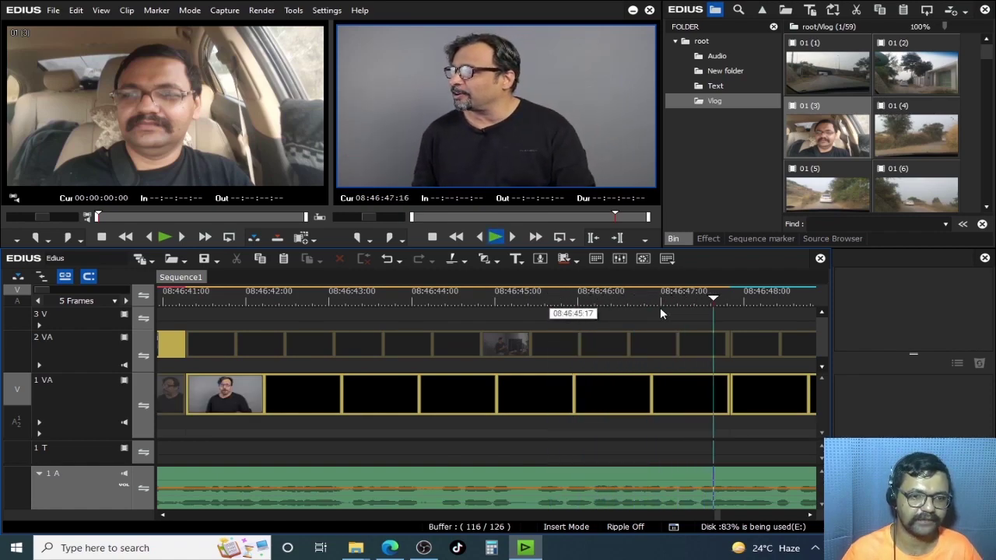
left_click_drag(696, 298, 655, 300)
Step: Split the disabled iPhone Video piece on 2 VA at 08:46:46:23 and delete both resulting parts
left_click(668, 355)
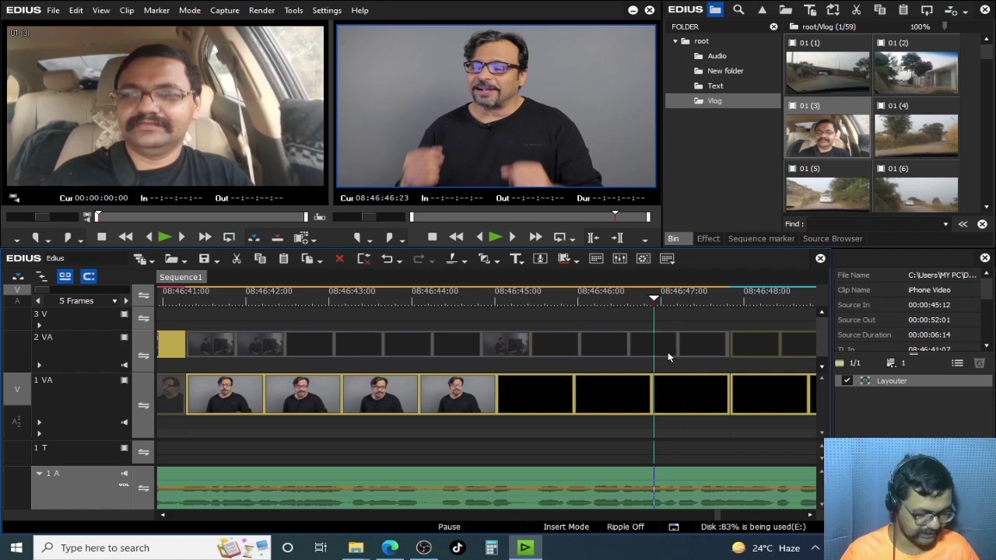
key("c")
left_click(695, 349)
key("Delete")
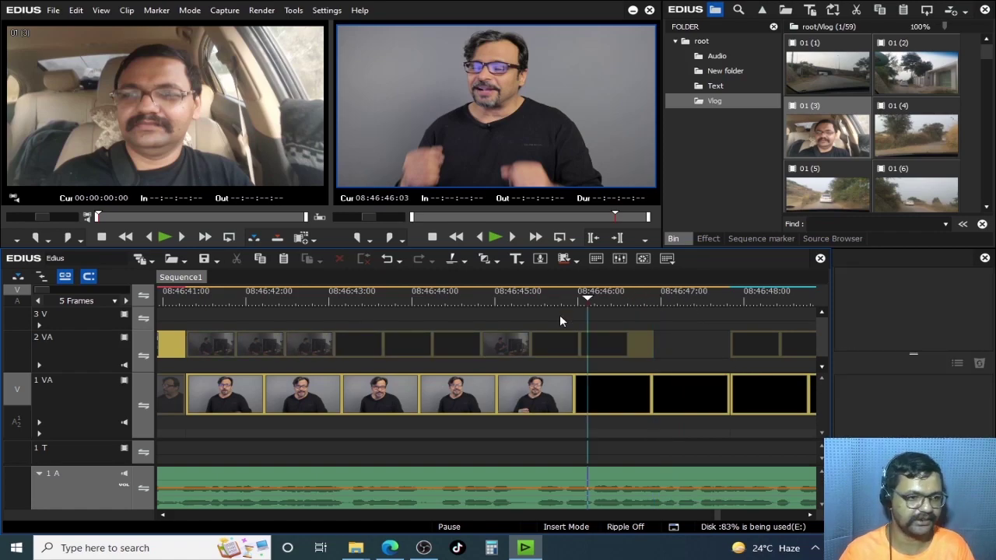
left_click(481, 296)
left_click(503, 354)
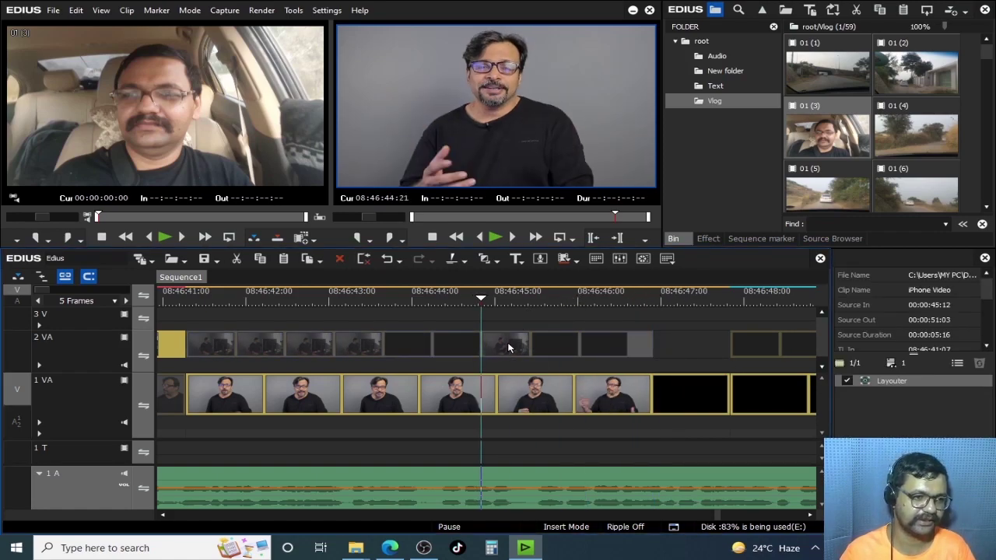
key("Delete")
left_click_drag(559, 297, 581, 339)
left_click(582, 340)
key("Delete")
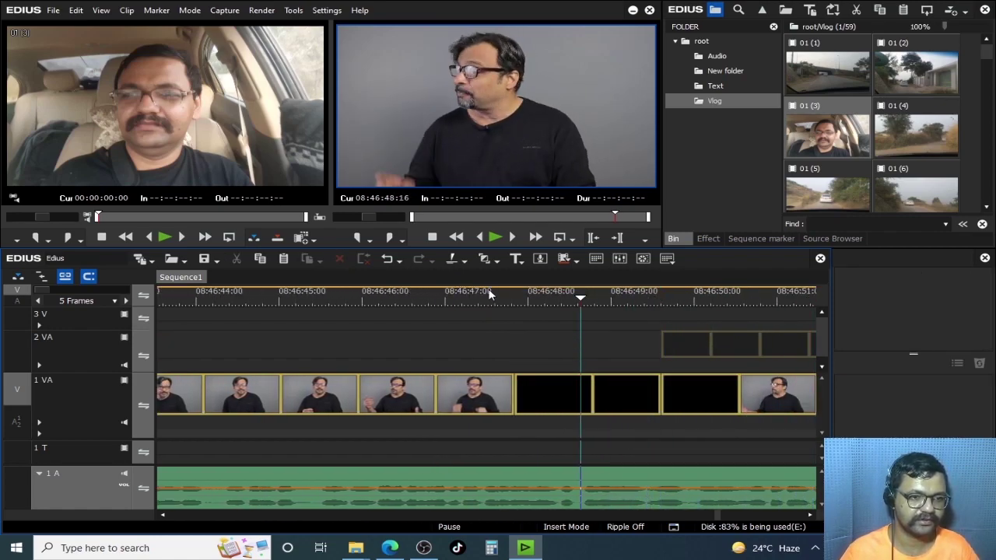
key("ctrl+z")
key("ctrl+z")
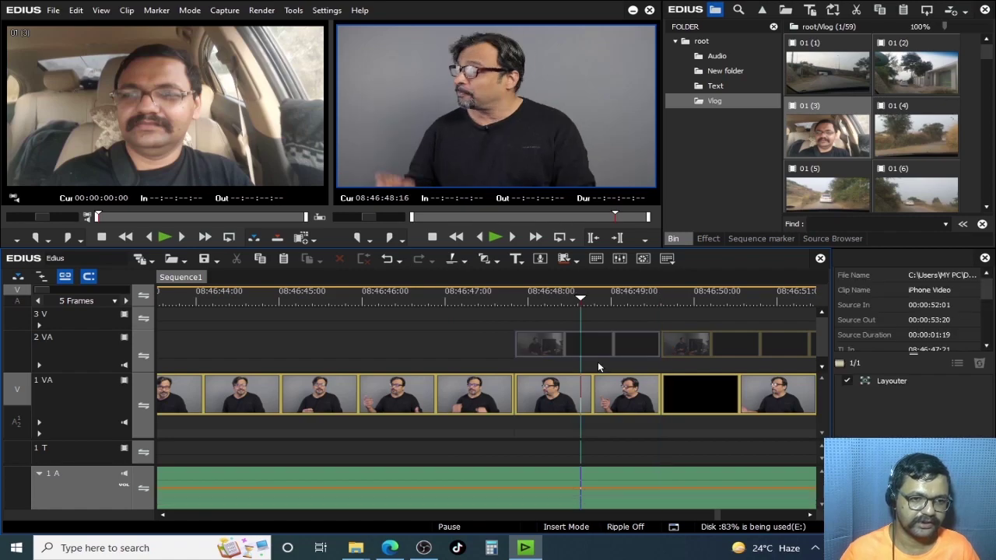
Step: Delete the disabled iPhone Video pieces on 2 VA between 08:46:47:21 and about 08:46:53
left_click(600, 337)
scroll(599, 337, "down", 2)
left_click_drag(674, 346, 682, 348)
key("Delete")
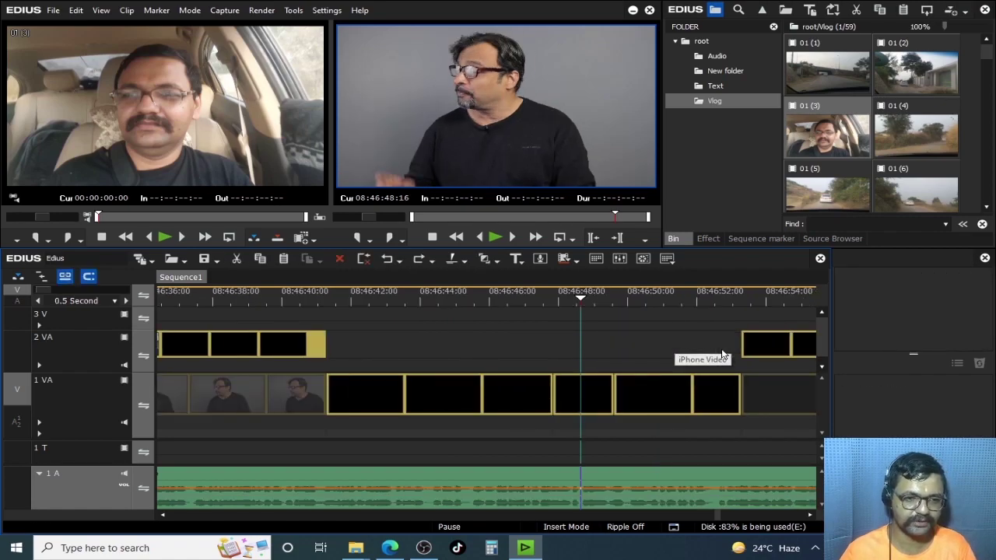
Step: Undo the start trim of the iPhone Video clip near 08:46:53 and the preceding deletions on 2 VA
left_click_drag(745, 350, 715, 365)
key("ctrl+z")
key("ctrl+z")
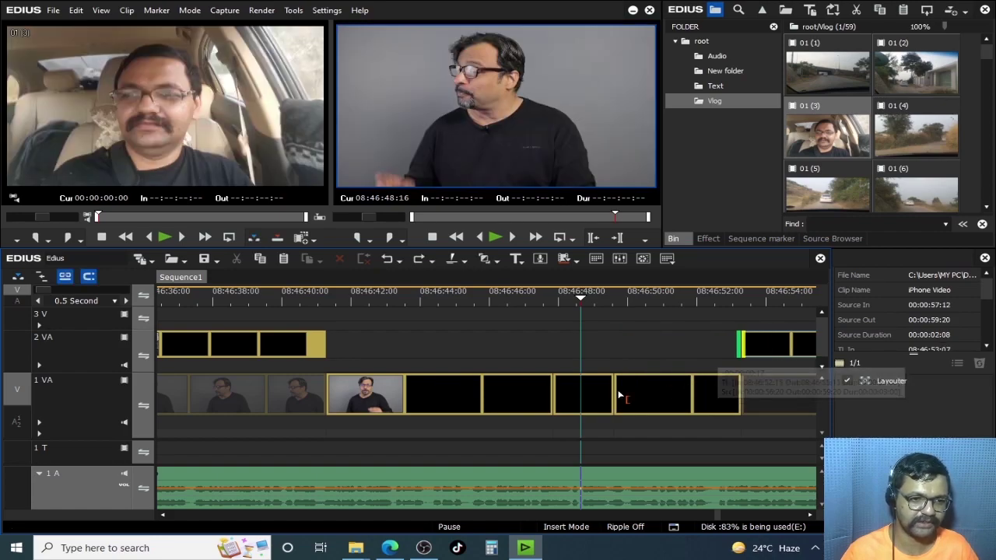
key("ctrl+z")
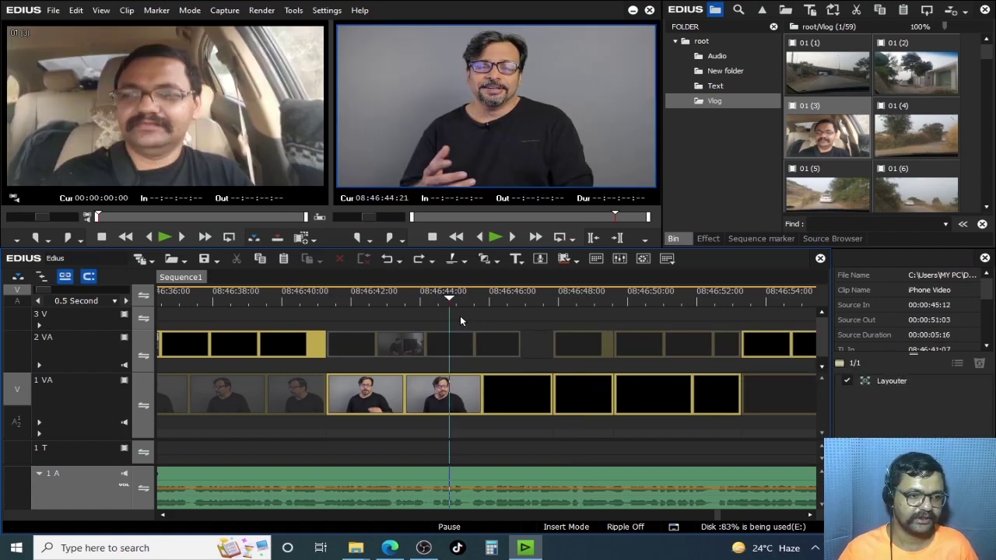
key("ctrl+z")
Step: Delete the disabled iPhone Video pieces on 2 VA between 08:46:41:07 and 08:46:53:07 and extend the following clip's start back to 08:46:47:21
left_click_drag(445, 315, 667, 380)
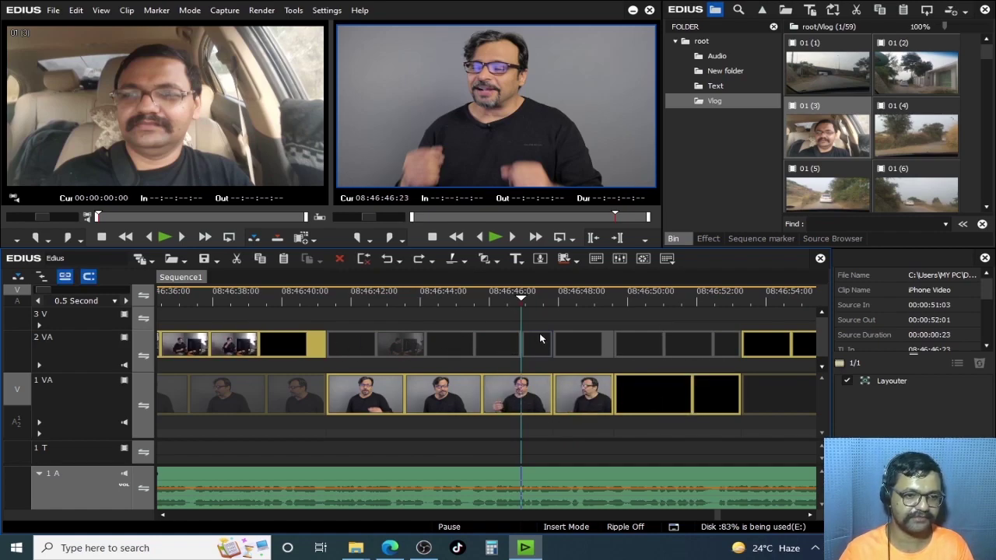
key("Delete")
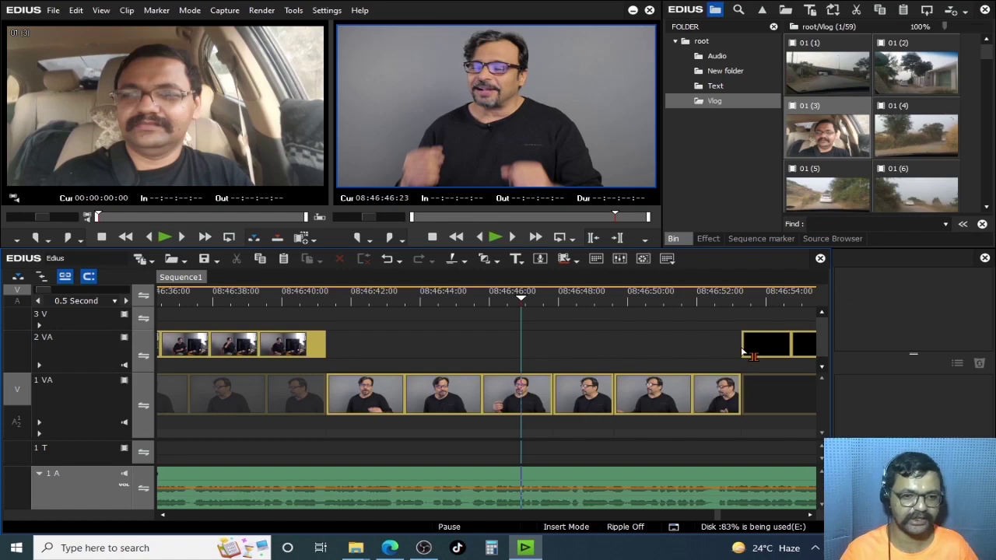
mouse_move(740, 351)
left_mouse_down()
mouse_move(645, 366)
mouse_move(356, 371)
mouse_move(553, 381)
left_mouse_up()
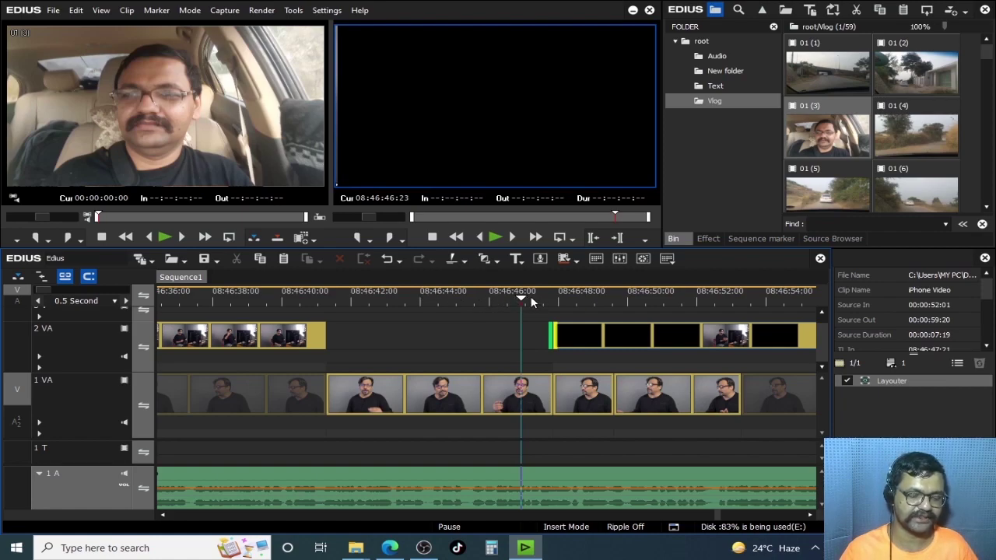
Step: Play around the cut near 08:46:47 and extend the start of the iPhone Video clip on 2 VA back to 08:46:47:00
mouse_move(538, 300)
left_mouse_down()
mouse_move(519, 298)
mouse_move(532, 301)
left_mouse_up()
key("space")
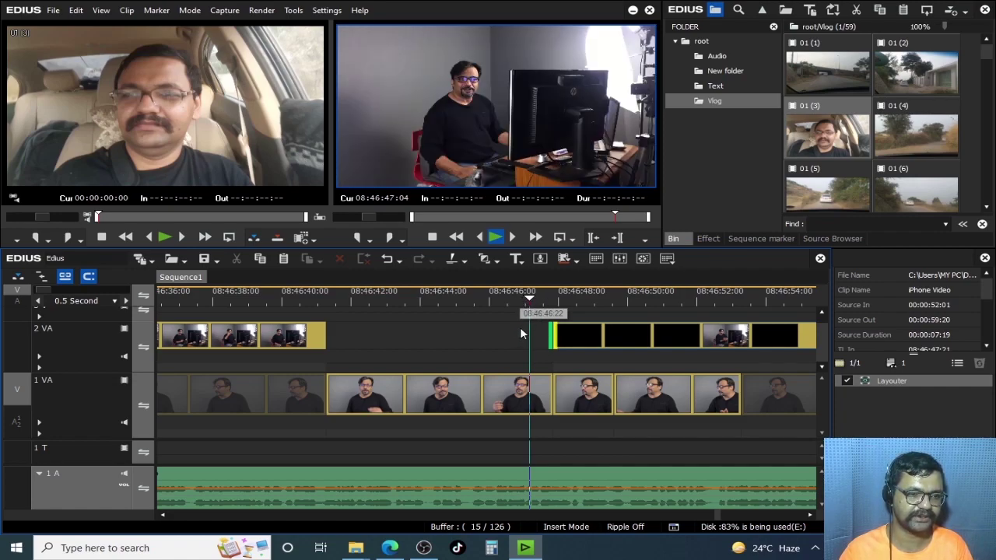
key("space")
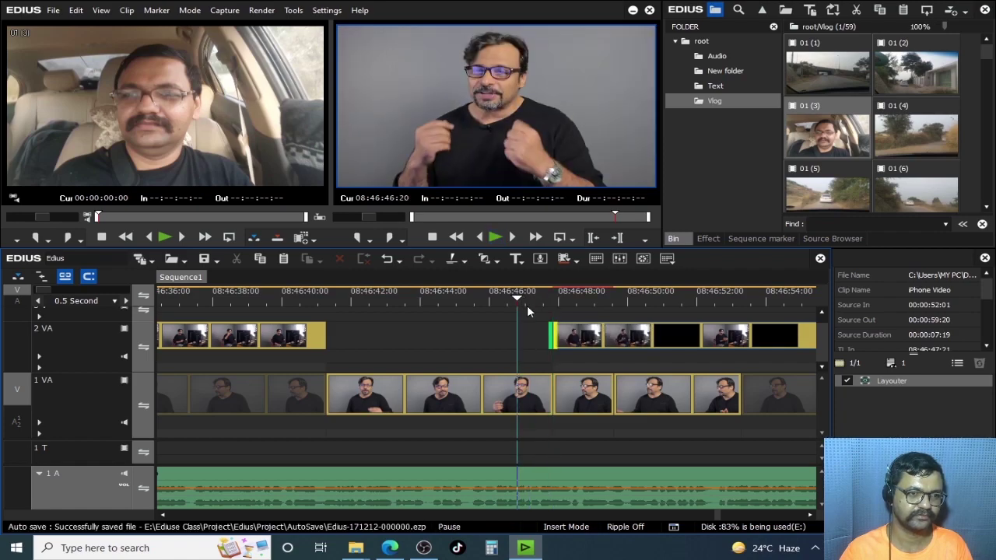
left_click(576, 303)
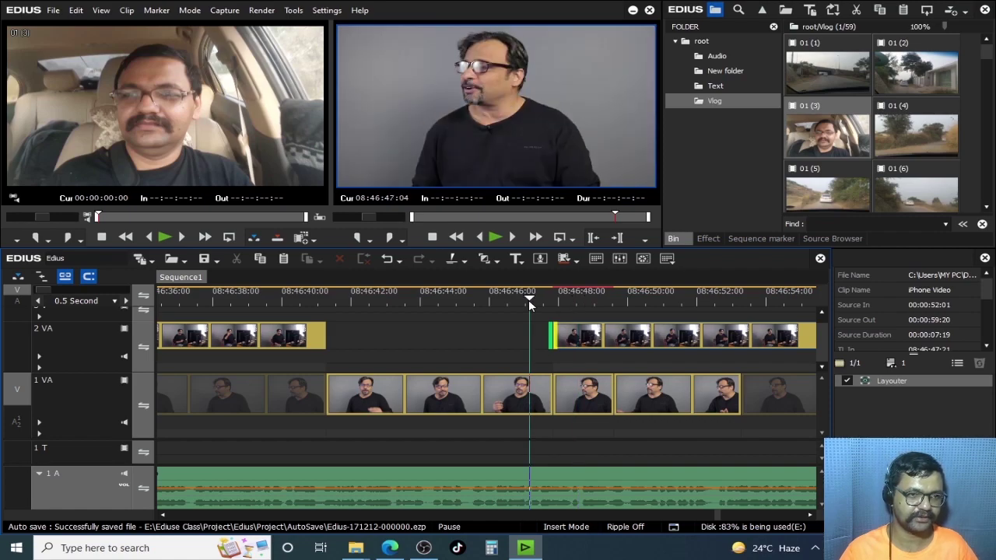
key("Left")
key("Left")
key("Left")
key("Left")
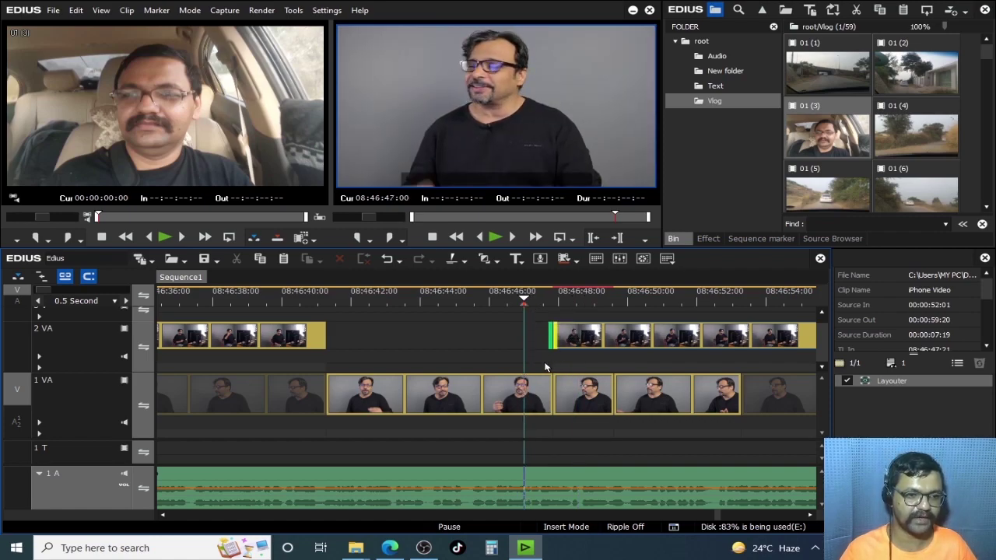
left_click_drag(551, 342, 524, 343)
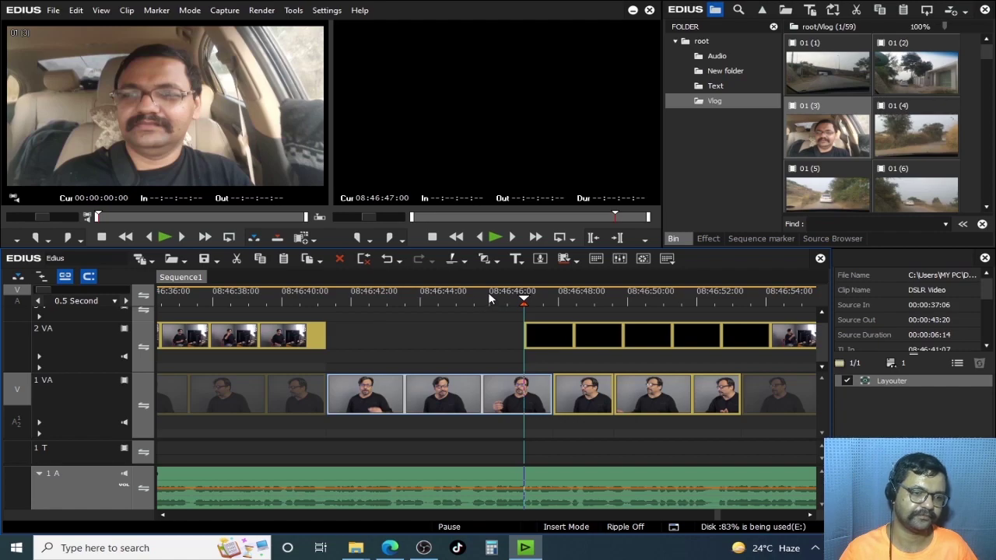
Step: Play from 08:46:45:14 across the switch to the iPhone Video clip up to about 08:46:54:09 to check the edit
left_click(474, 298)
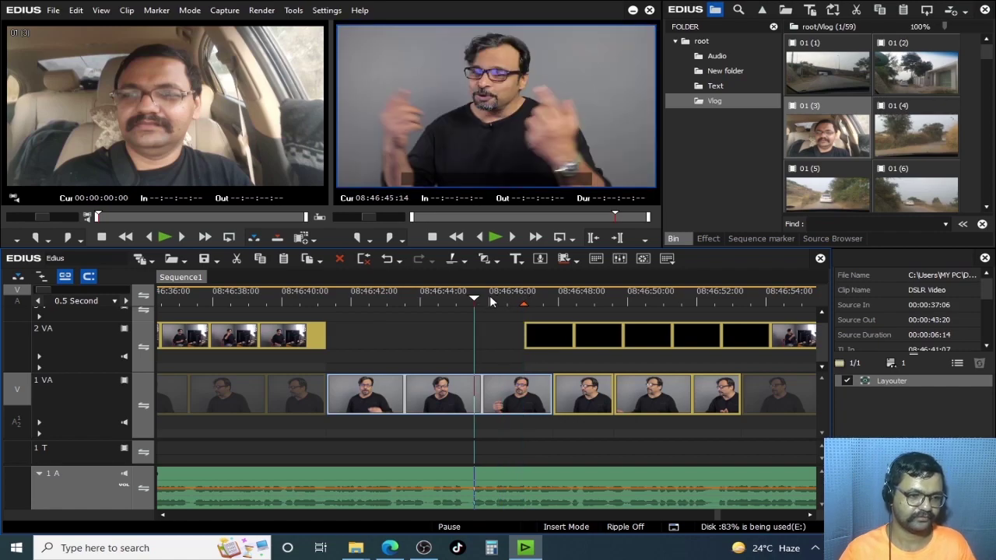
key("space")
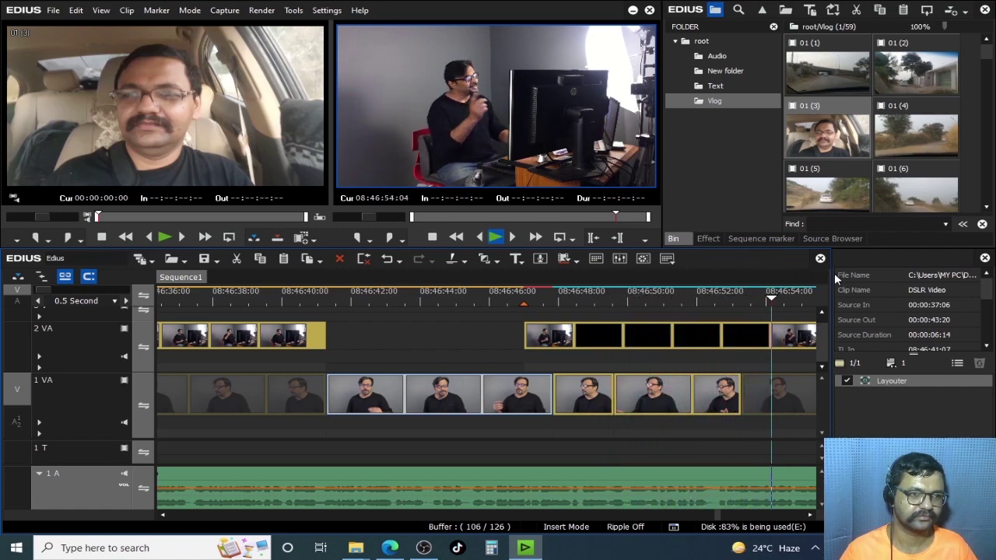
left_click(761, 302)
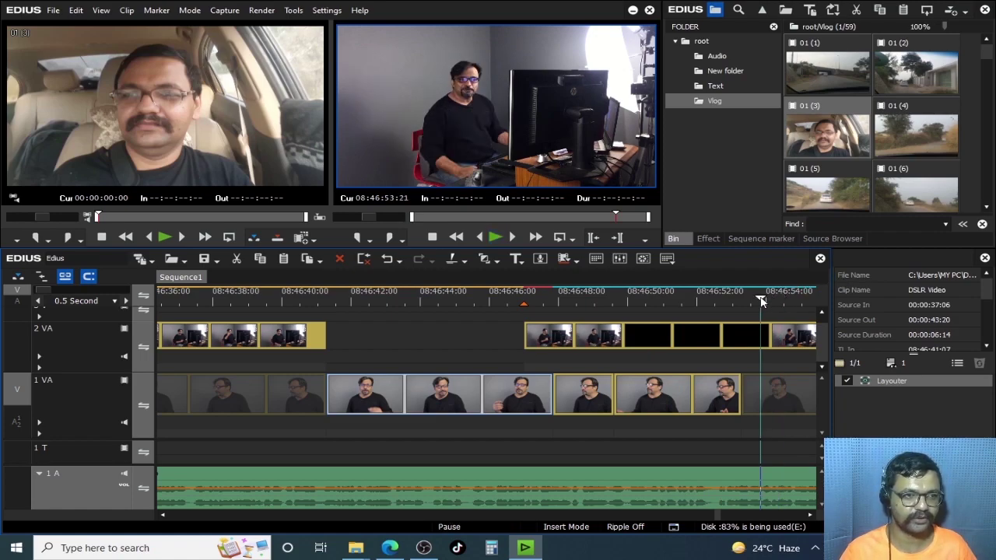
key("space")
key("space")
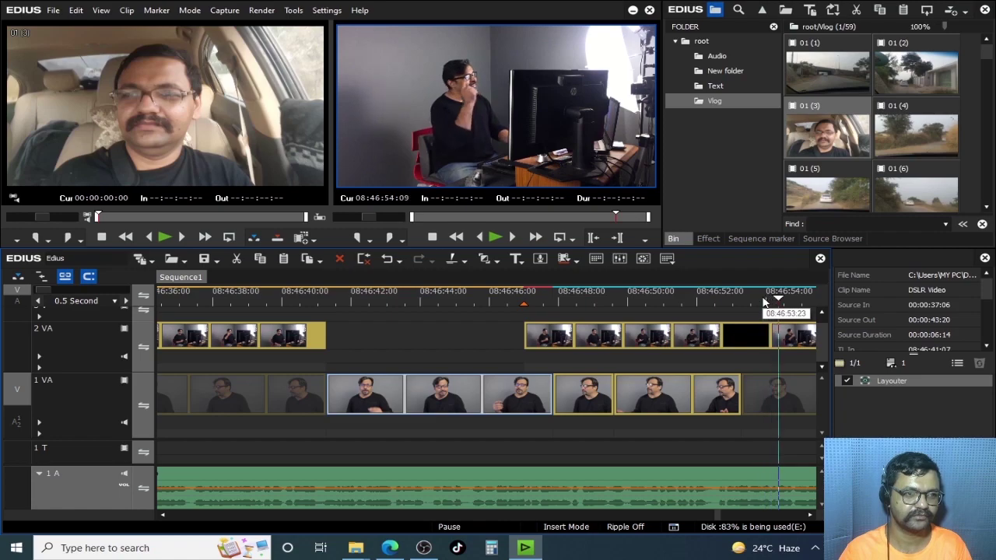
Step: Split the iPhone Video clip on 2 VA at 08:46:54:03 and select the part after the cut
key("Left")
key("Left")
key("Left")
key("Left")
key("Left")
key("Left")
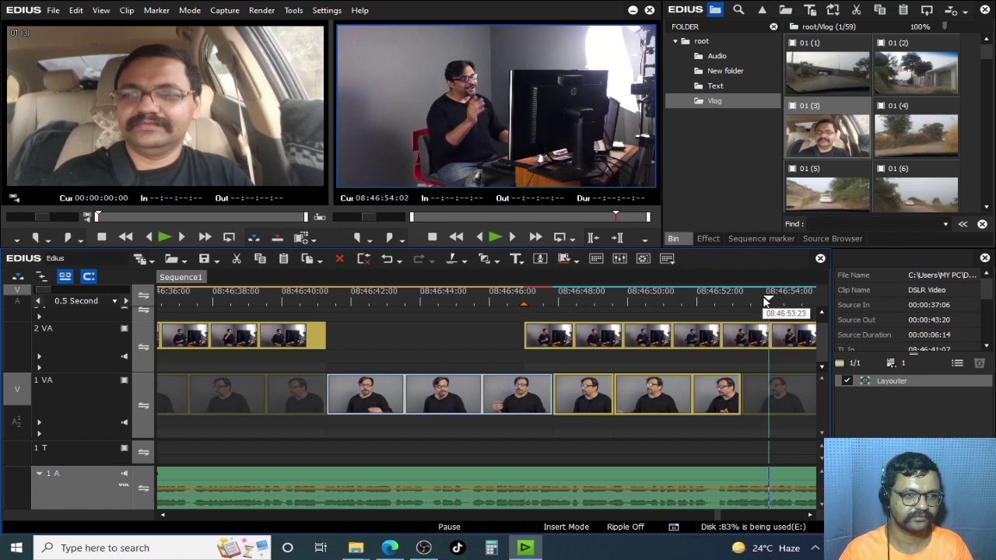
key("Right")
left_click(784, 347)
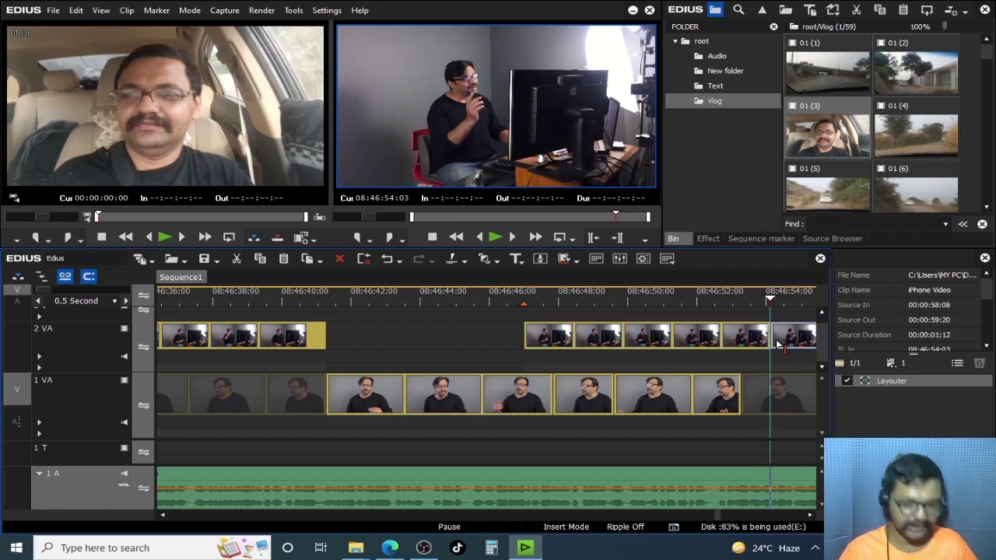
Step: Try deleting the iPhone Video part on 2 VA after 08:46:54:03 and undo the deletion
left_click_drag(790, 300, 670, 312)
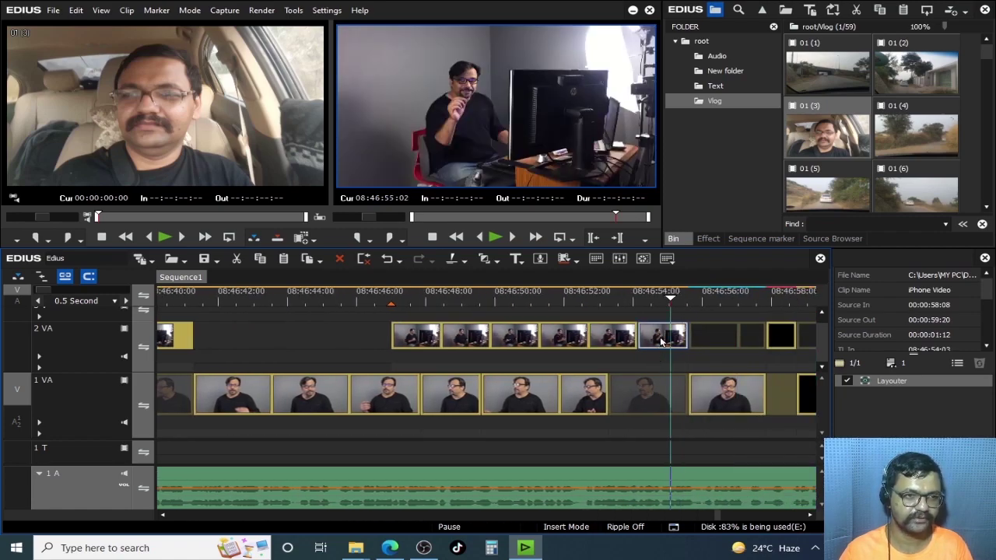
key("Delete")
left_click(646, 302)
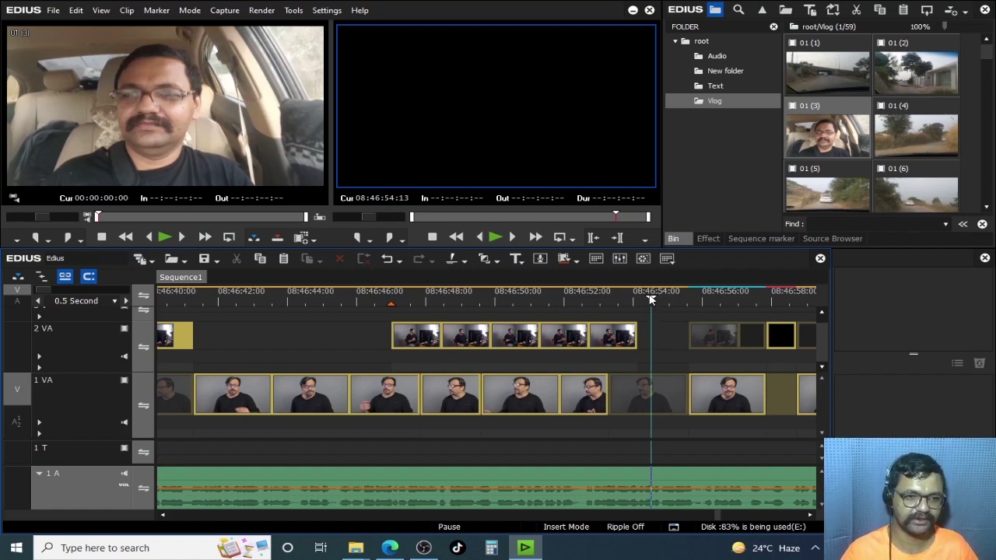
key("ctrl+z")
Step: Step frame by frame from about 08:46:54:02 to 08:46:55:15 to examine the iPhone Video part on 2 VA
left_click(657, 302)
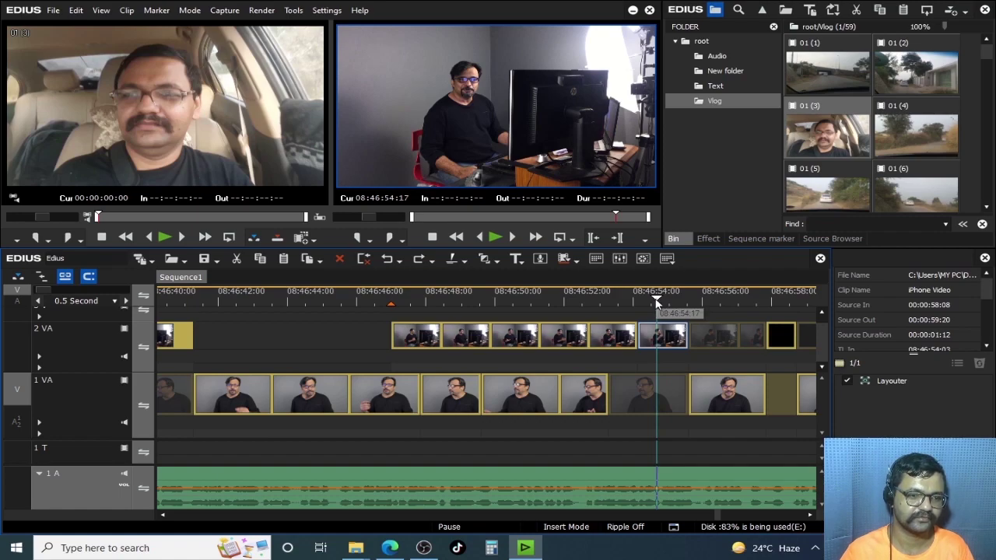
left_click_drag(656, 303, 644, 303)
key("Left")
key("Left")
key("Left")
key("Left")
key("Left")
key("Left")
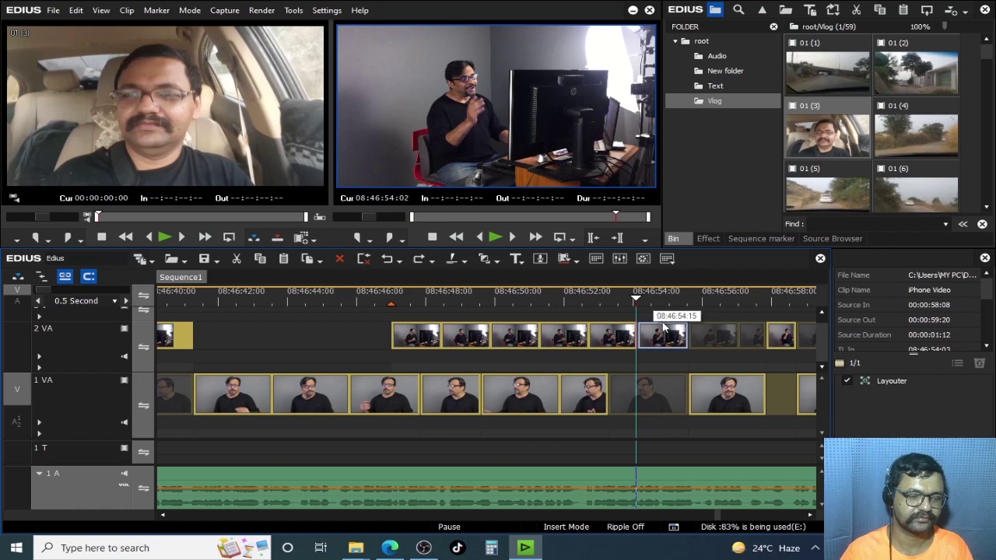
key("Right")
key("Right")
key("Right")
key("Right")
key("Right")
key("Right")
key("Right")
key("Right")
key("Right")
key("Right")
key("Right")
key("Right")
key("Right")
key("Right")
key("Right")
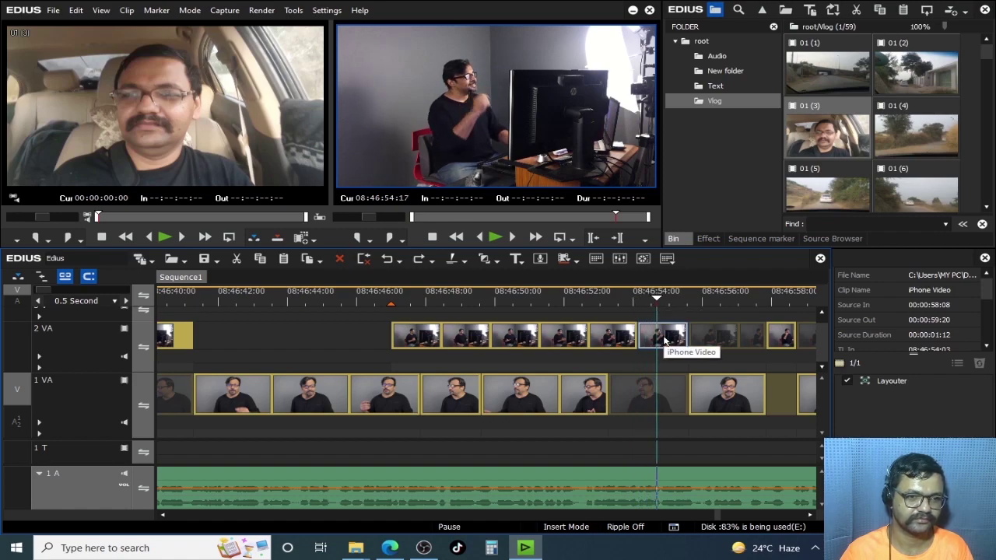
key("Right")
key("Right")
key("Right")
key("Right")
key("Right")
key("Right")
key("Right")
key("Right")
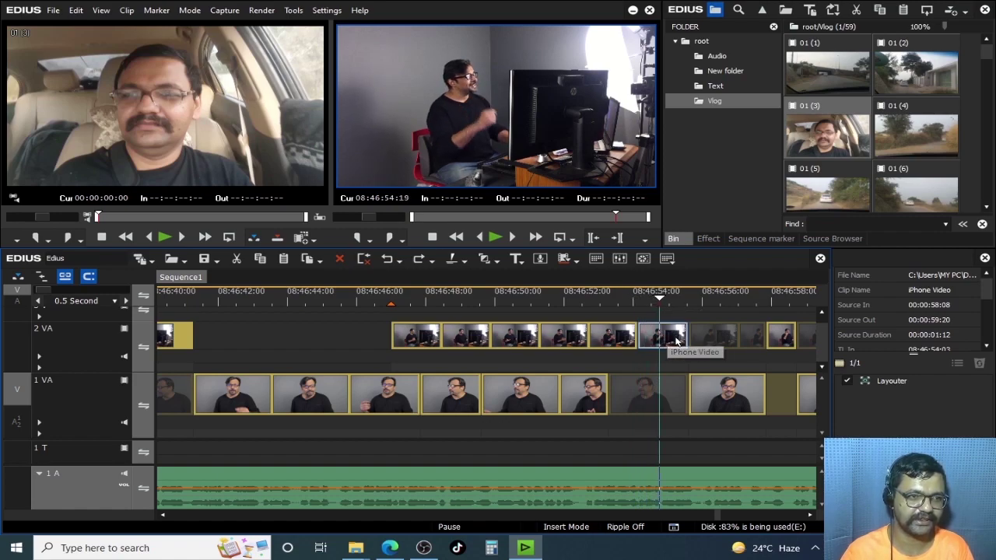
key("Right")
key("Right")
key("Right")
key("Right")
key("Right")
key("Right")
key("Right")
key("Right")
key("Right")
key("Right")
key("Right")
key("Right")
key("Right")
key("Right")
key("Right")
key("Right")
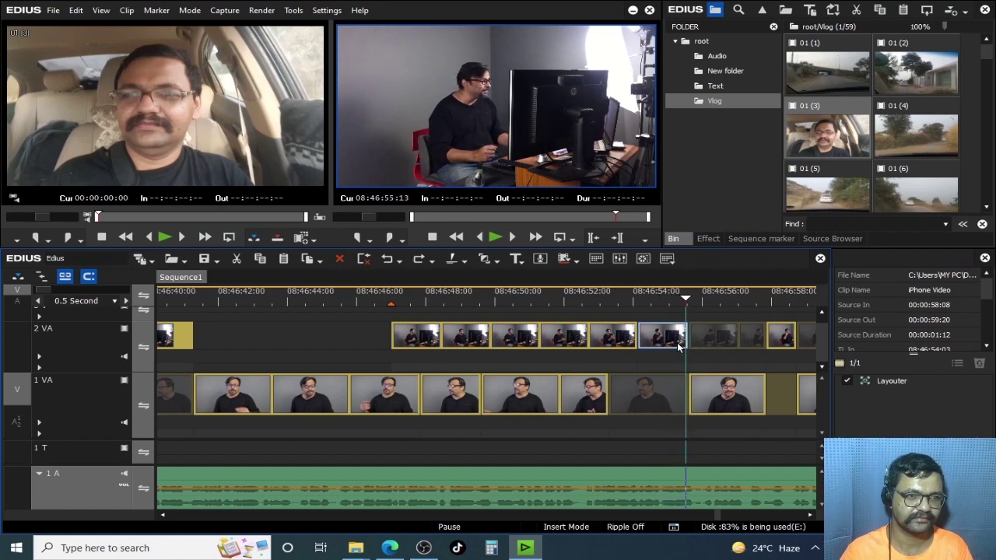
key("Left")
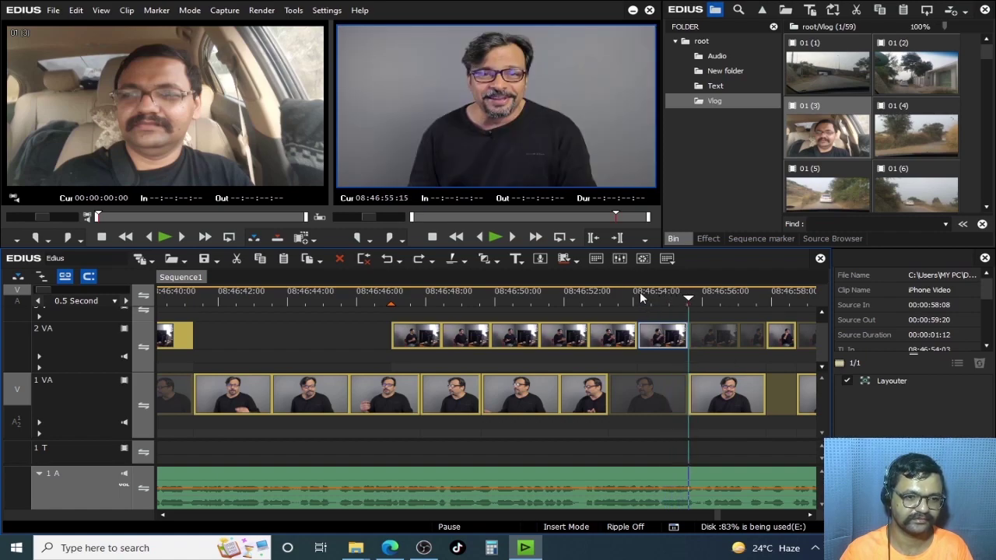
Step: Delete the iPhone Video part on 2 VA after 08:46:54:03
left_click(638, 292)
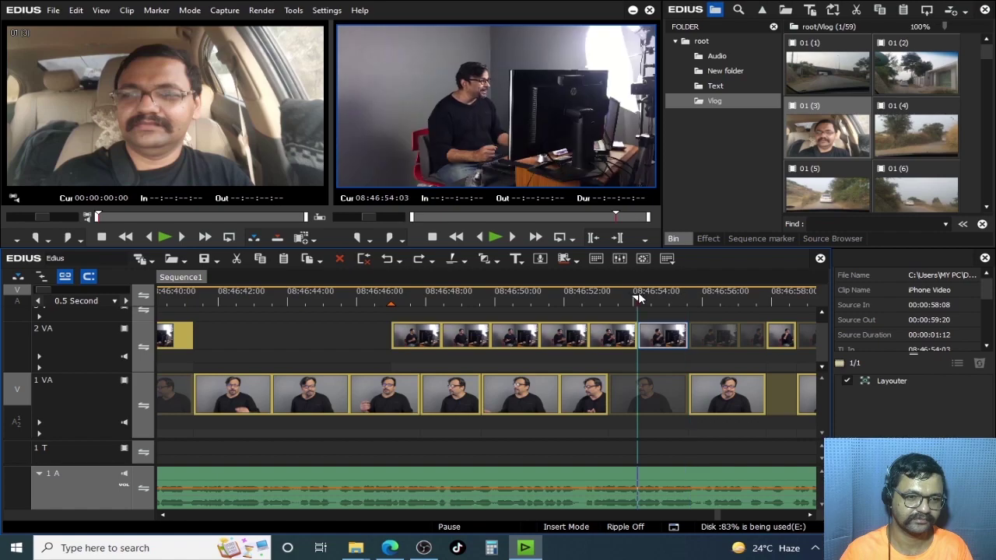
left_click_drag(638, 298, 668, 298)
key("Delete")
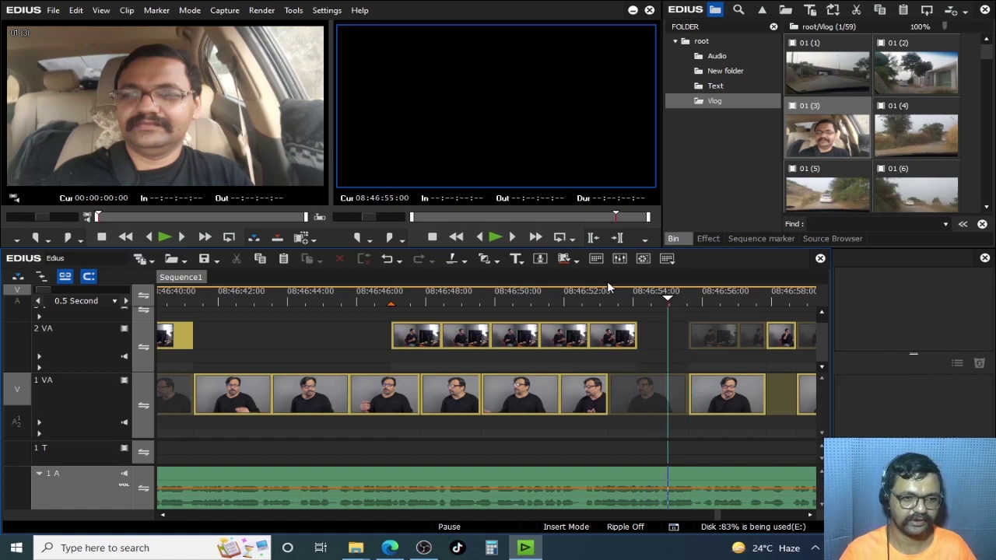
Step: Delete the disabled DSLR Video piece on 1 VA after 08:46:53:07 and extend the preceding DSLR clip's end to 08:46:55:15
left_click(639, 384)
key("Delete")
left_click_drag(610, 403, 693, 412)
Step: Move the cut from DSLR Video on 1 VA to iPhone Video on 2 VA to 08:46:57:15 and delete the disabled iPhone piece before it
left_click(601, 292)
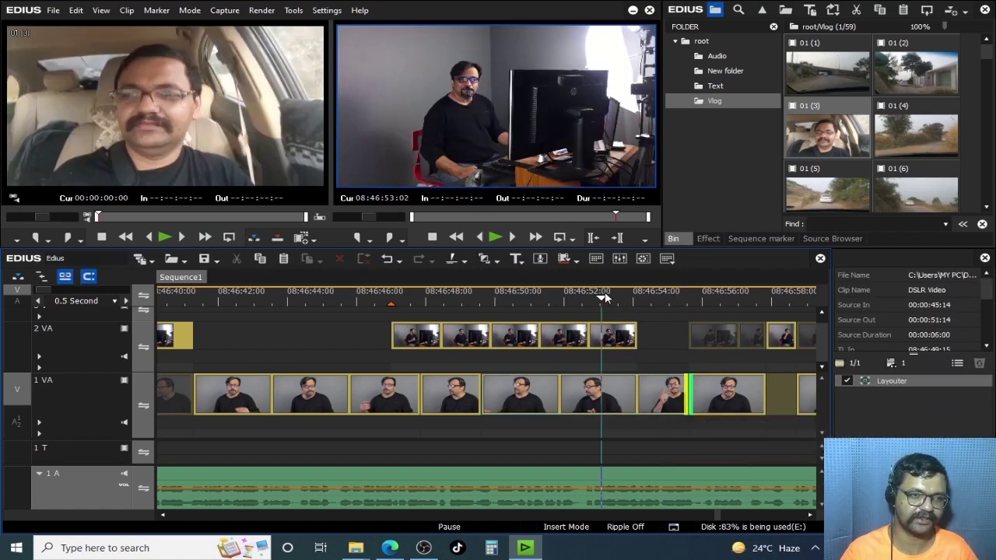
key("space")
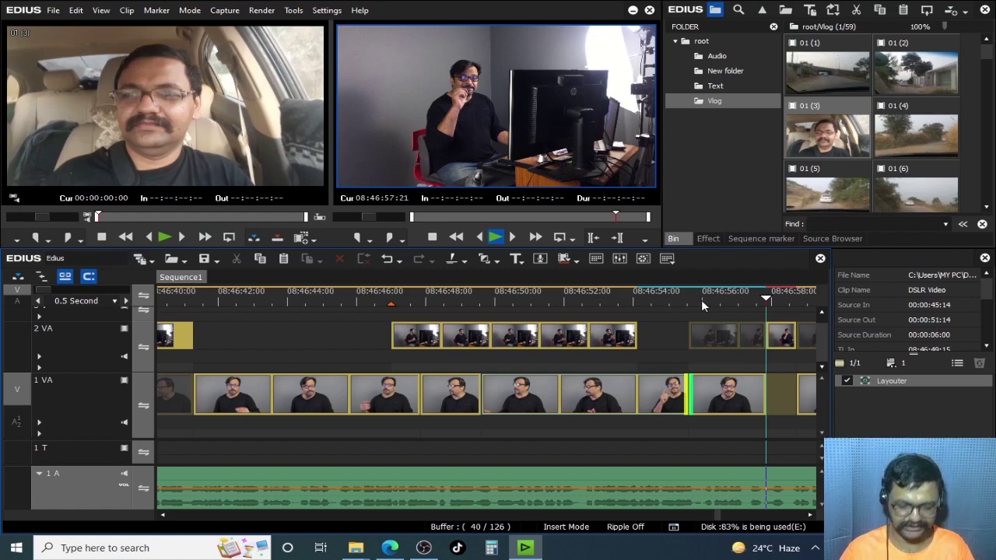
left_click(750, 300)
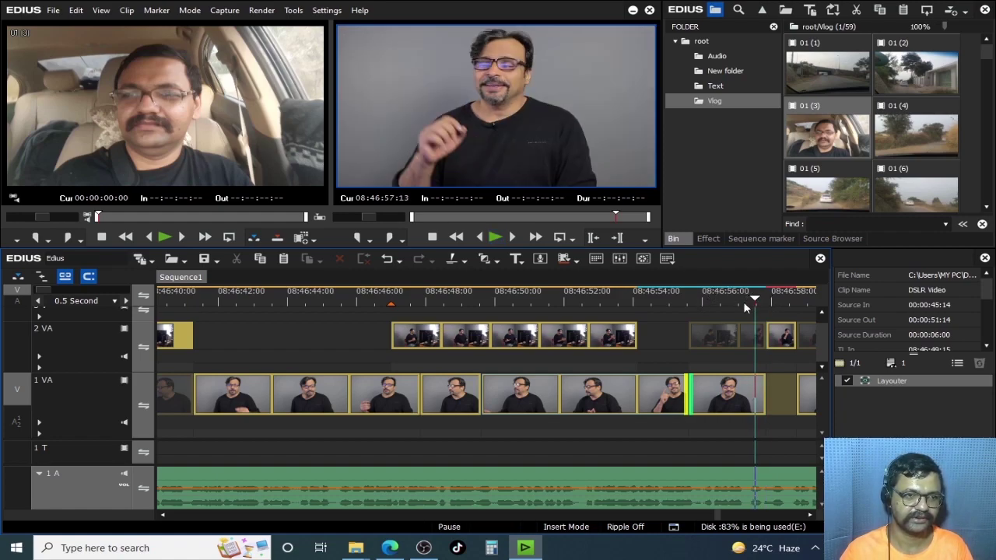
key("Right")
key("Right")
key("Right")
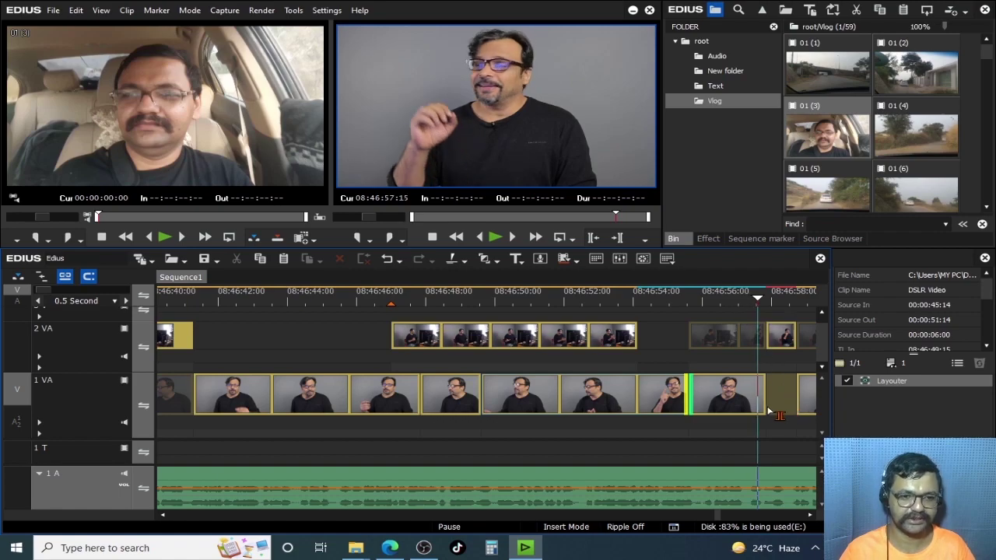
left_click_drag(762, 410, 757, 410)
left_click(766, 349)
left_click_drag(764, 344, 757, 344)
left_click(728, 338)
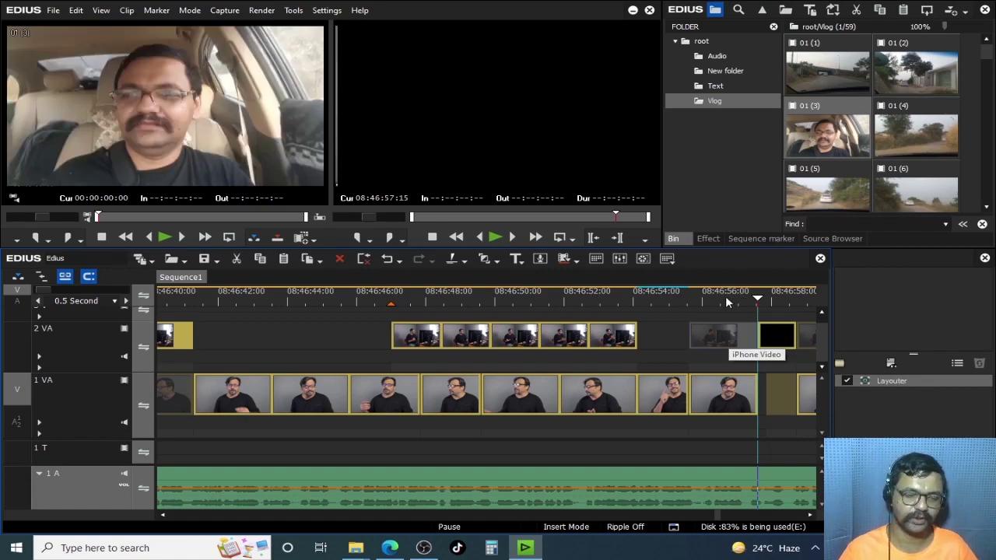
Step: Trim the DSLR Video clip's end on 1 VA to 08:46:59:15 and extend the following iPhone Video clip's start on 2 VA to match
left_click(721, 295)
key("space")
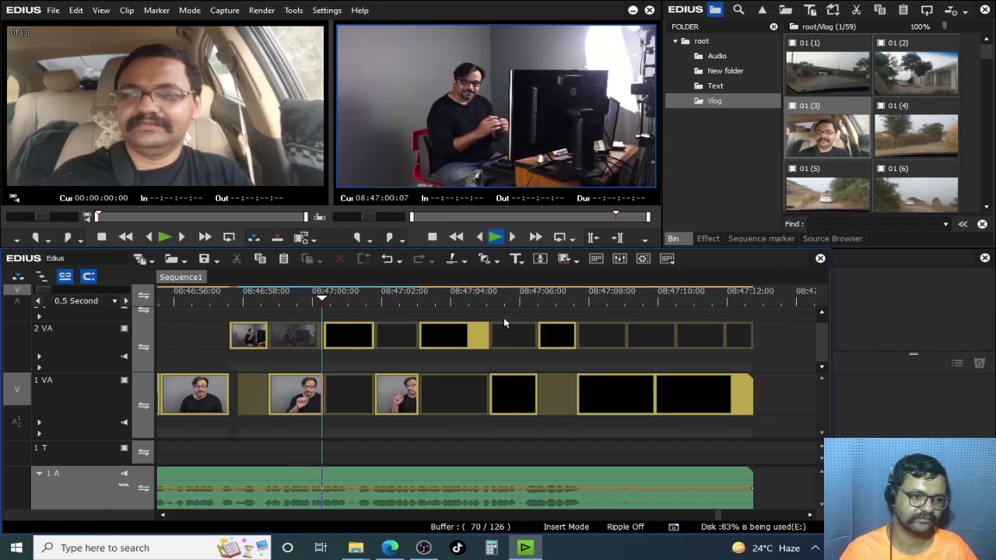
left_click(312, 297)
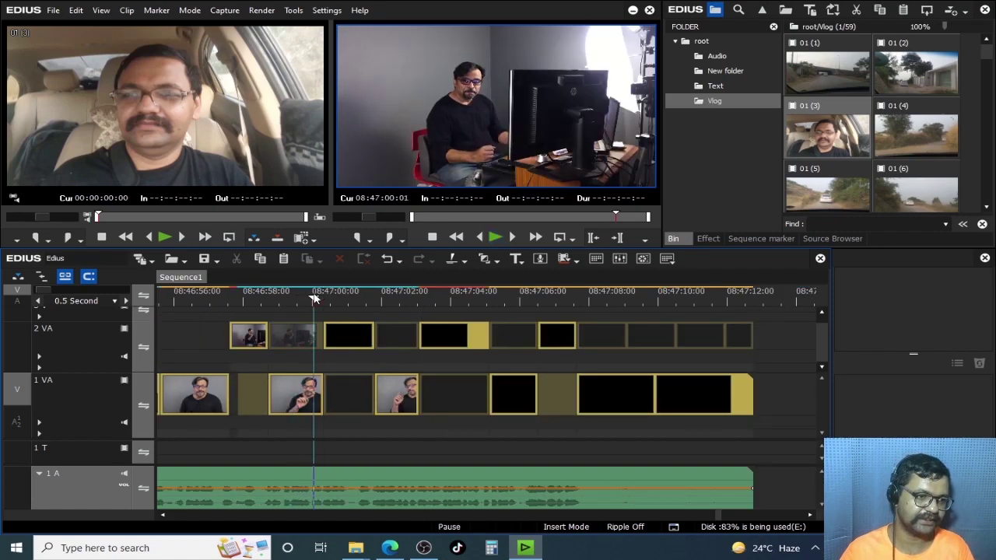
key("Left")
key("Left")
key("Left")
key("Left")
key("Left")
key("Left")
key("Left")
key("Left")
key("Left")
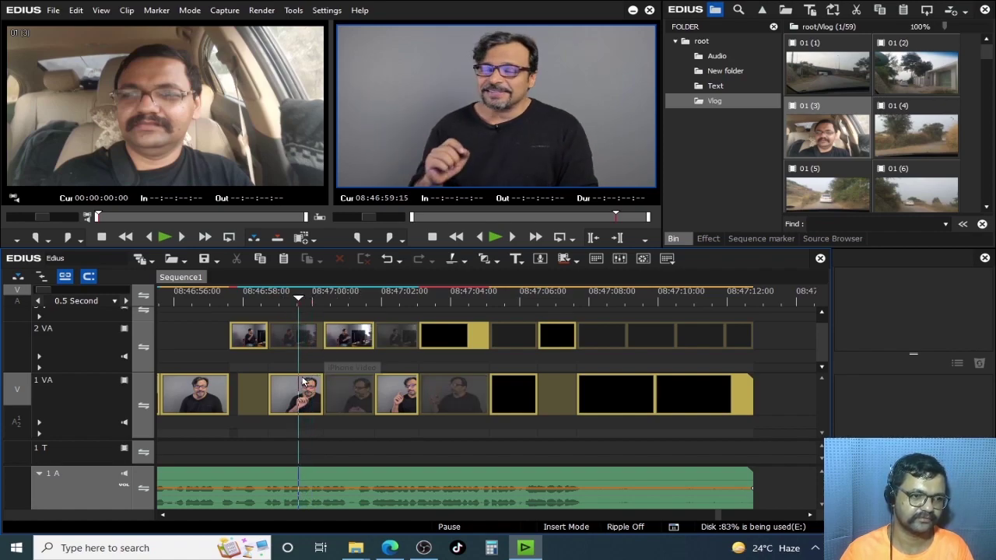
left_click_drag(323, 403, 298, 401)
left_click_drag(325, 338, 298, 338)
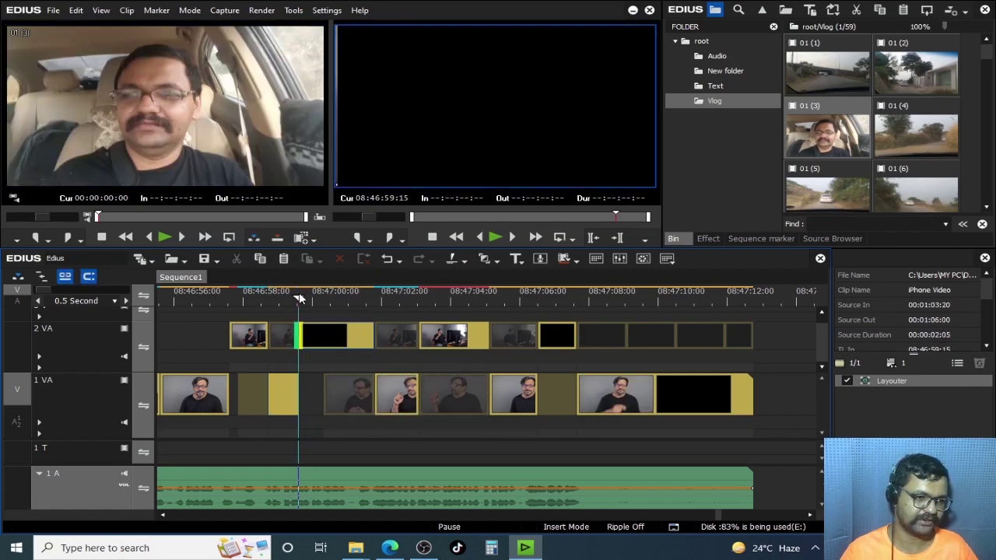
Step: Delete the disabled iPhone Video piece on 2 VA and extend the following iPhone clip's start back to 08:47:02:12
key("space")
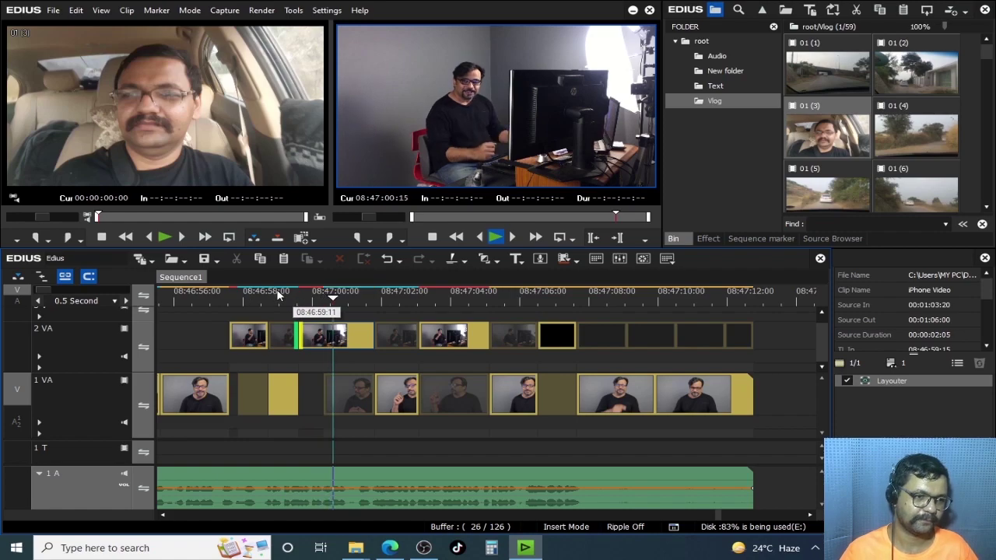
left_click(280, 299)
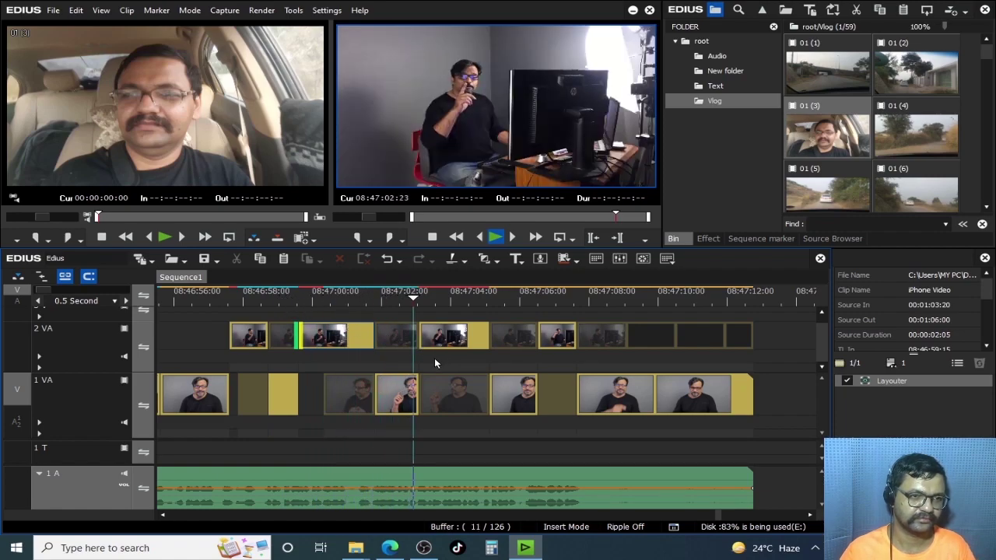
key("space")
key("Left")
key("Left")
key("Left")
key("Left")
key("Left")
key("Left")
key("Left")
key("Left")
key("Left")
key("Left")
key("Left")
key("Left")
key("Right")
key("Right")
key("Right")
key("Right")
key("Right")
key("Right")
key("Right")
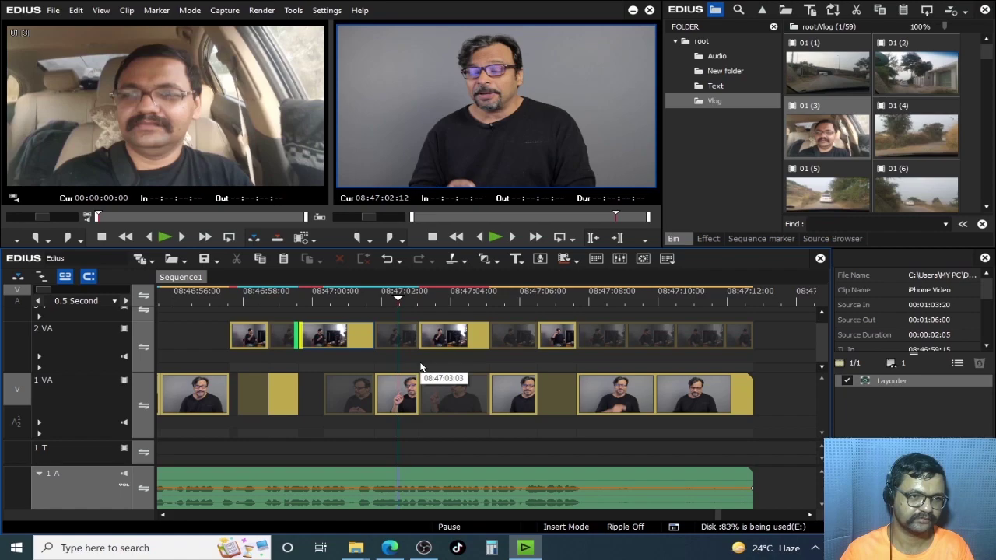
left_click(401, 348)
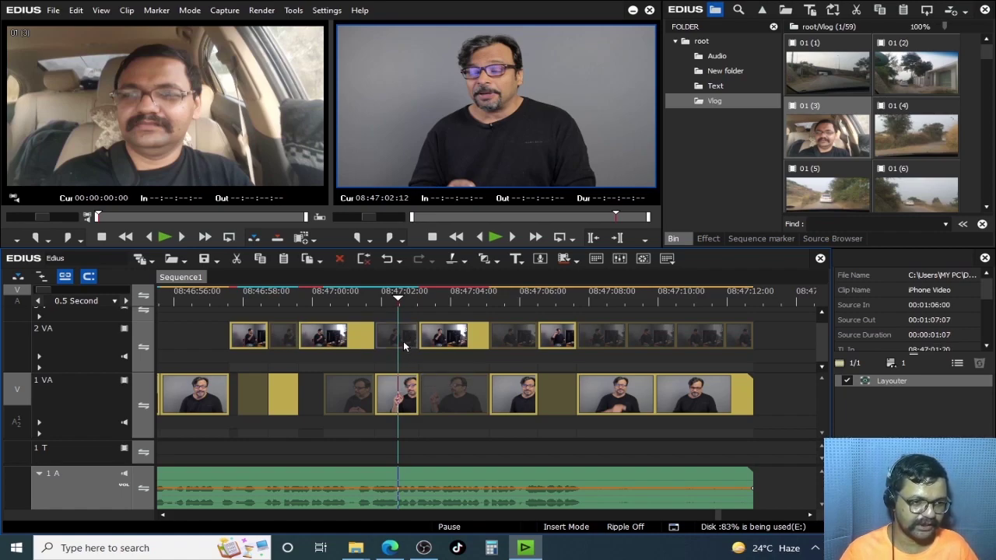
left_click_drag(405, 345, 430, 345)
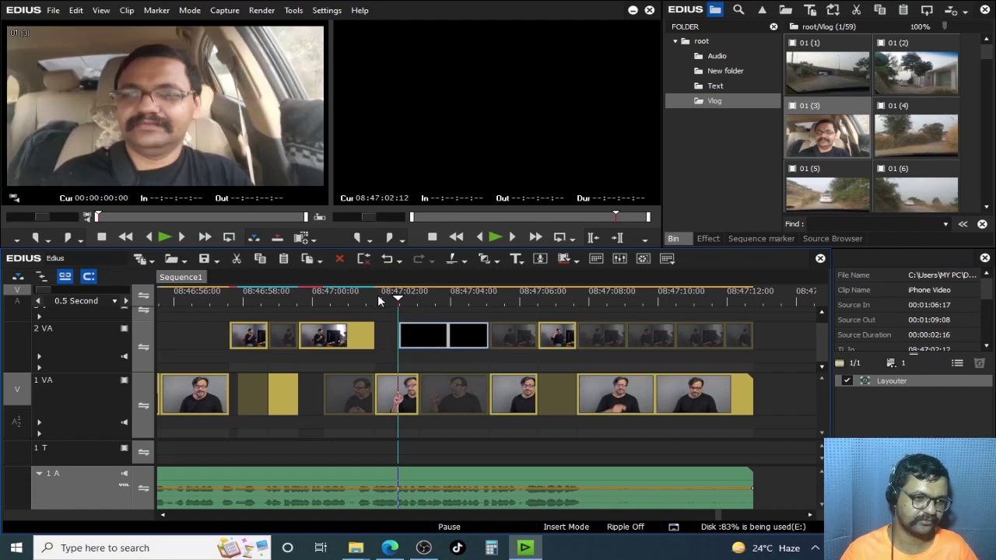
Step: Move the cut from iPhone Video on 2 VA to DSLR Video on 1 VA to 08:47:04:22 and delete the disabled iPhone piece after it
left_click(377, 303)
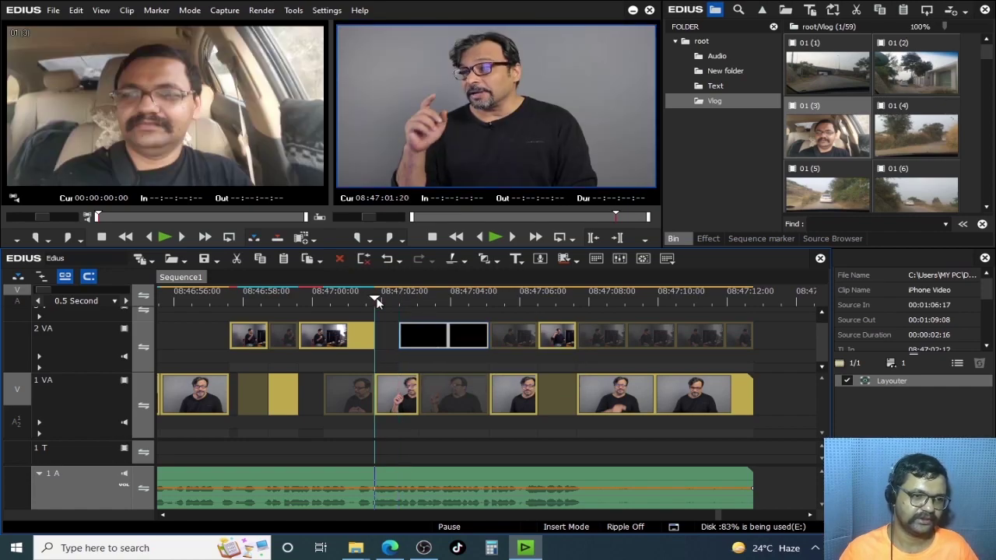
key("space")
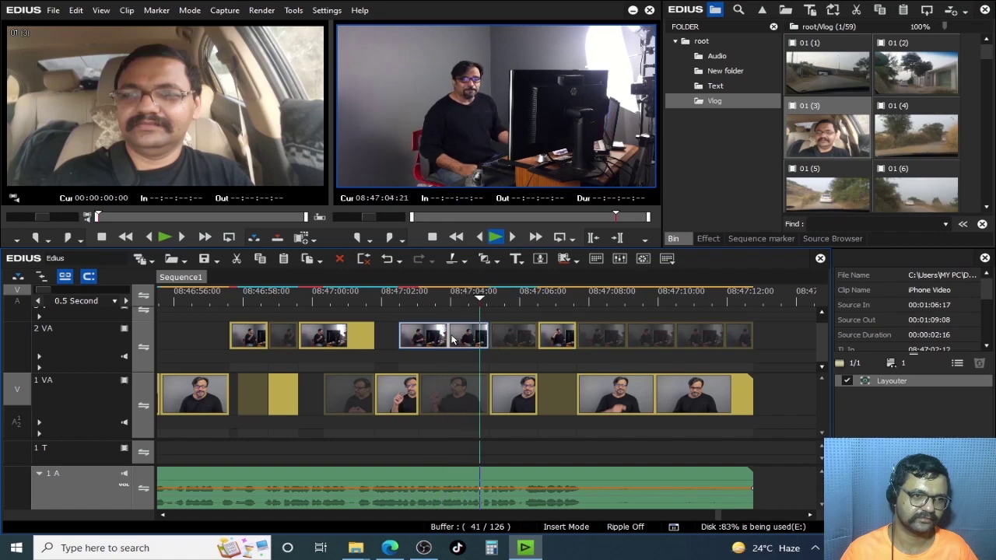
left_click_drag(470, 296, 476, 299)
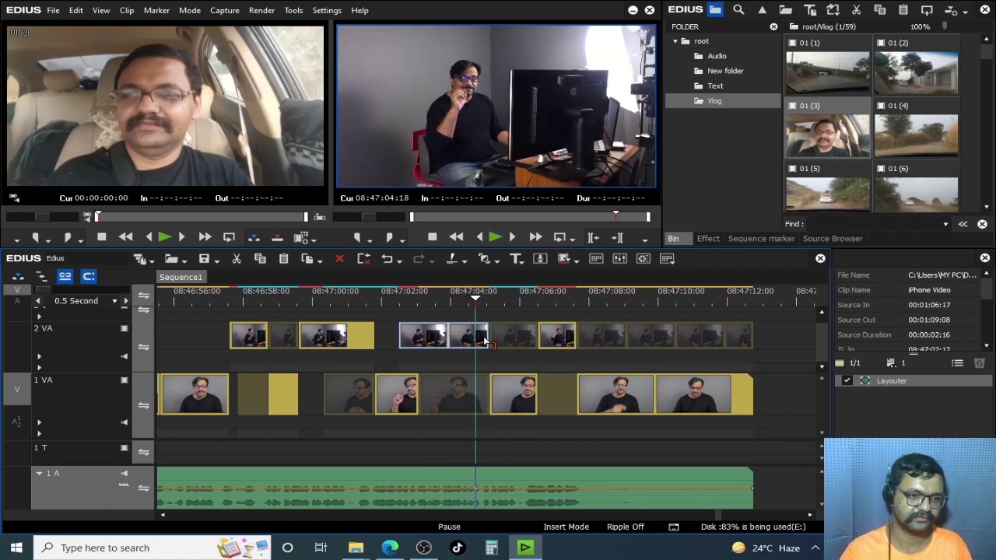
key("Right")
key("Right")
key("Right")
key("Right")
key("Right")
key("Right")
key("Left")
key("Left")
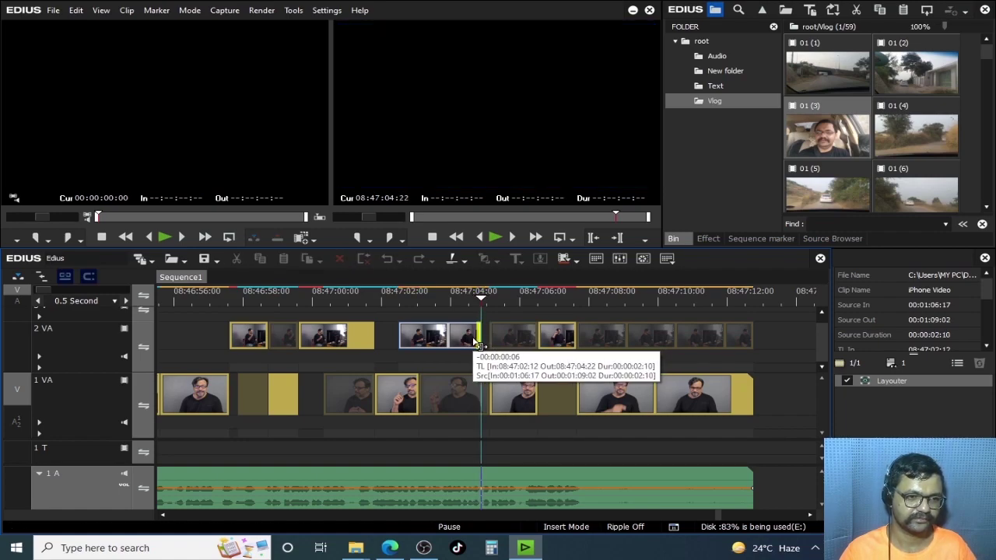
left_click(486, 386)
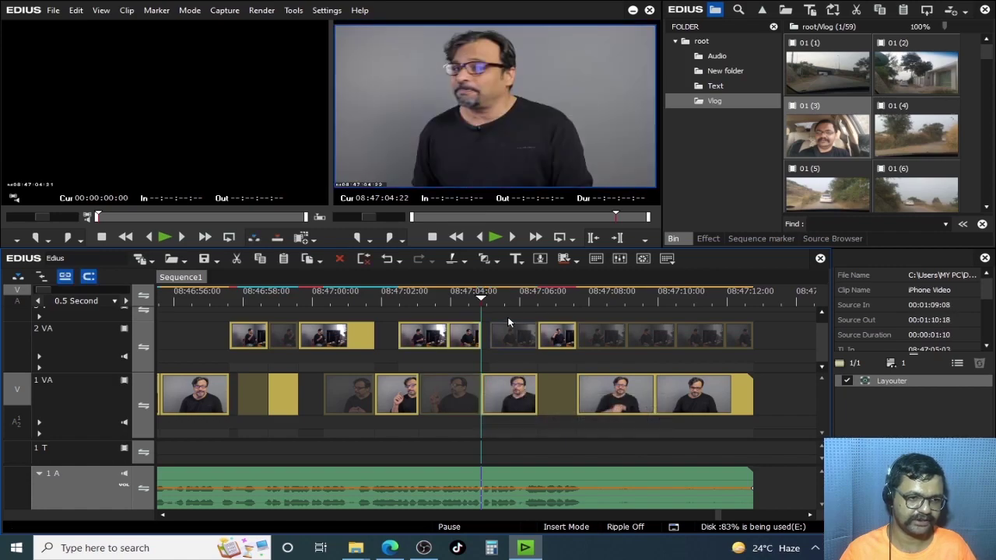
Step: Trim the DSLR Video clip's end on 1 VA to 08:47:06:01 and extend the following iPhone Video clip's start on 2 VA to match
left_click(516, 299)
key("space")
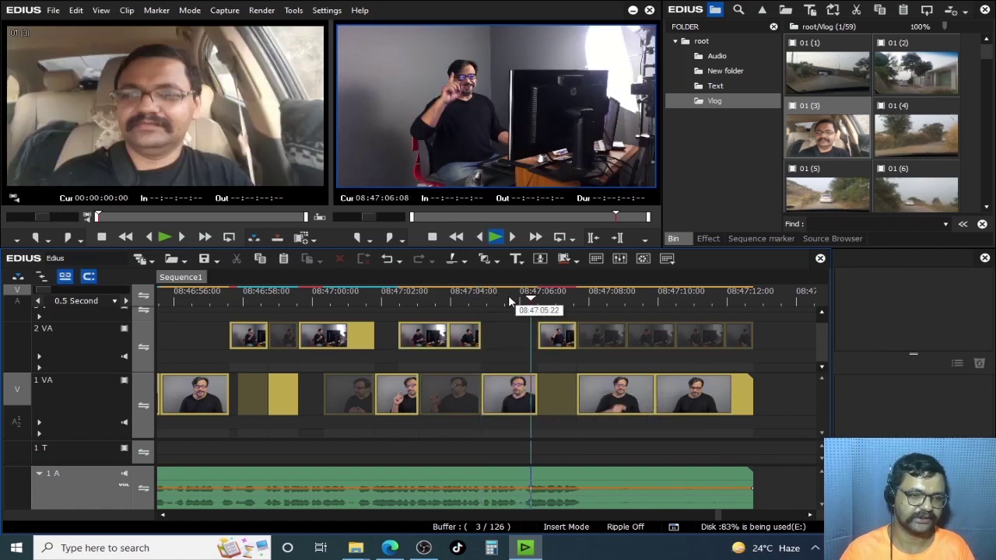
left_click(509, 300)
key("space")
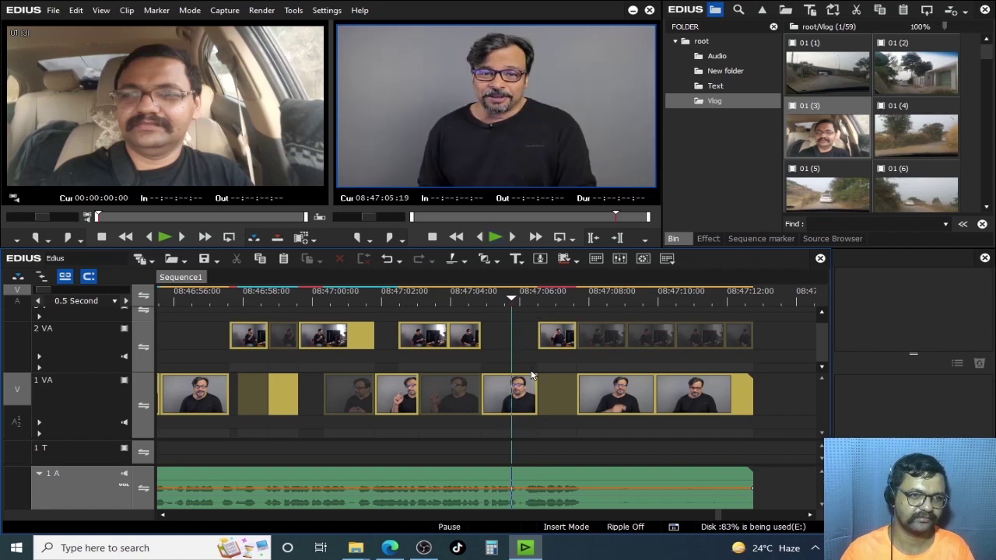
left_click_drag(533, 391, 522, 401)
left_click_drag(542, 348, 522, 350)
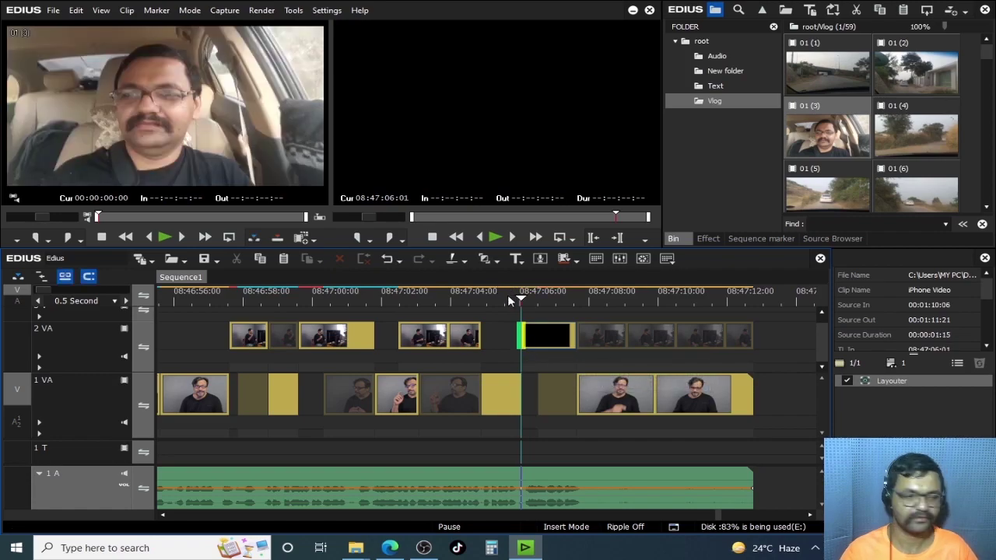
left_click(507, 300)
key("space")
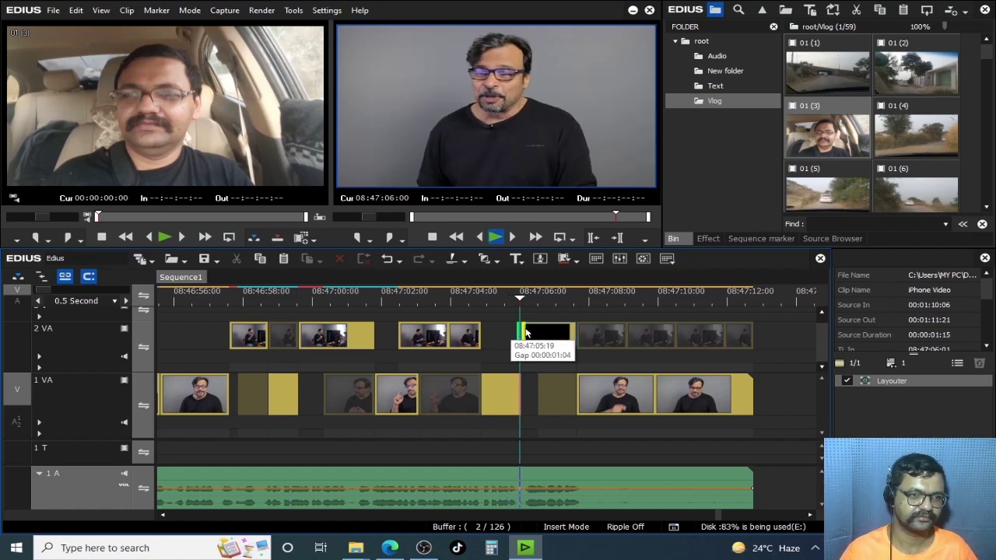
key("space")
key("space")
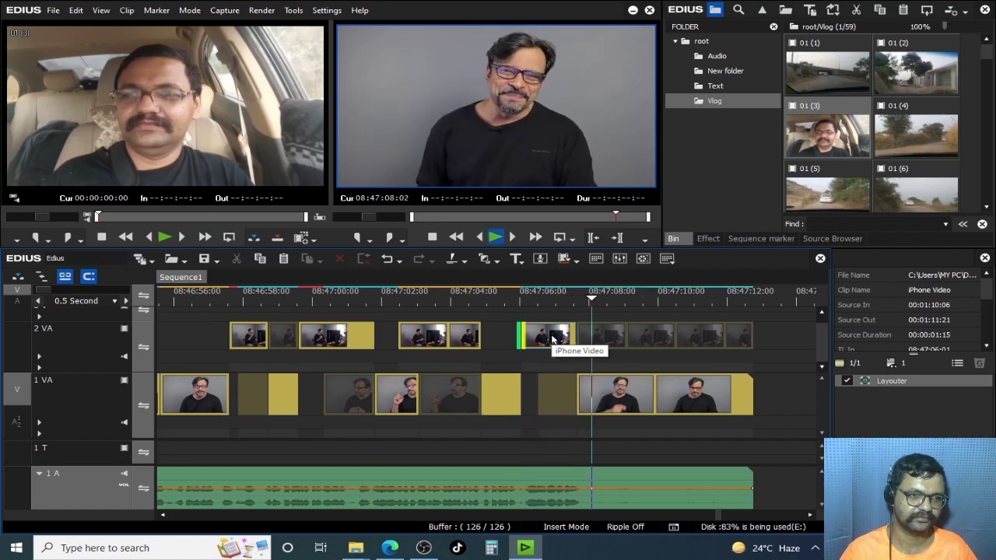
Step: Move the cut from iPhone Video on 2 VA to the last DSLR Video clip on 1 VA to 08:47:07:02 and delete the disabled pieces around it
left_click(564, 303)
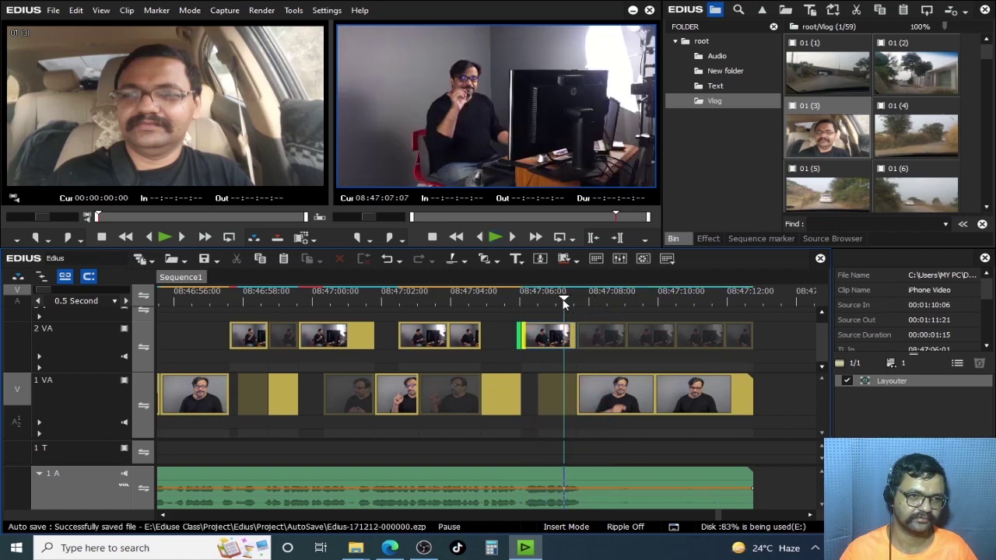
key("space")
key("space")
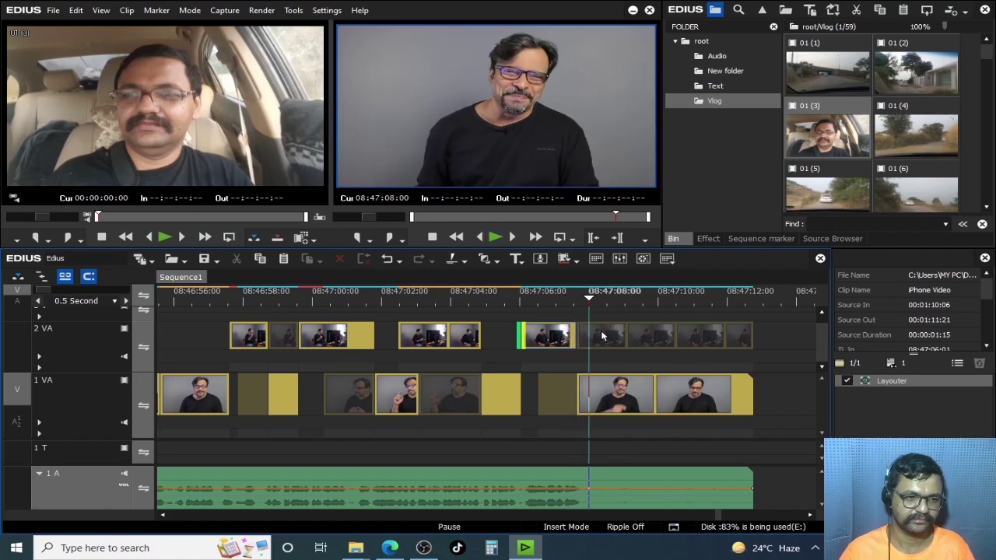
key("Left")
key("Left")
key("Left")
key("Left")
key("Left")
key("Left")
key("Left")
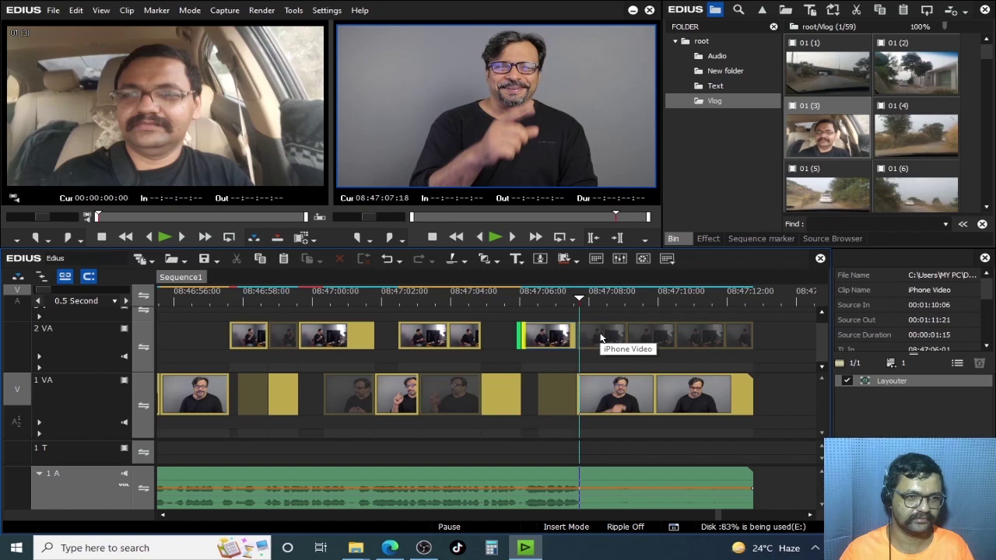
mouse_move(563, 300)
left_mouse_down()
mouse_move(573, 300)
mouse_move(558, 302)
left_mouse_up()
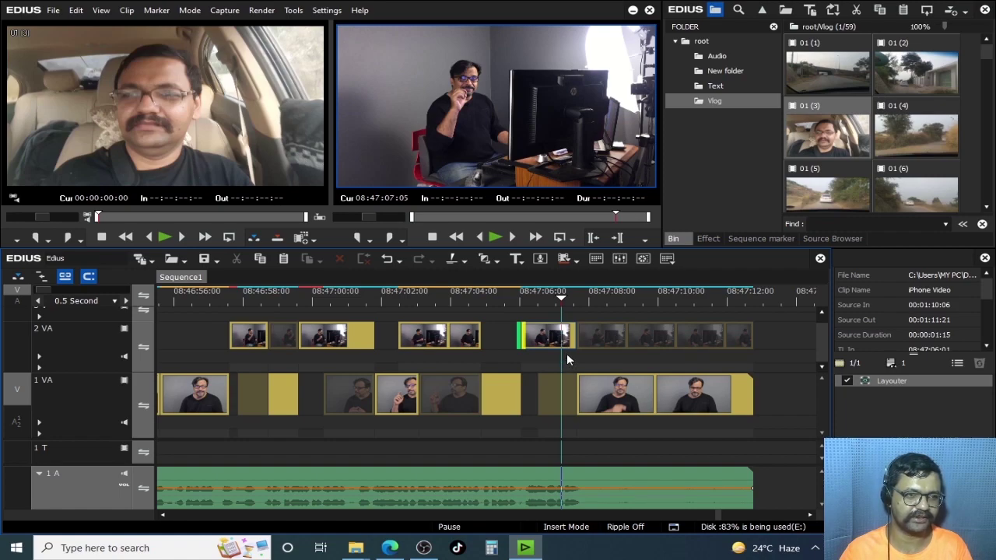
key("Right")
key("Right")
key("Left")
key("Left")
key("Left")
key("Left")
key("Left")
key("Left")
key("Left")
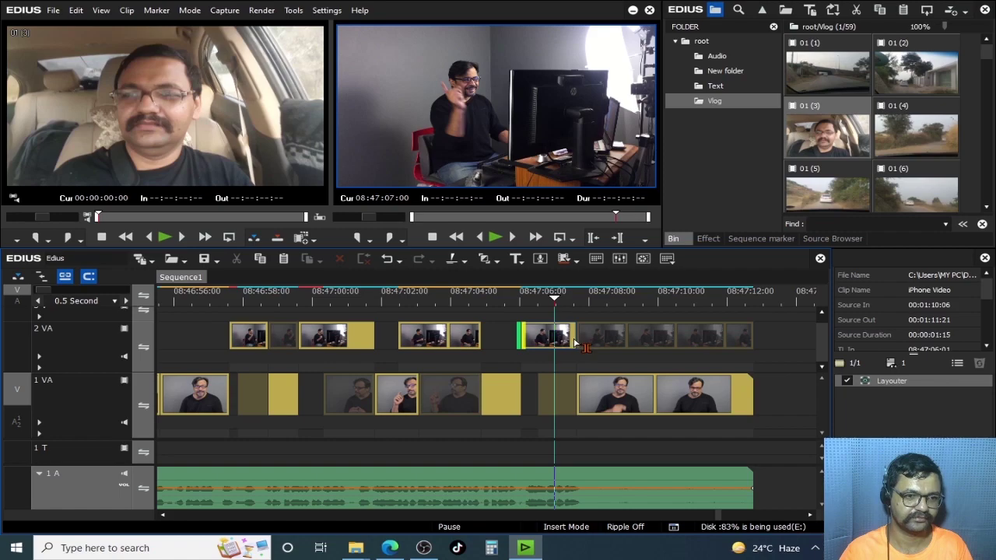
left_click_drag(577, 347, 557, 347)
left_click_drag(577, 394, 557, 394)
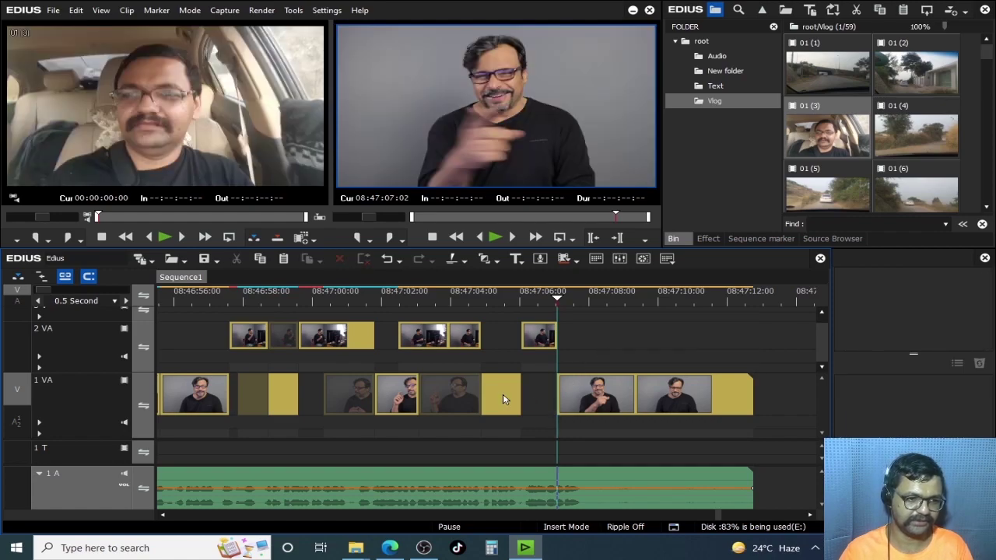
Step: Delete the disabled DSLR Video pieces on 1 VA between 08:46:57:21 and 08:47:04:22
left_click(503, 396)
left_click(452, 393)
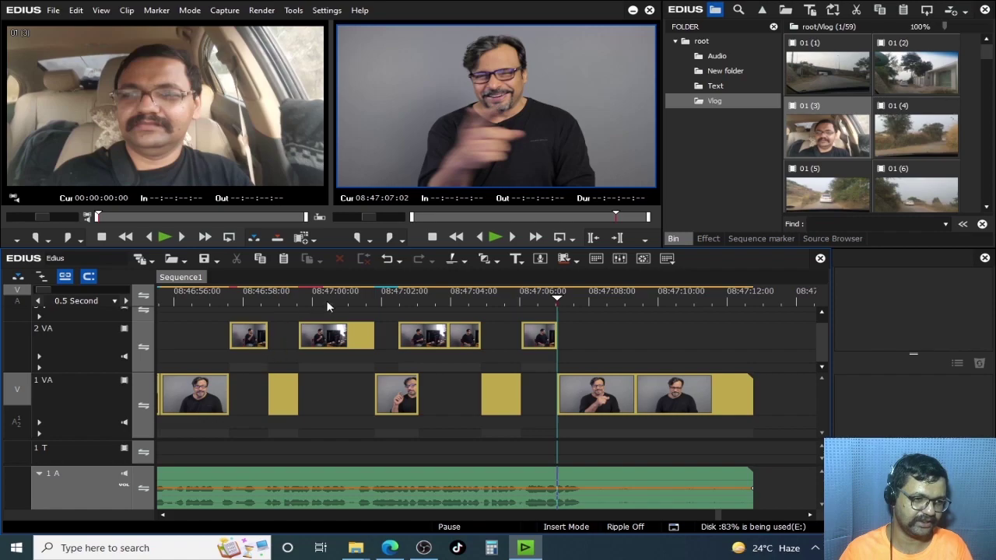
left_click(652, 299)
scroll(565, 318, "down", 2)
left_click_drag(453, 299, 463, 301)
scroll(489, 393, "up", 2)
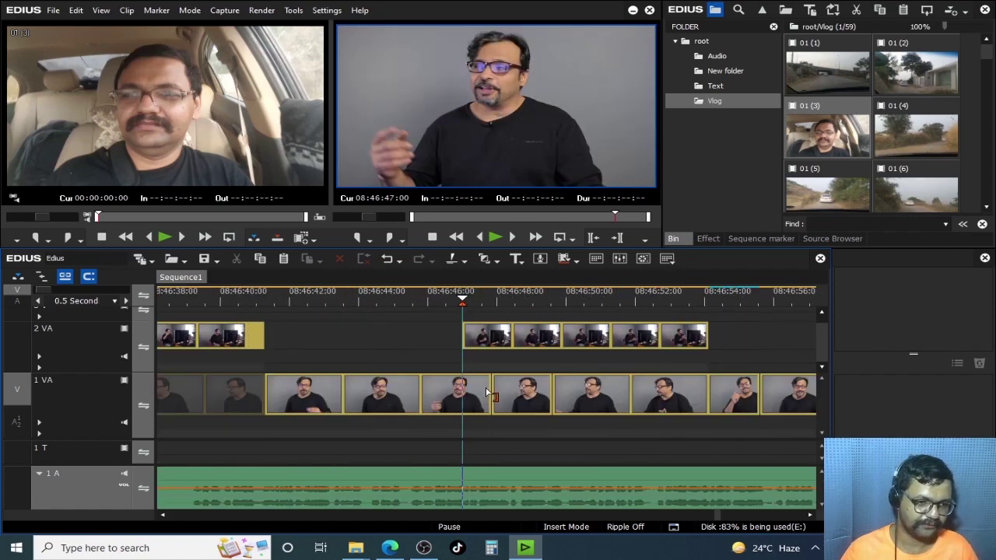
Step: Undo the last deletion and delete the disabled DSLR Video piece at 08:46:35:01 on 1 VA
left_click(511, 393)
key("End")
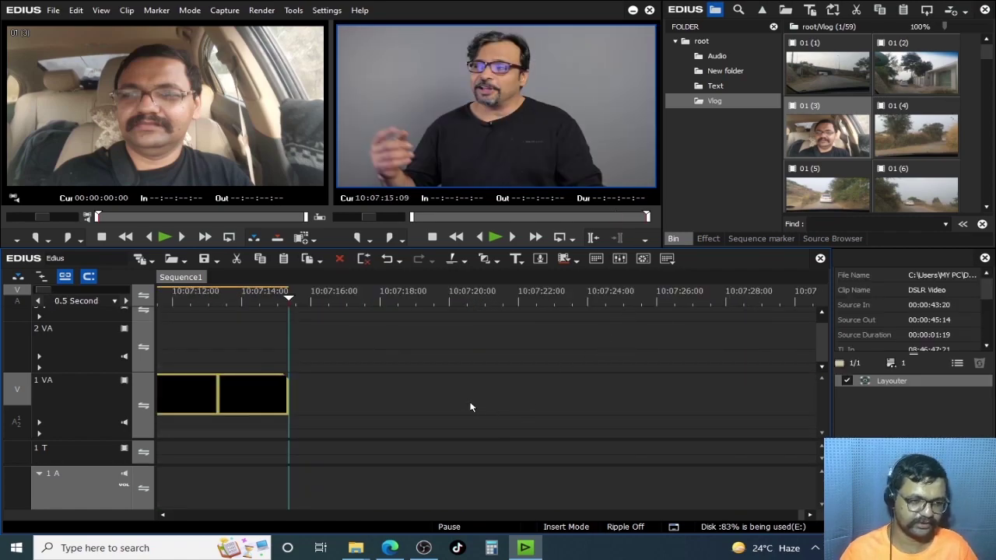
scroll(350, 358, "down", 4)
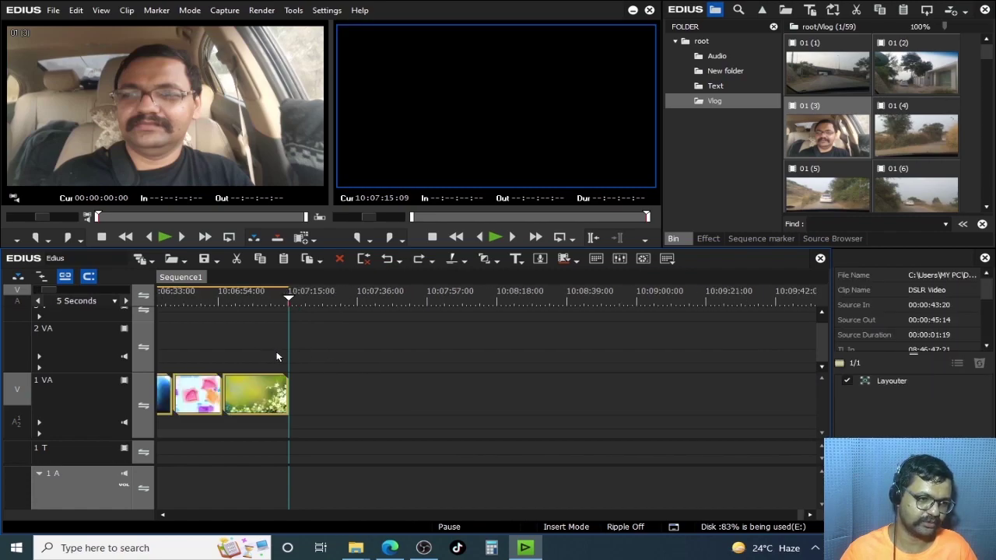
key("ctrl+z")
scroll(534, 347, "up", 2)
left_click_drag(414, 296, 256, 398)
left_click(257, 395)
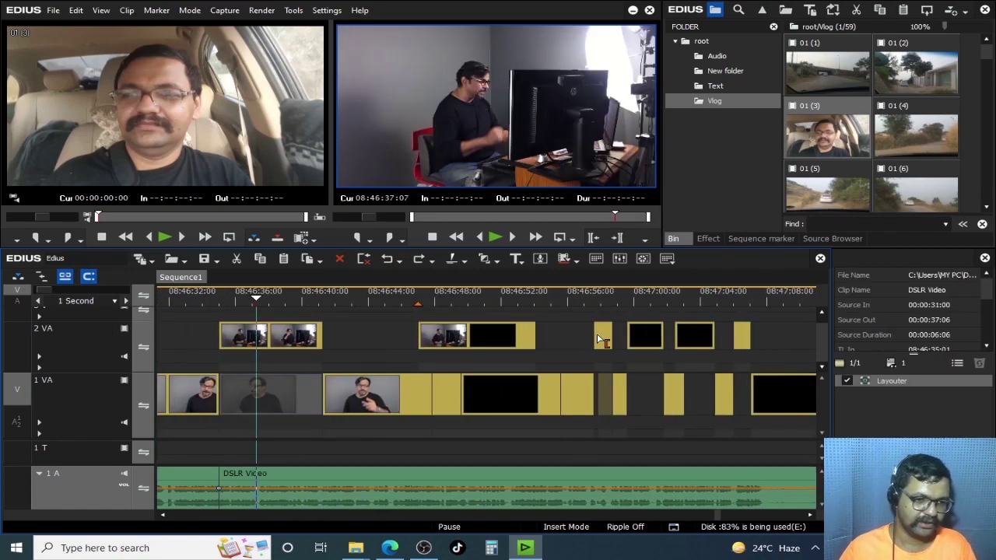
Step: Delete the disabled DSLR Video piece at 08:46:57:21 on 1 VA
left_click(602, 291)
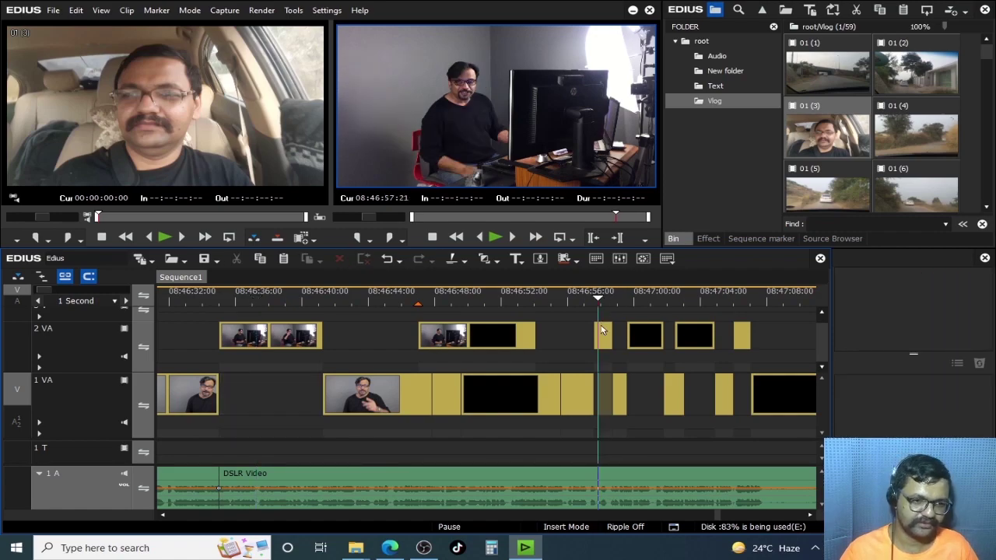
scroll(625, 386, "up", 2)
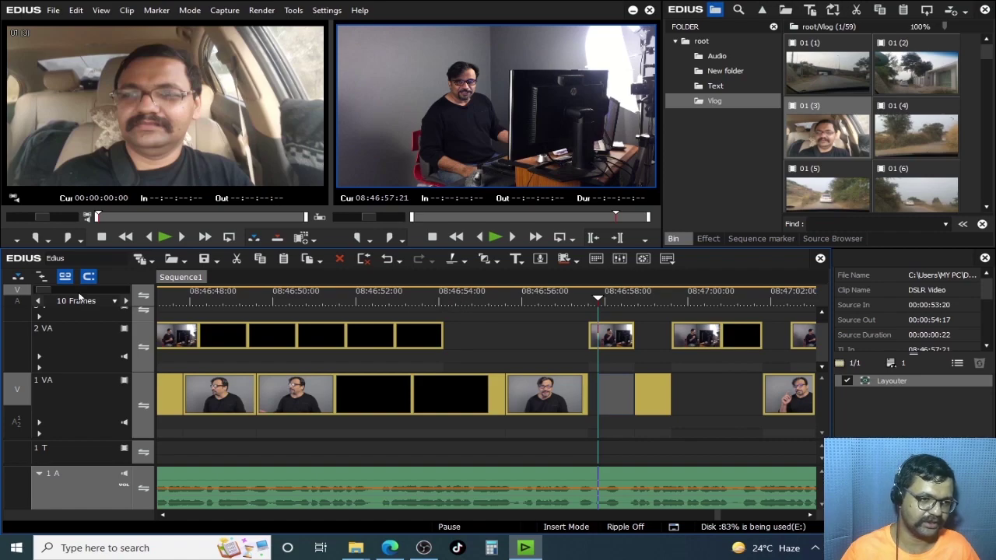
key("Delete")
scroll(598, 387, "down", 2)
Step: Cut the DSLR Video clip that starts at 08:46:41:07 on 1 VA so that it ends at 08:46:47:00
left_click(339, 297)
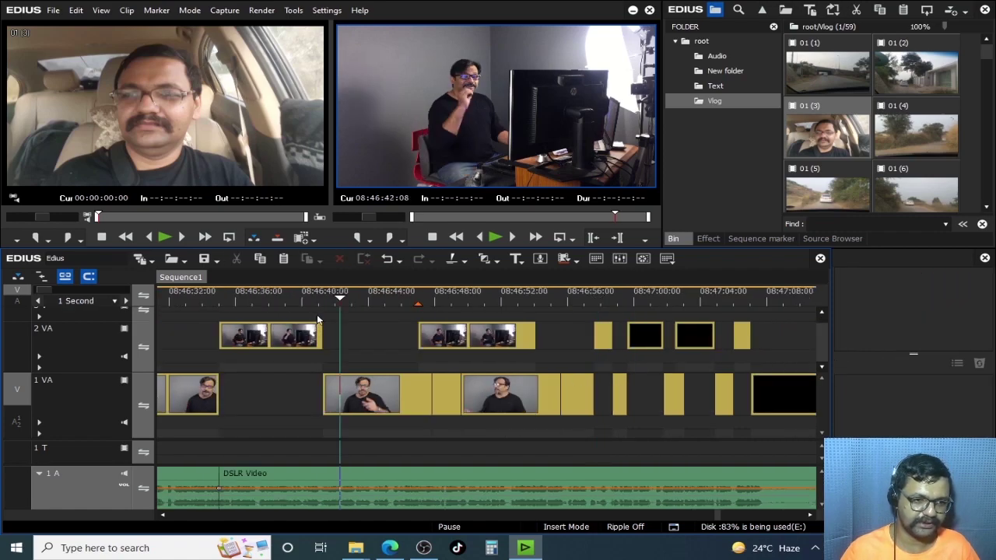
left_click(419, 299)
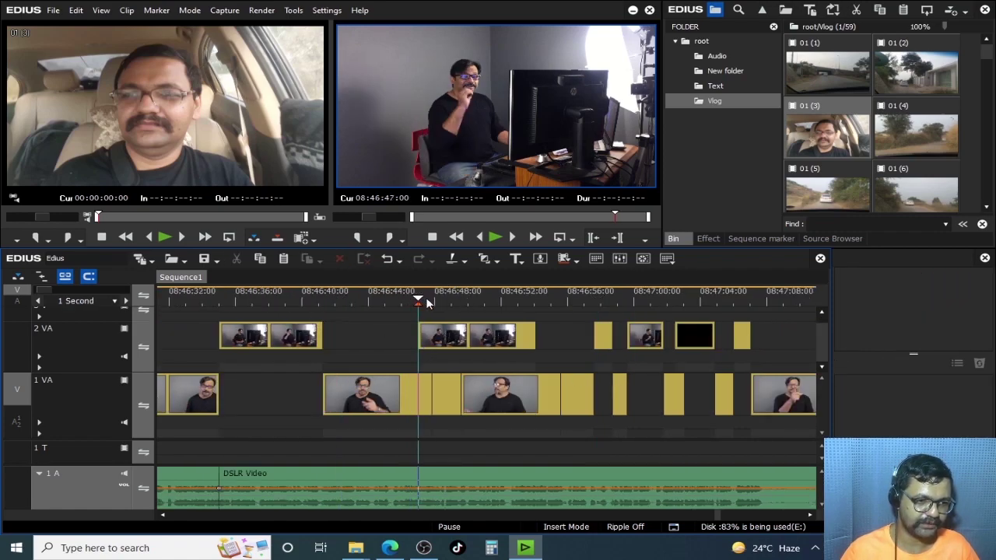
left_click(416, 384)
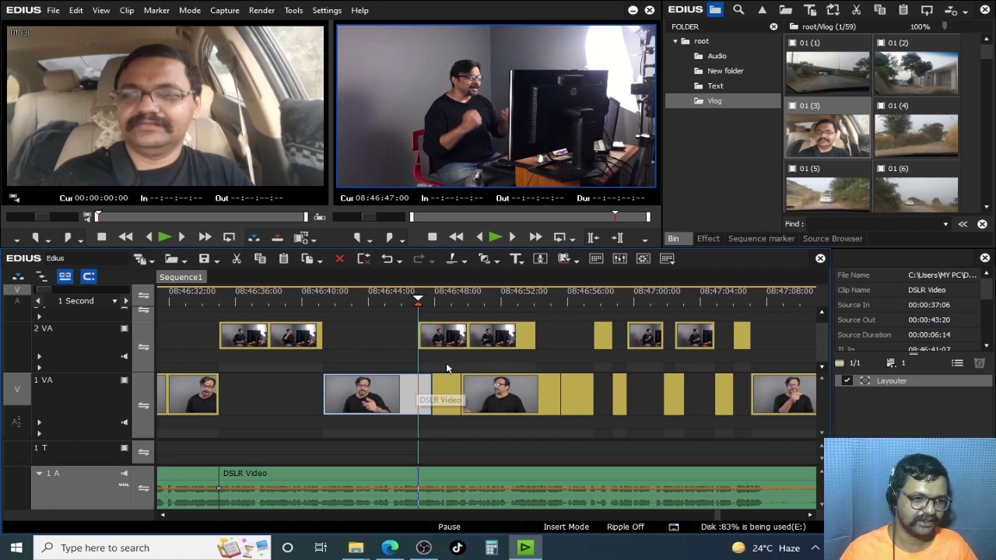
key("F7")
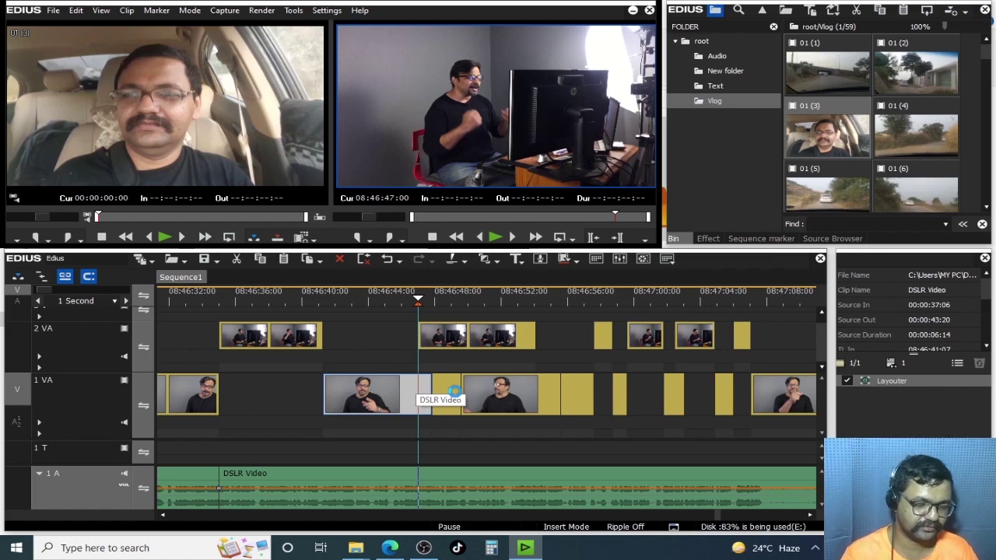
key("m")
Step: Split the DSLR Video clip on 1 VA at 08:46:54:03 and delete the DSLR pieces from 08:46:47:21 up to that point
scroll(455, 393, "up", 1)
left_click(664, 295)
left_click(680, 379)
left_click(631, 390)
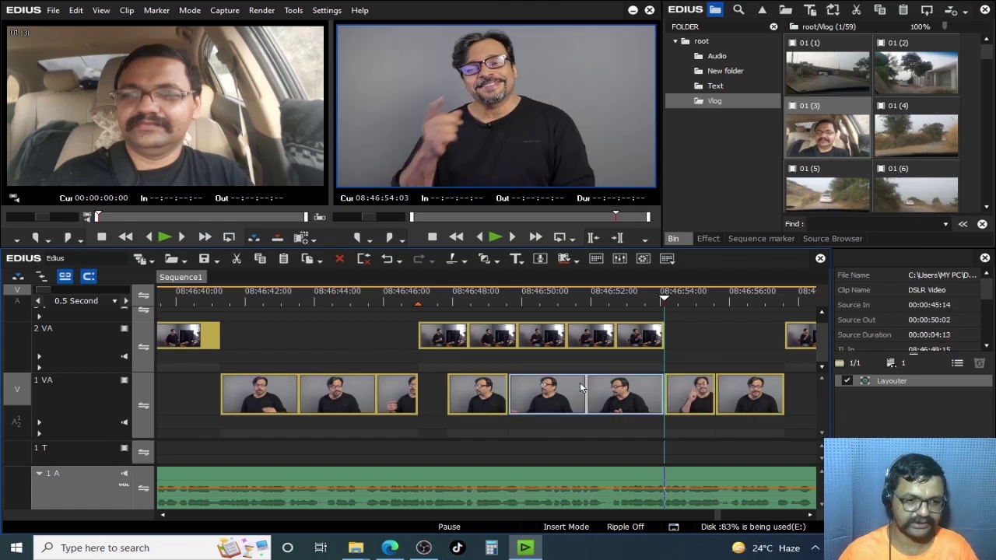
key("Delete")
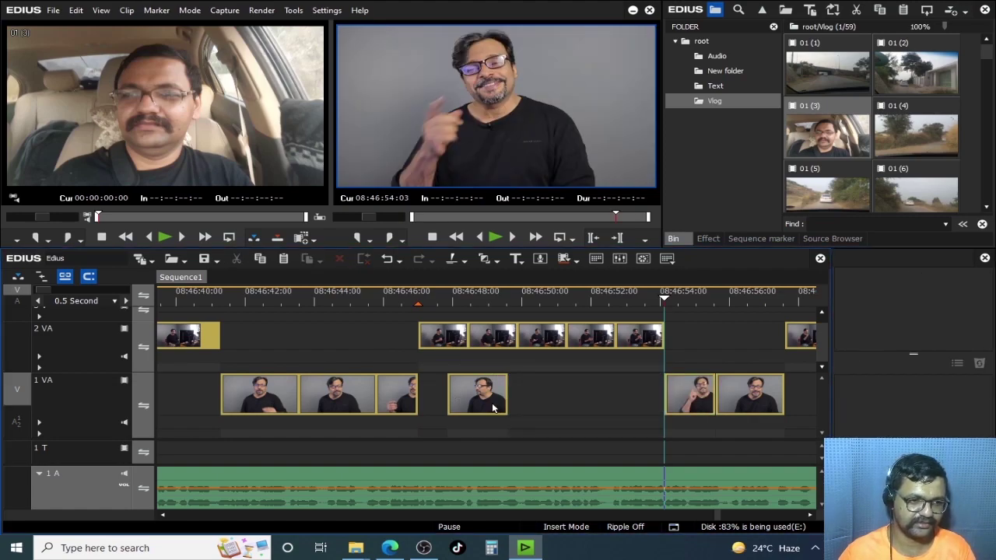
left_click(491, 408)
key("Delete")
Step: Move the iPhone Video clip that starts at 08:46:16:23 from 2 VA down to 1 VA
scroll(567, 309, "down", 3)
left_click(573, 299)
scroll(577, 330, "up", 1)
scroll(577, 327, "up", 1)
left_click_drag(531, 343, 532, 391)
scroll(609, 339, "down", 2)
left_click(628, 296)
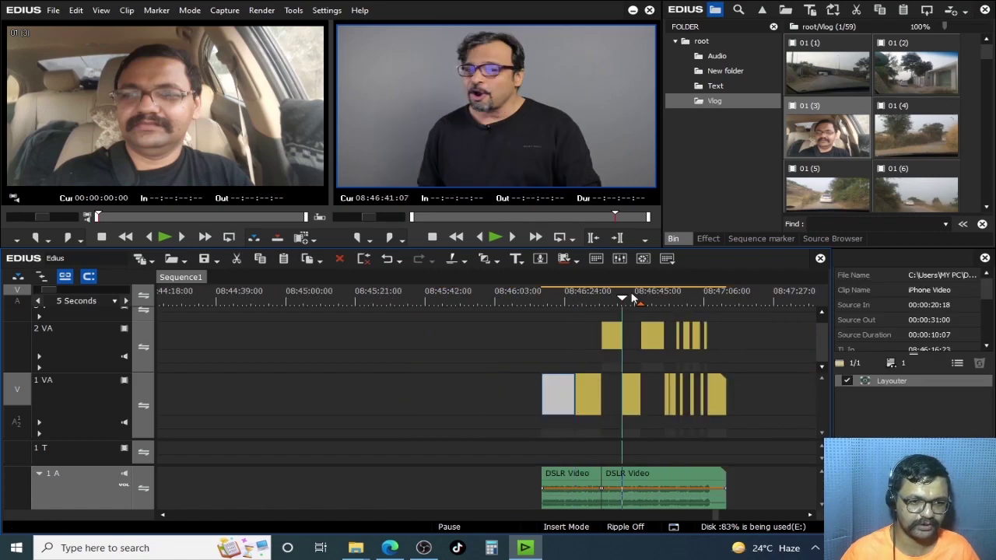
Step: Move the iPhone Video clips that start at 08:46:35:01 and 08:46:47:00 from 2 VA down to 1 VA
scroll(632, 298, "up", 2)
key("a")
left_click_drag(567, 339, 574, 373)
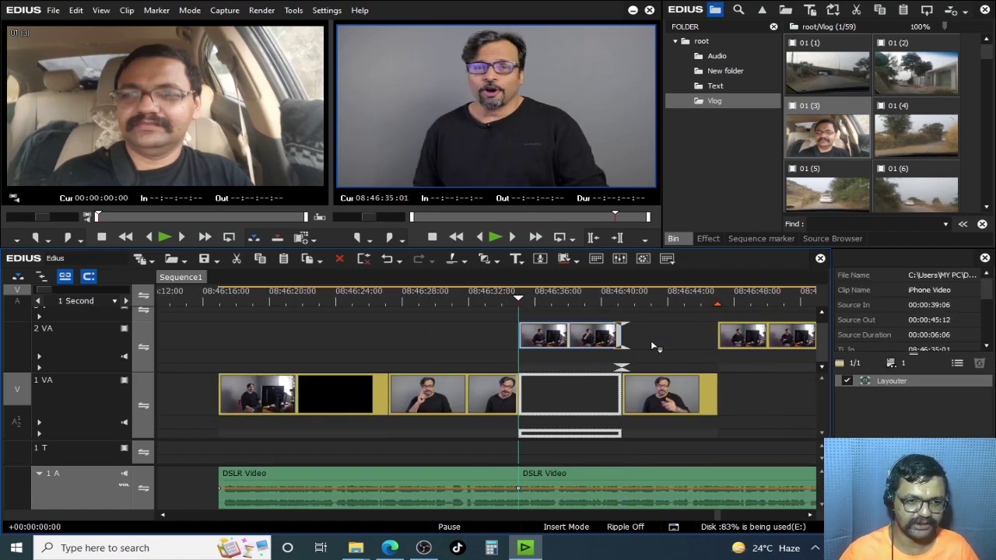
left_click_drag(629, 313, 613, 384)
scroll(613, 384, "down", 1)
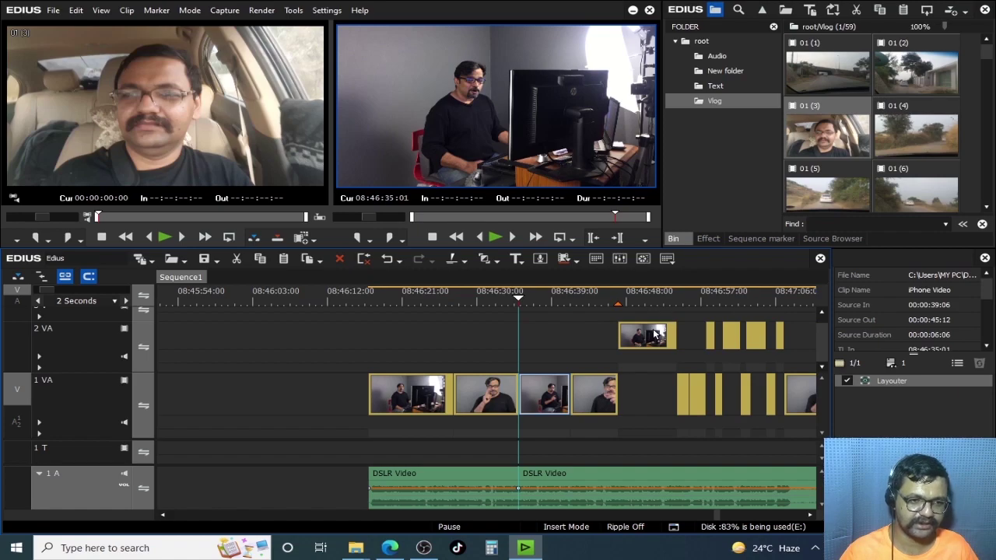
left_click_drag(656, 333, 652, 386)
Step: Move the remaining iPhone Video clips, from 08:46:57:15 onward, from 2 VA down into the gaps on 1 VA
left_click(713, 298)
scroll(714, 300, "up", 3)
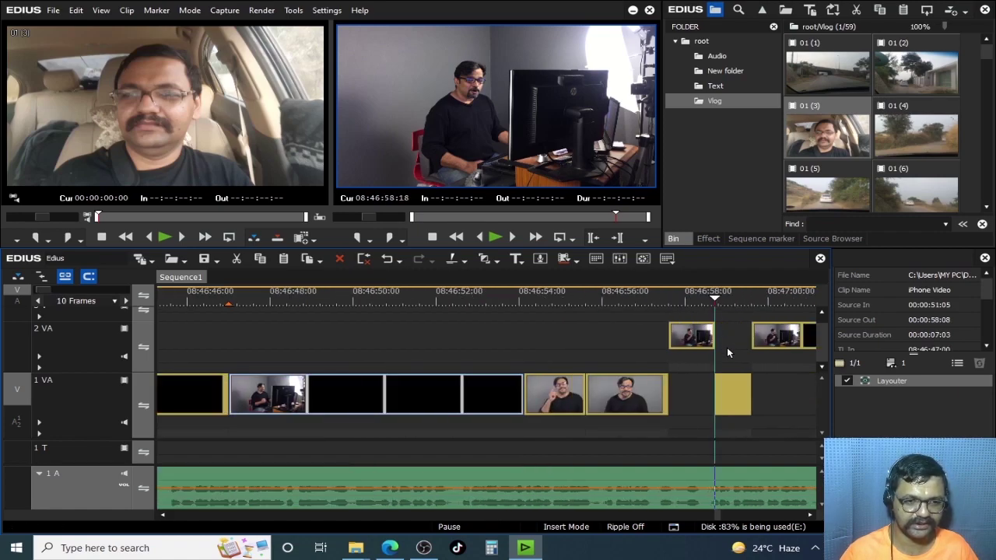
left_click_drag(695, 341, 694, 395)
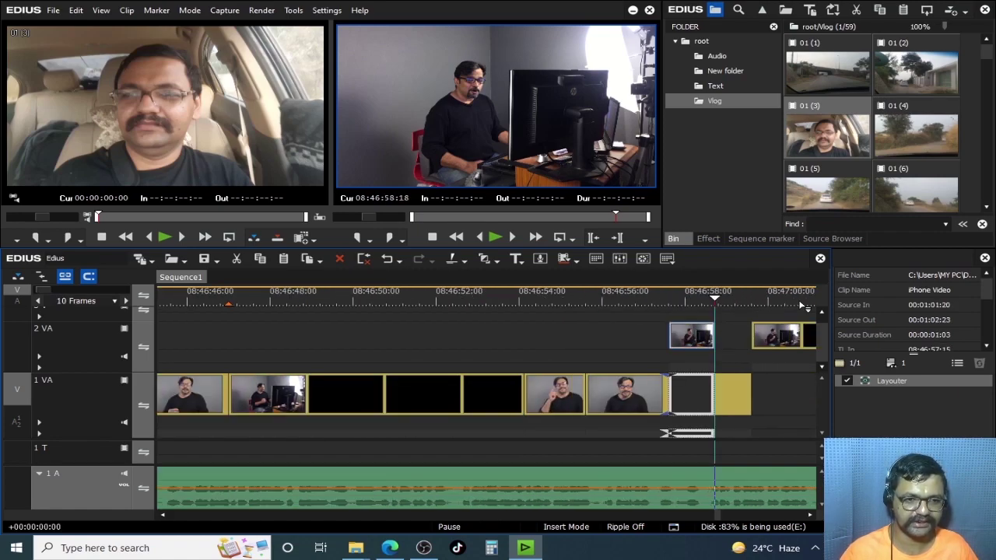
scroll(771, 305, "down", 1)
left_click(771, 304)
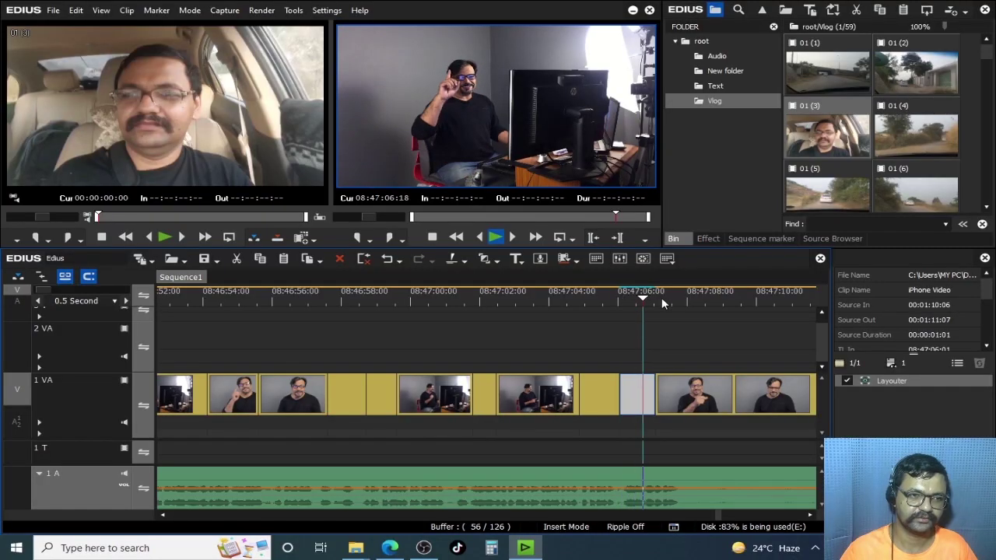
Step: Split the DSLR Video clips on 1 VA and 1 A at 08:47:08:01 and delete both pieces after that point
key("space")
left_click(726, 475)
key("c")
left_click(743, 408)
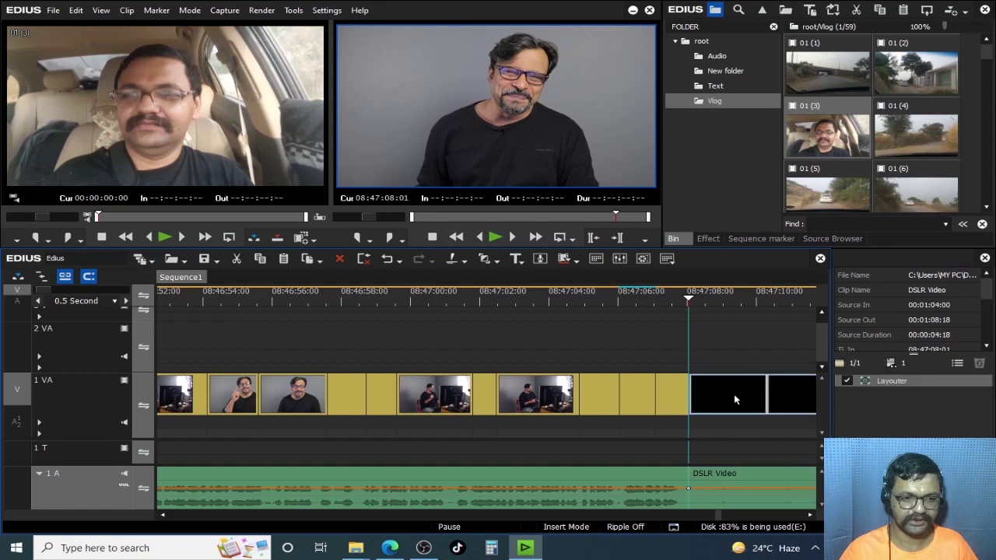
key("Delete")
left_click(748, 473)
key("Delete")
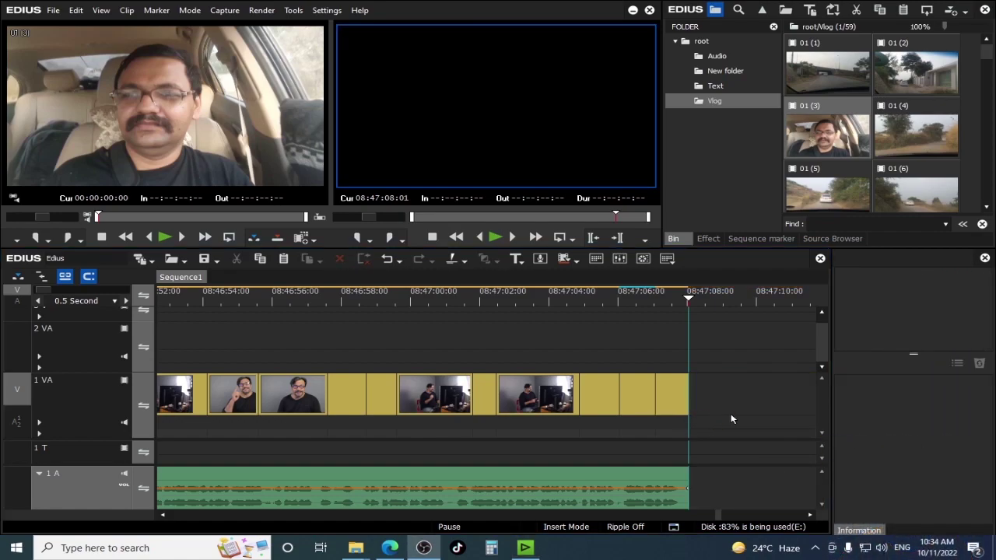
Step: Select all the clips on 1 VA and load the GPX Mentor clip from the Vlog bin into the player
scroll(555, 444, "down", 5)
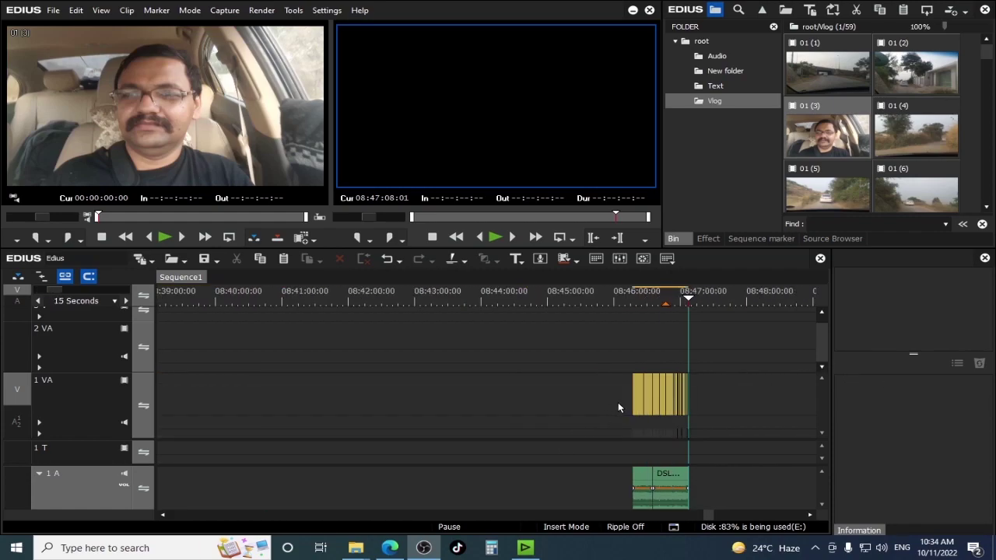
scroll(618, 402, "up", 2)
left_click_drag(492, 351, 750, 462)
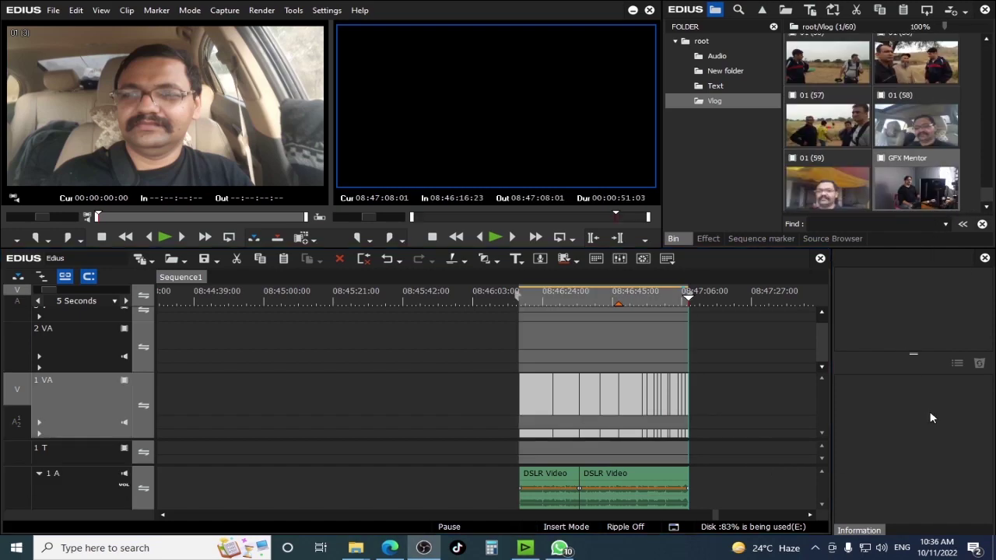
double_click(926, 198)
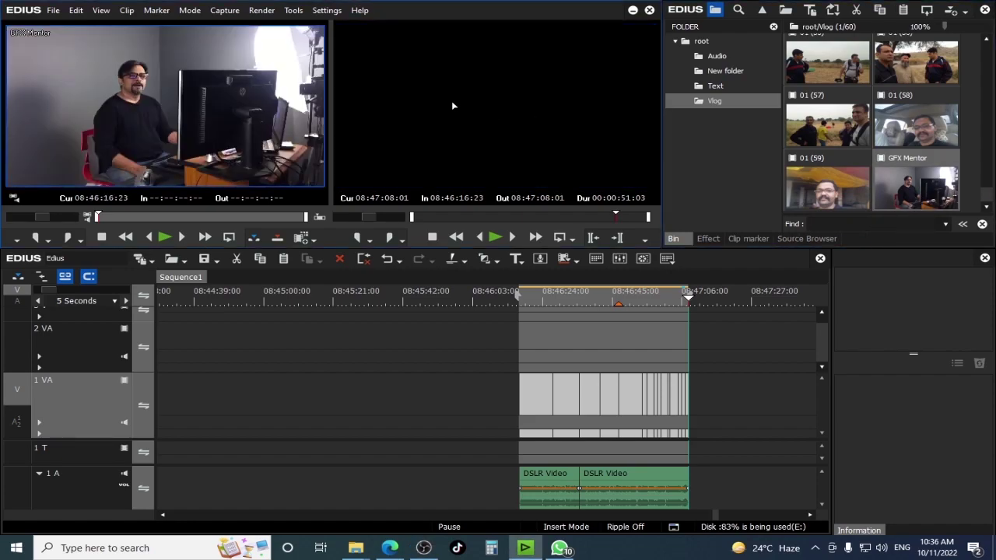